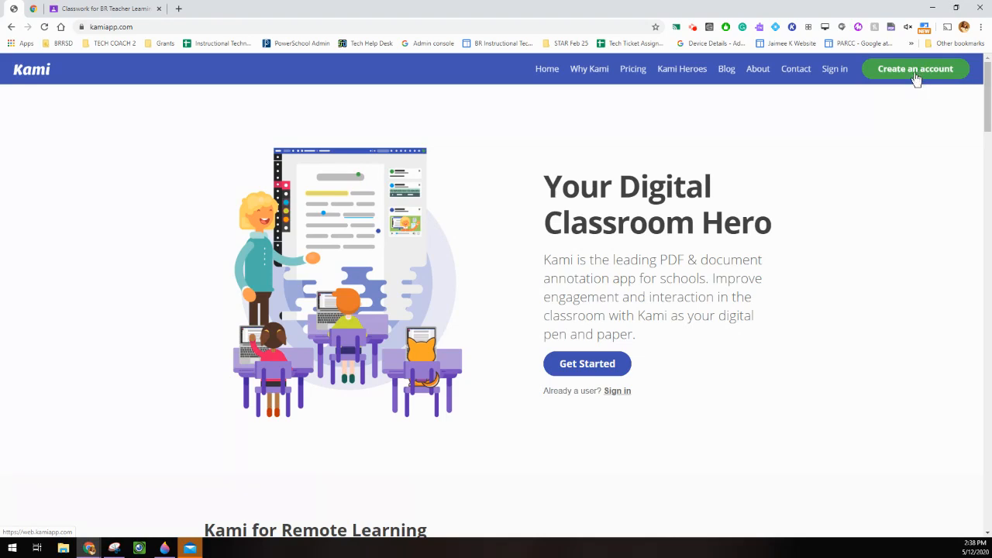
Open the Chrome Web Store from Chrome Apps and search it for kami.
click(30, 9)
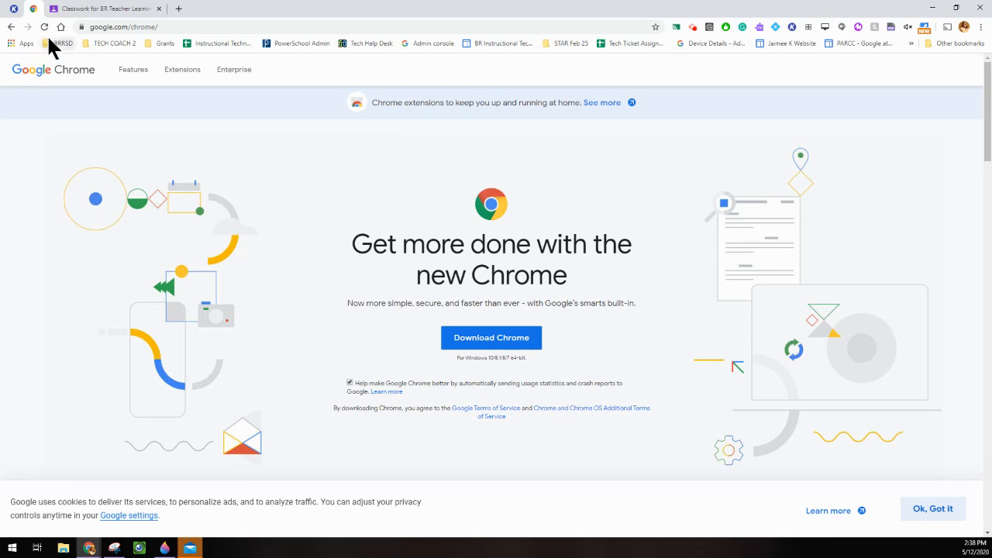
click(178, 8)
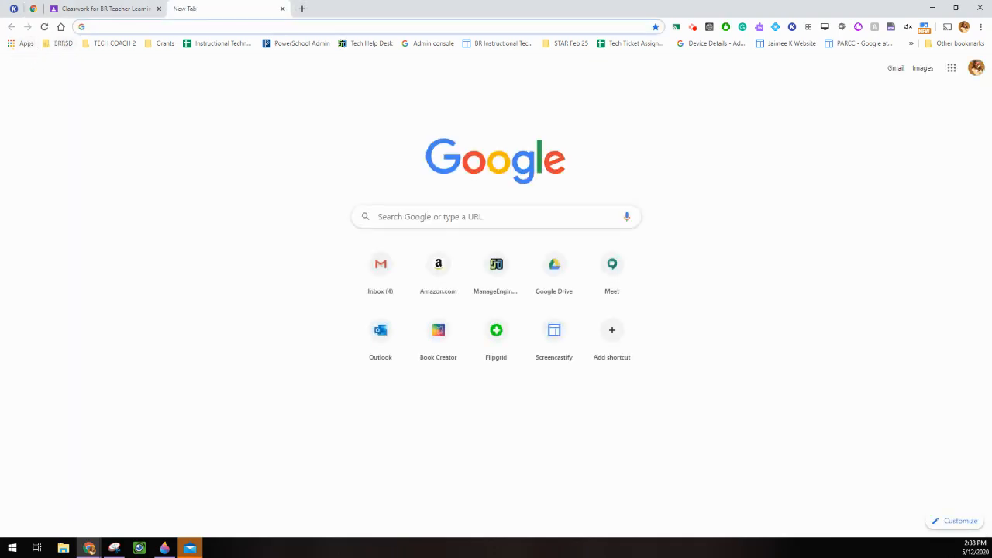
click(23, 45)
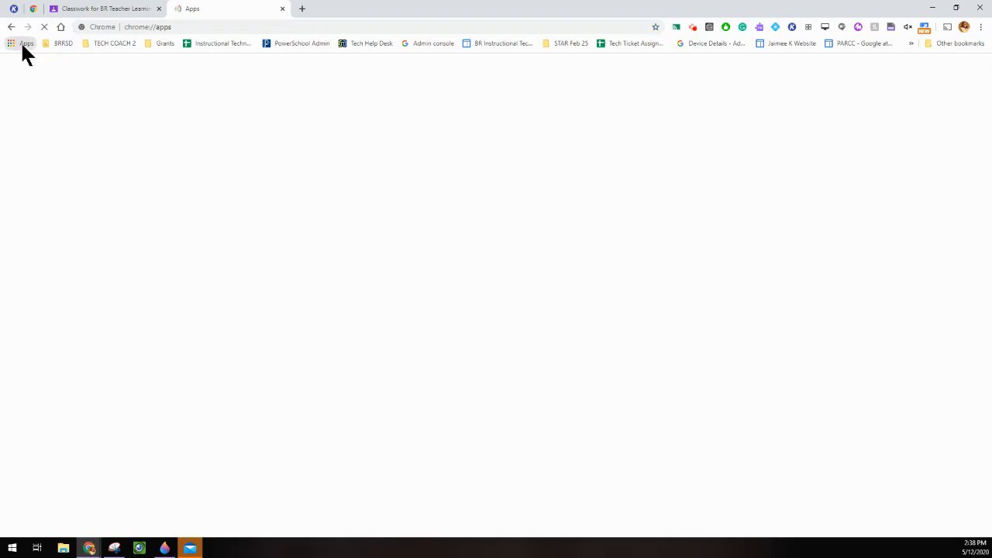
click(266, 192)
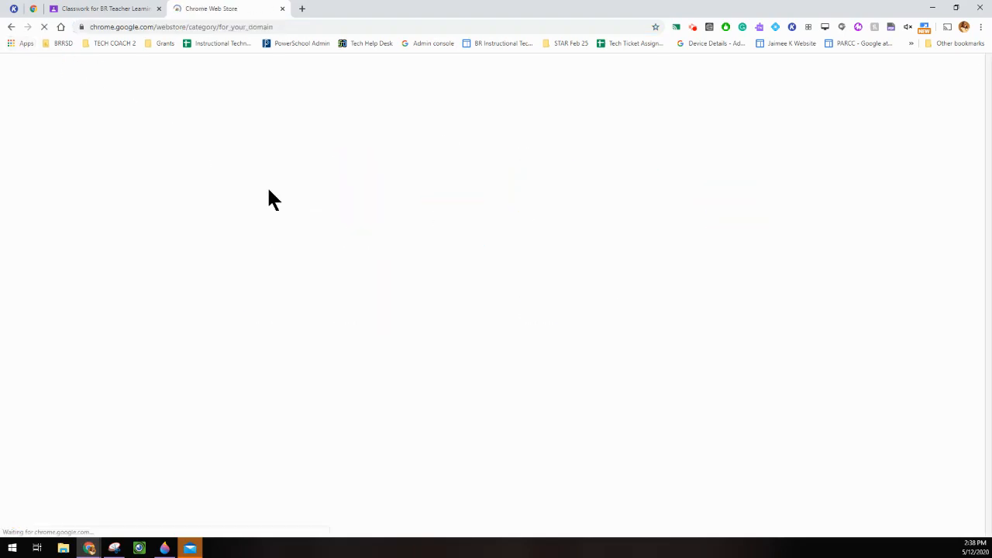
text(kami)
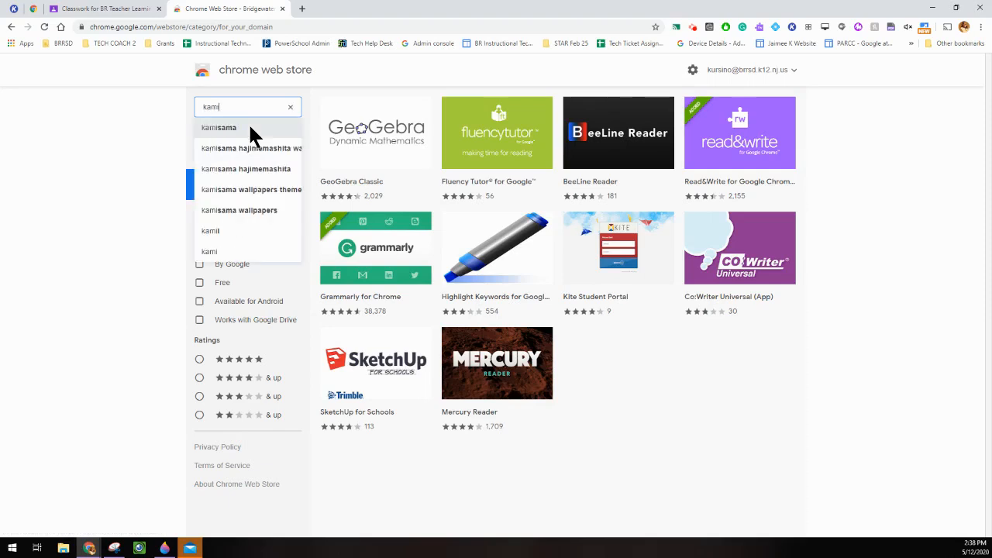
key(Return)
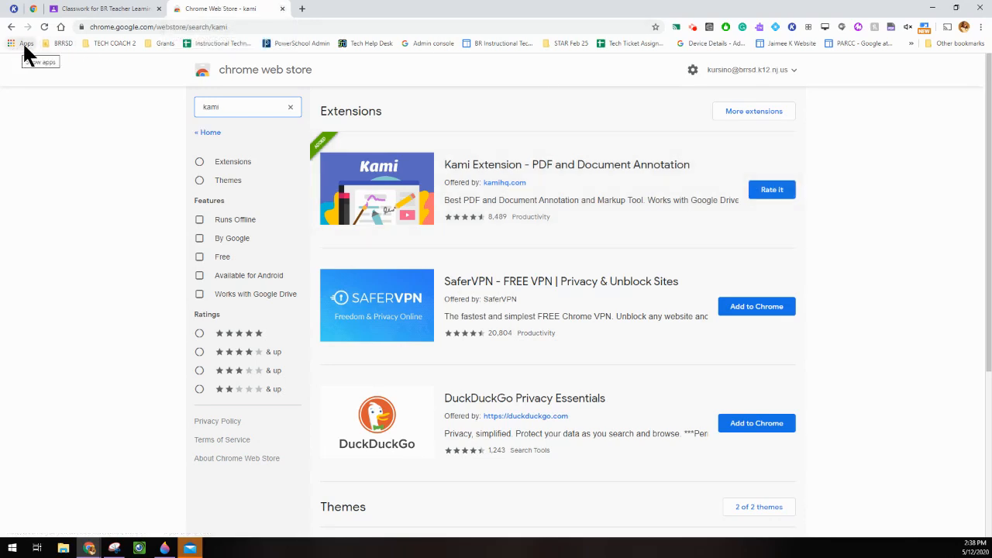
click(282, 8)
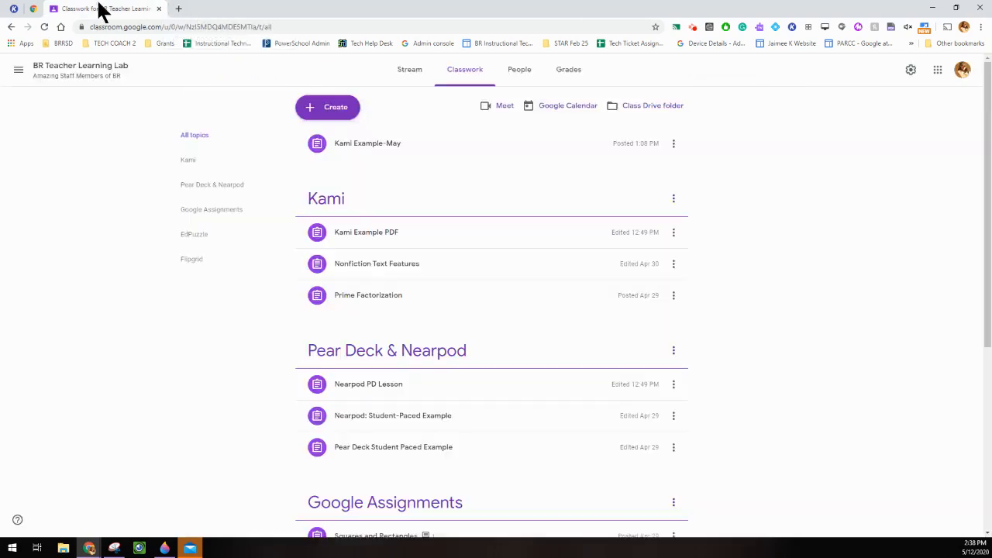
Reach the Web Store extensions page via the chrome address and confirm Kami is already added.
click(32, 9)
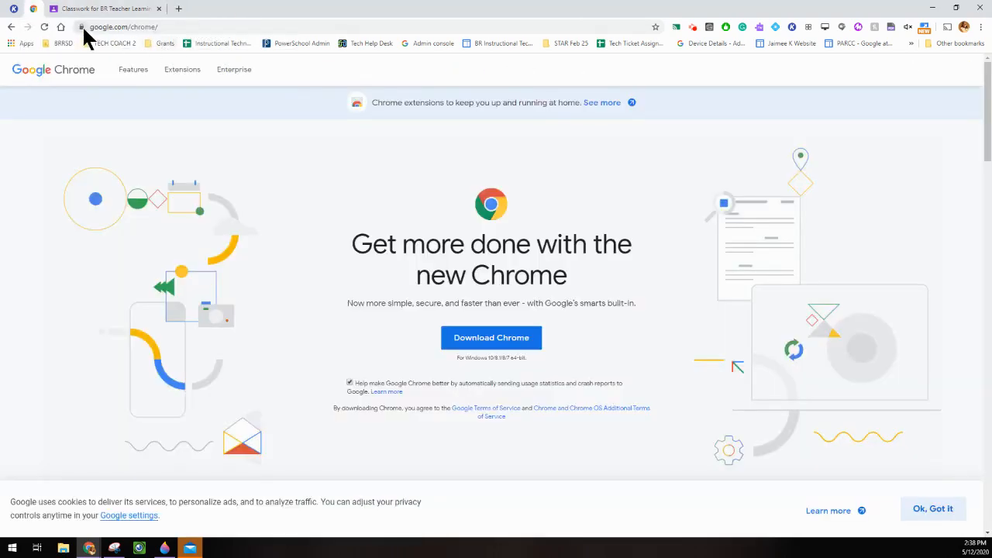
click(167, 26)
text(chrome.)
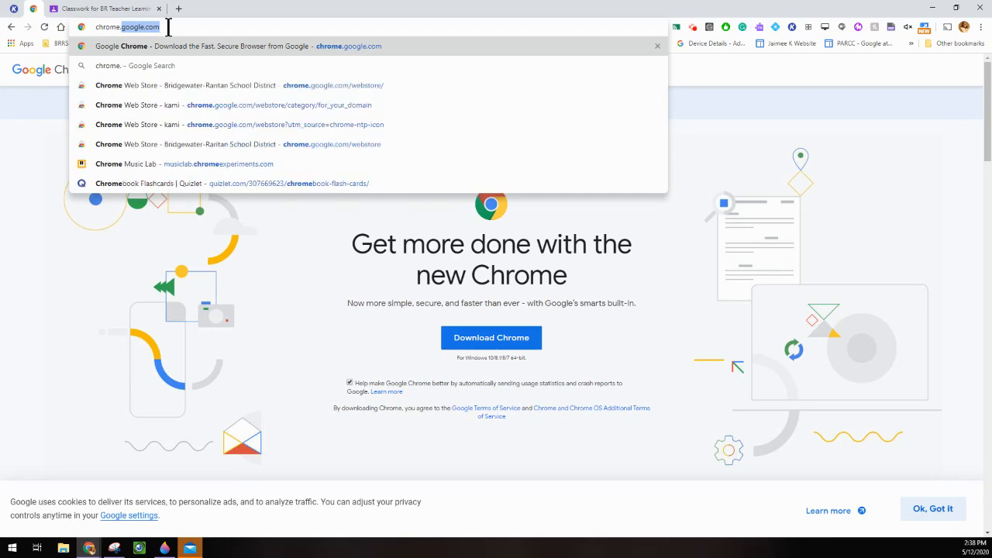
key(Return)
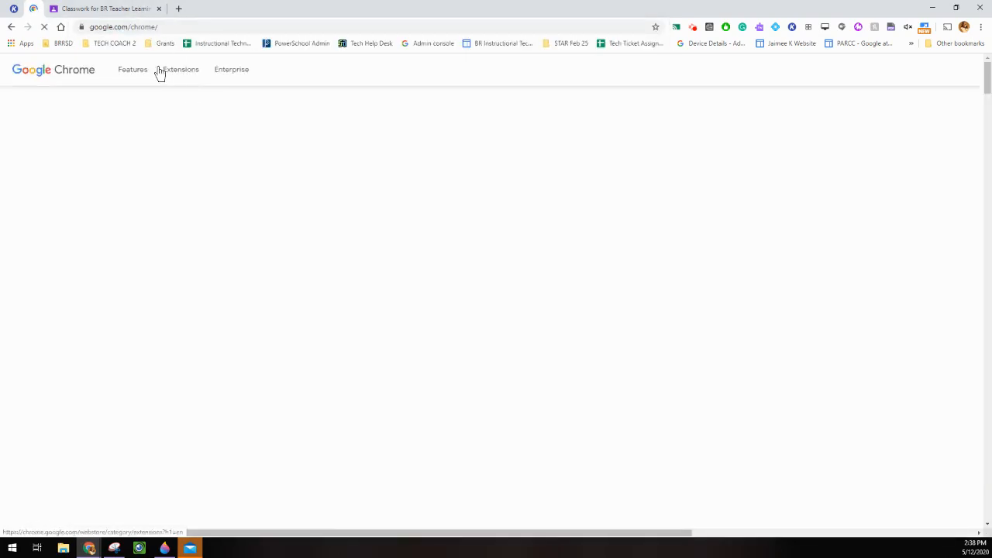
click(185, 70)
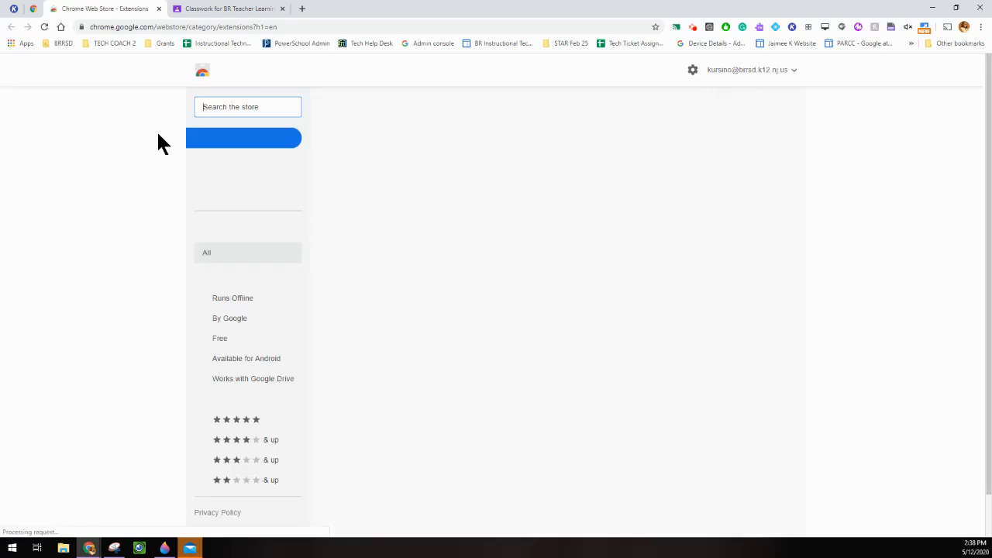
text(kami)
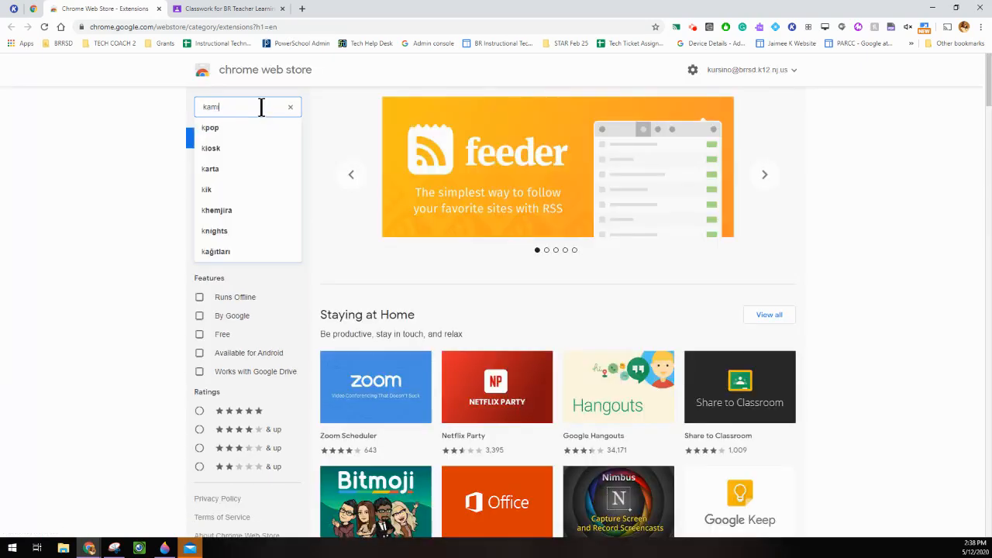
key(Return)
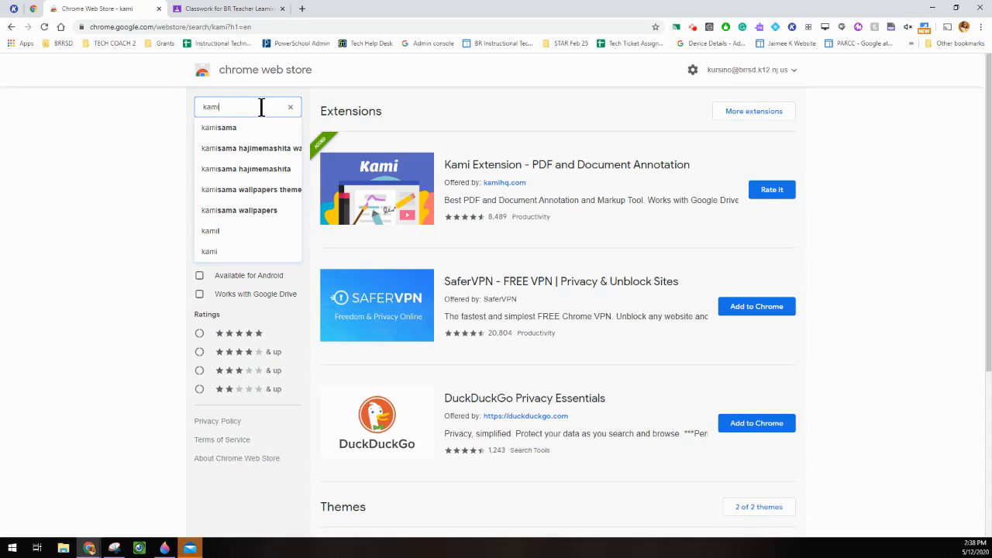
Search 'kami screen' to confirm Screen Capture by Kami is added, then return to Classroom Classwork.
text(screen)
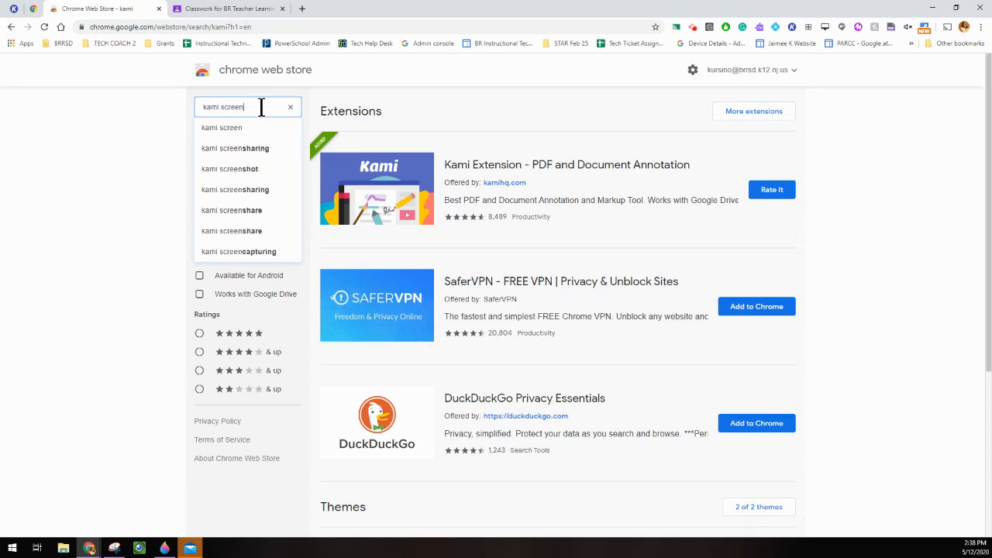
key(Return)
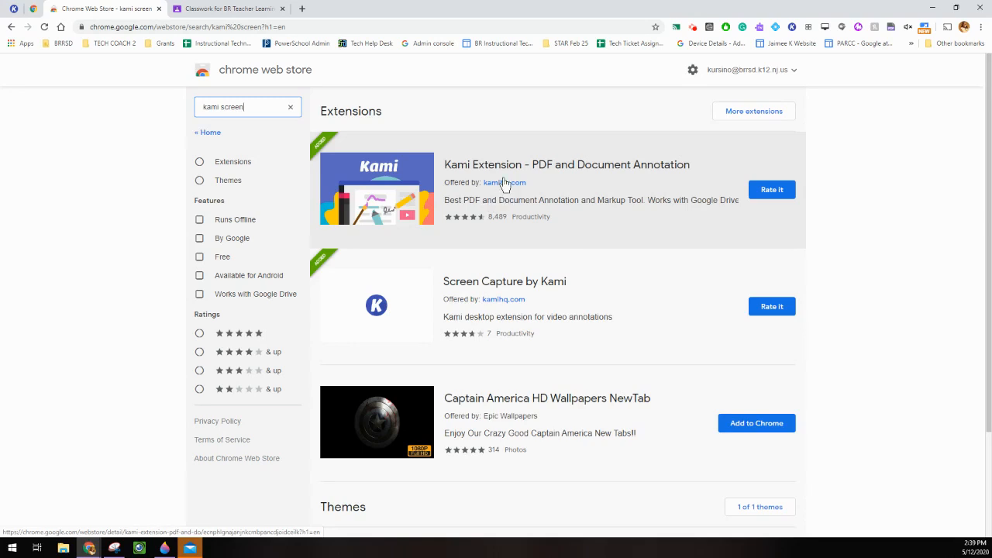
click(158, 8)
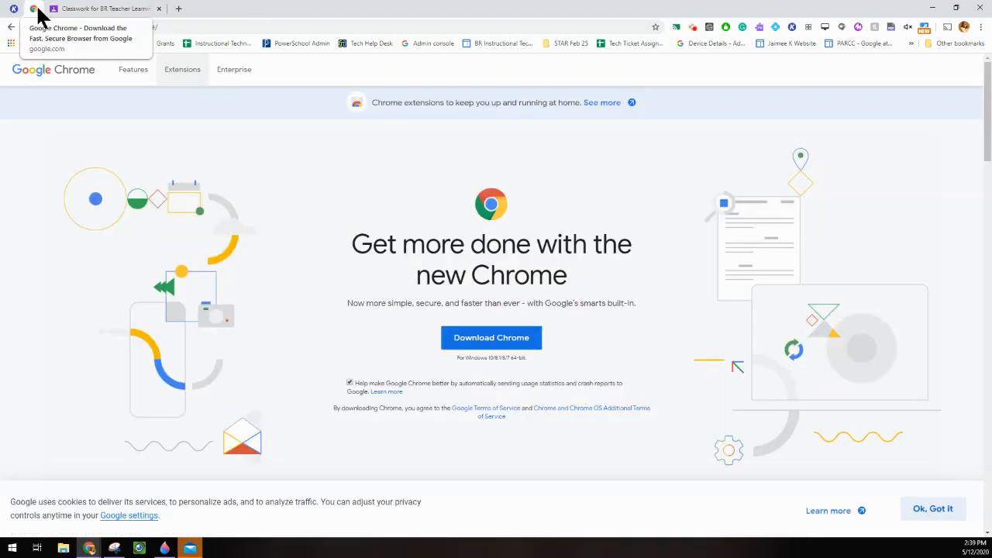
right_click(36, 14)
click(100, 8)
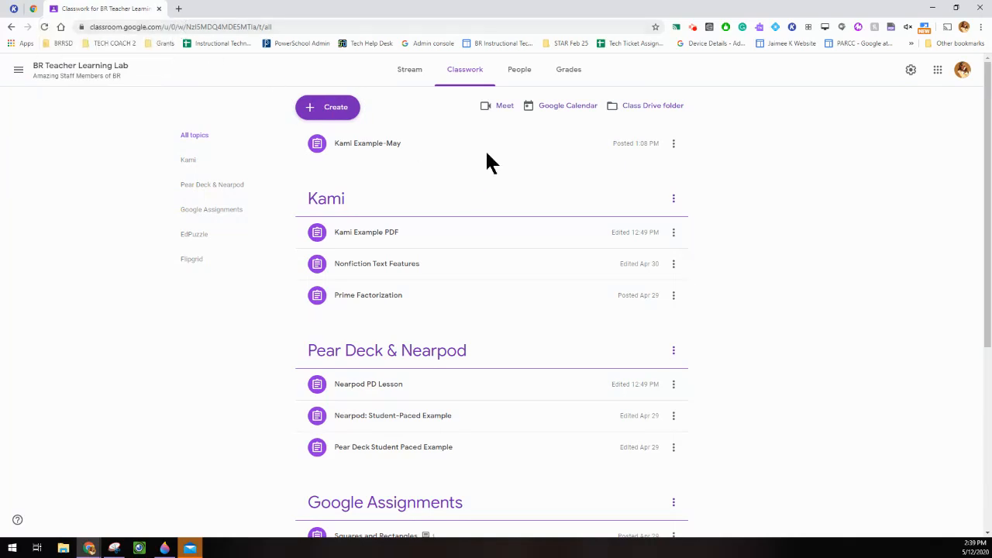
Create a Kami assignment with KAMI Online PD Example-Butterfly Lifecycle.pdf attached from Drive's Kami Examples folder.
click(327, 113)
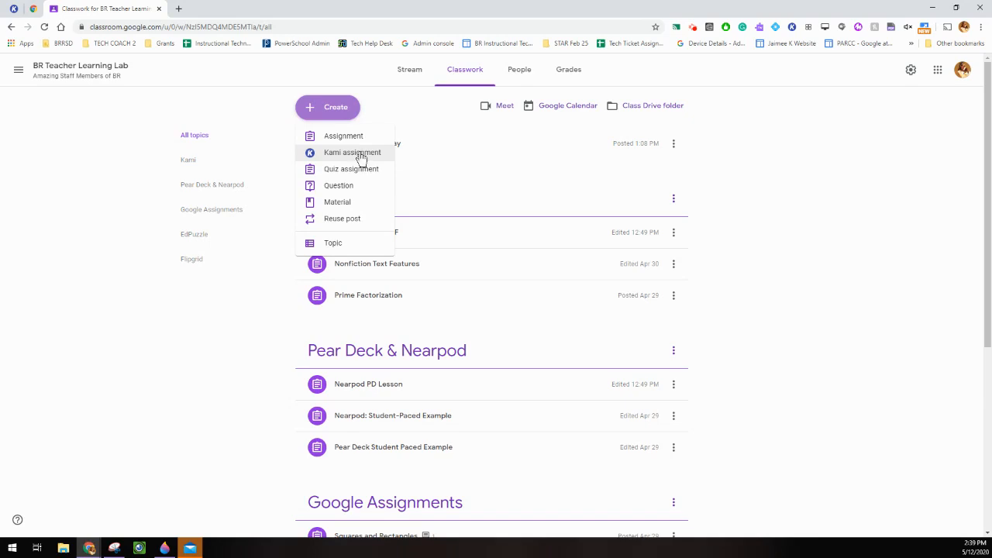
click(358, 153)
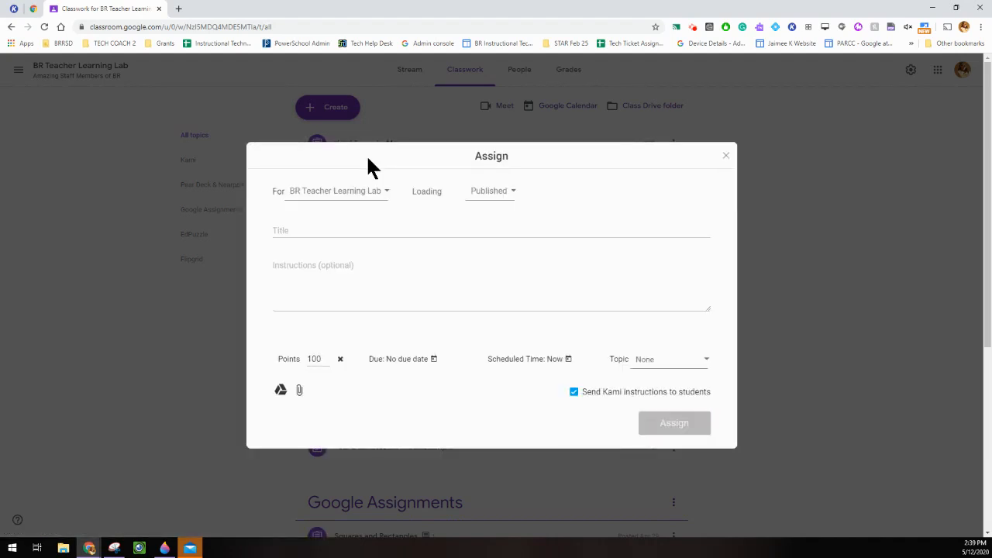
click(281, 390)
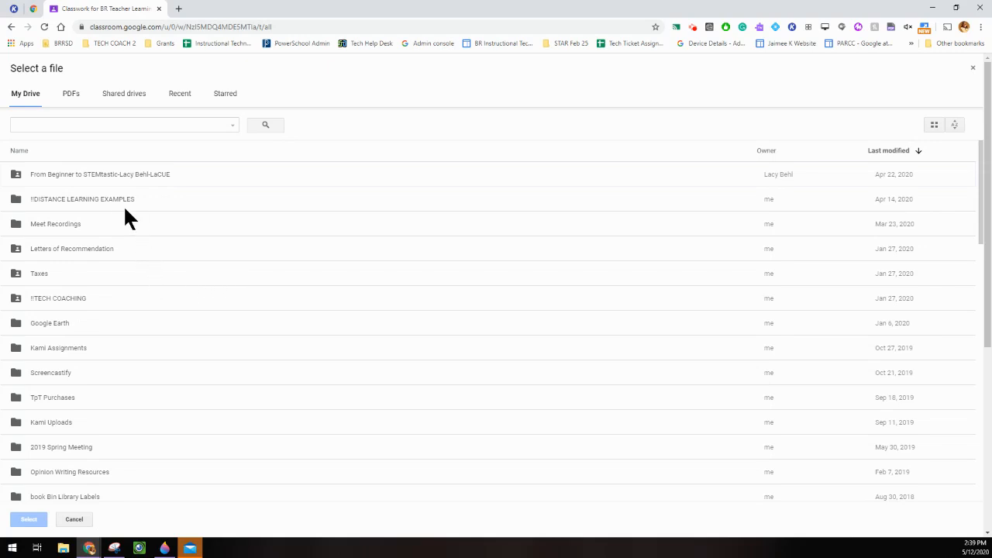
double_click(103, 200)
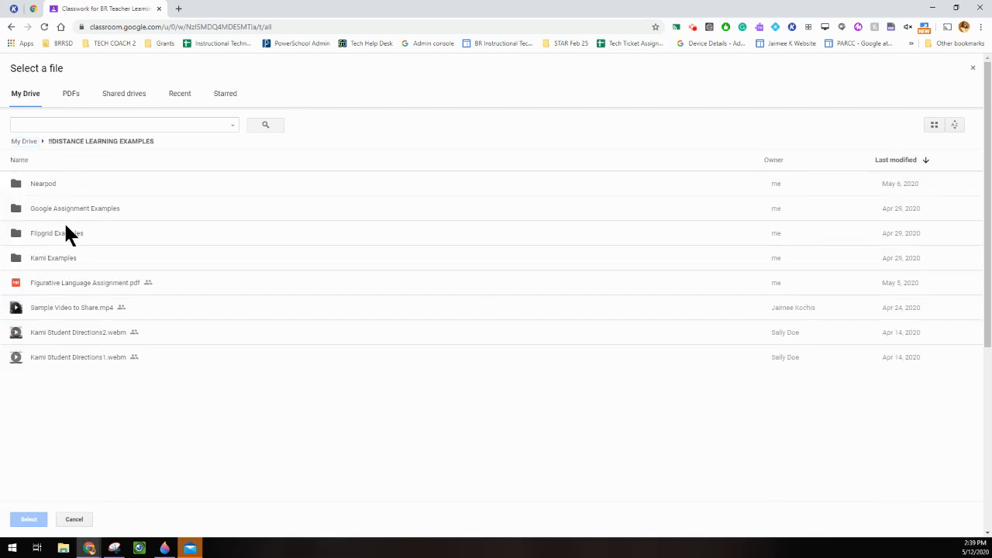
double_click(52, 258)
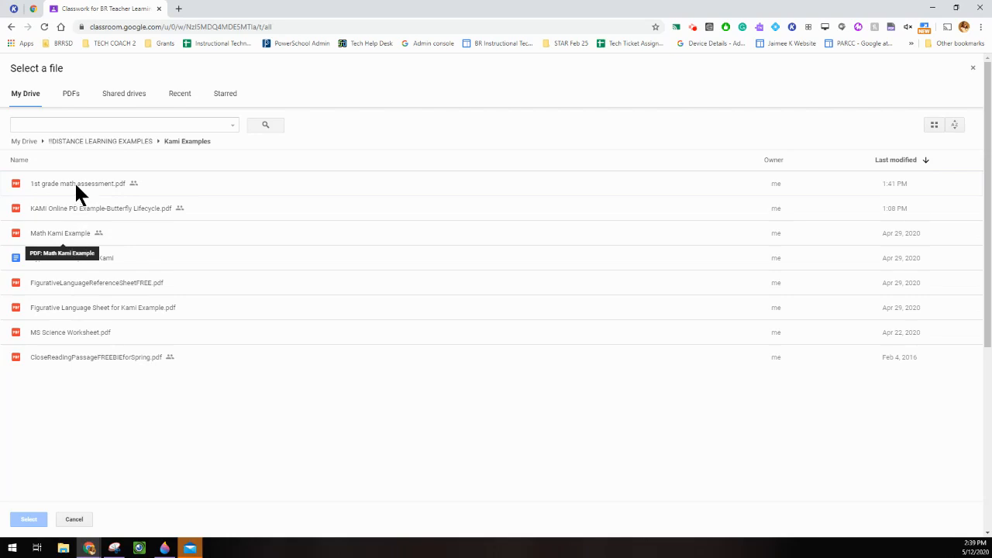
double_click(172, 217)
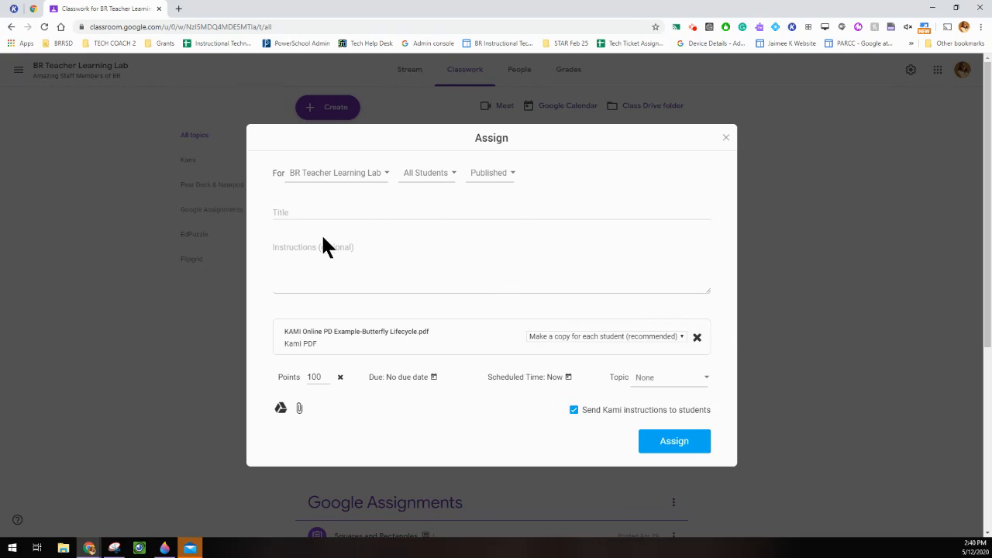
Title it 'Kami Assignment', add open-in-Kami instructions, keep Kami instructions enabled, and assign it.
click(310, 215)
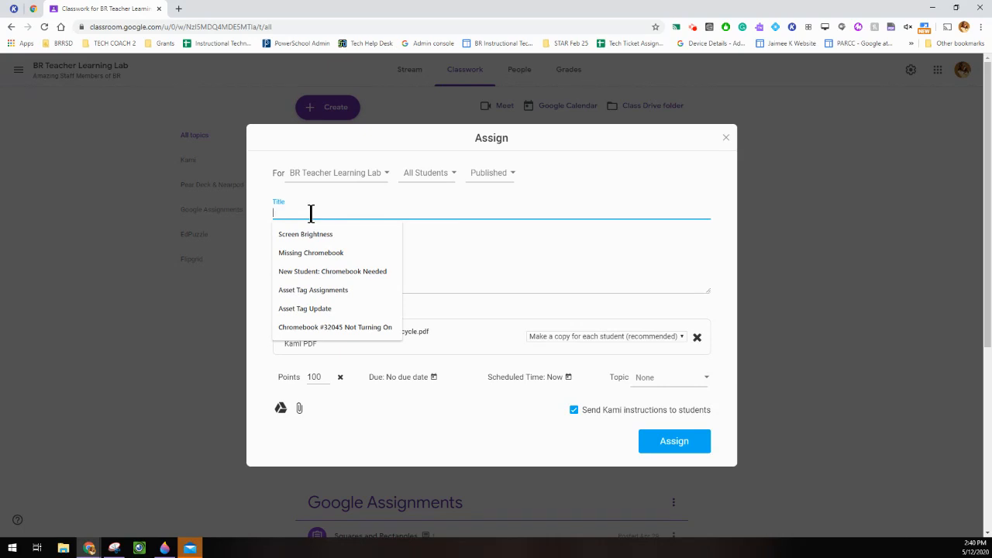
text(Kami Assignment)
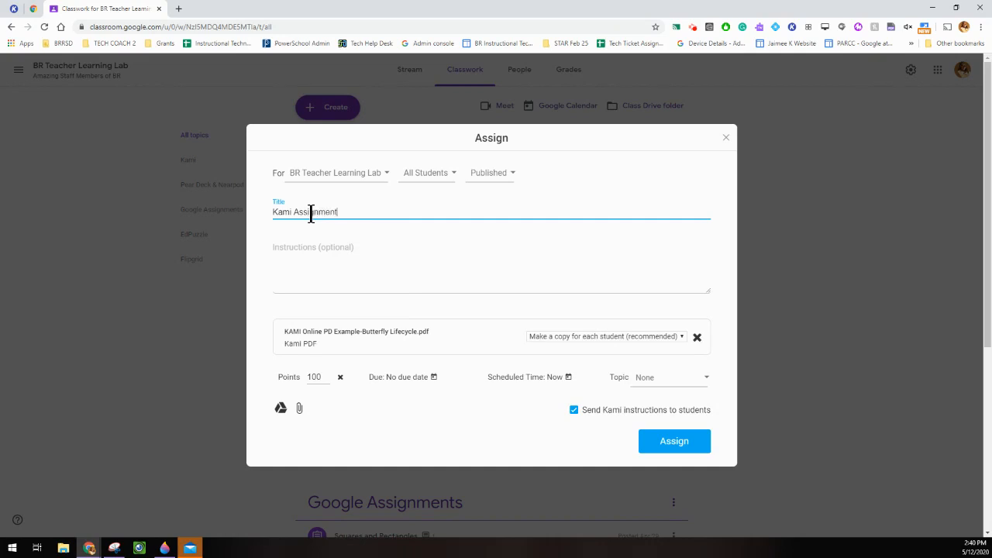
click(337, 246)
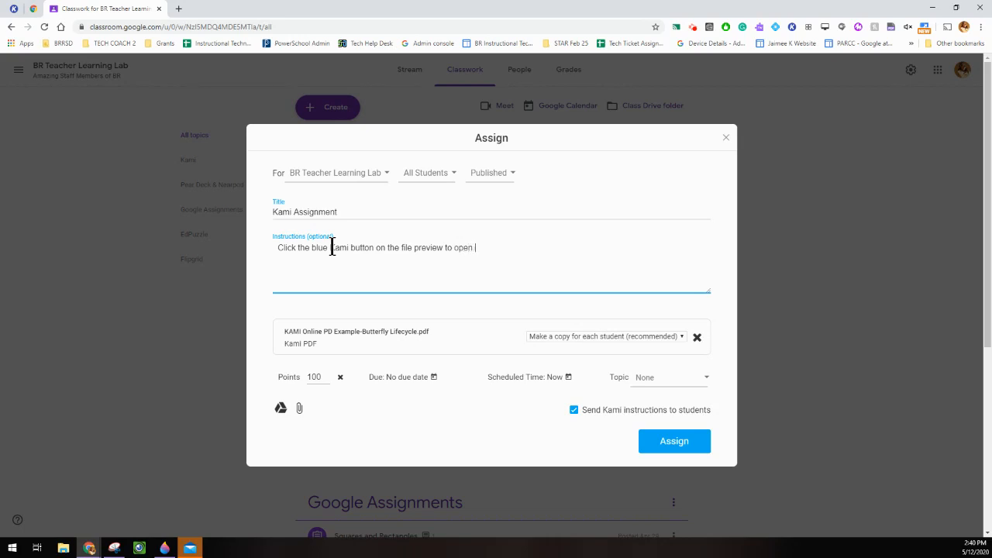
right_click(512, 431)
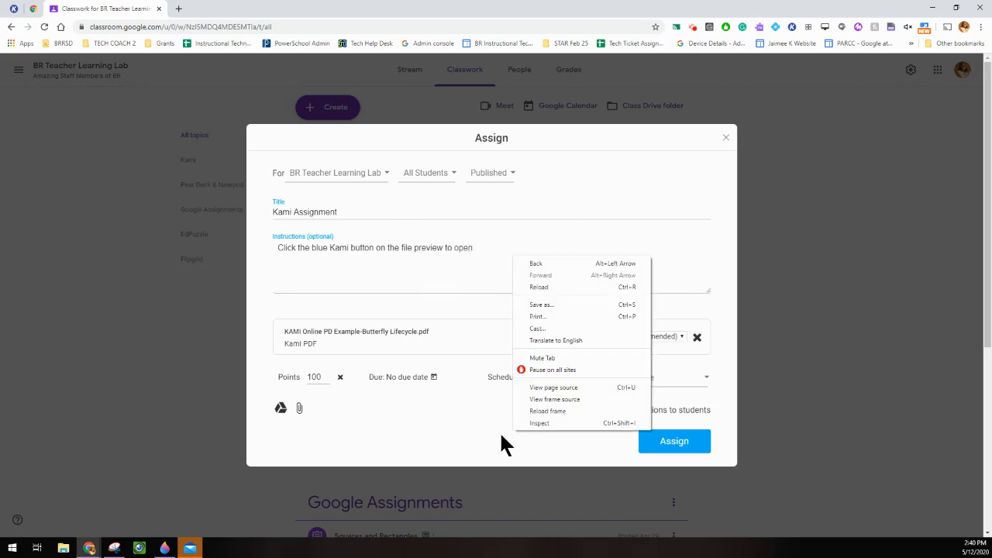
click(500, 432)
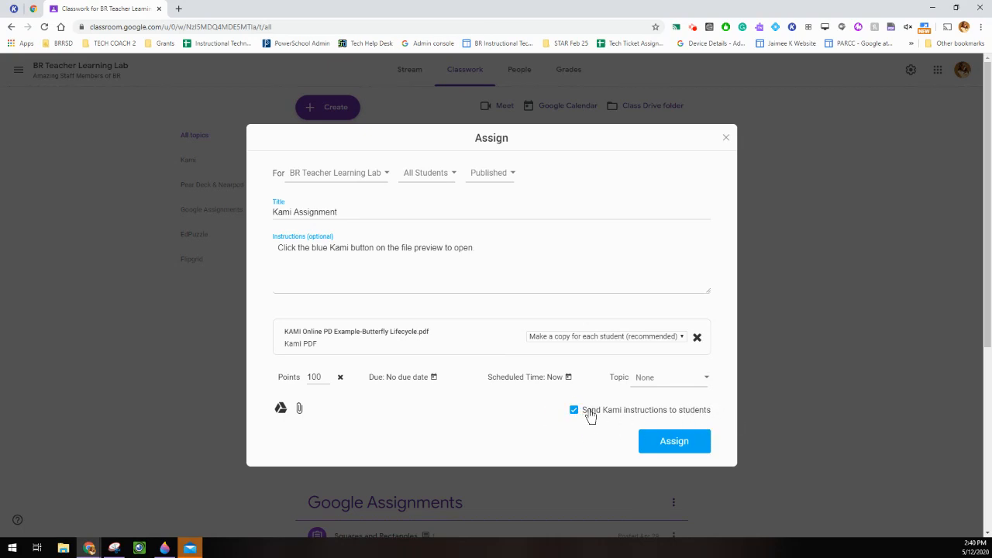
click(572, 412)
click(576, 415)
click(674, 445)
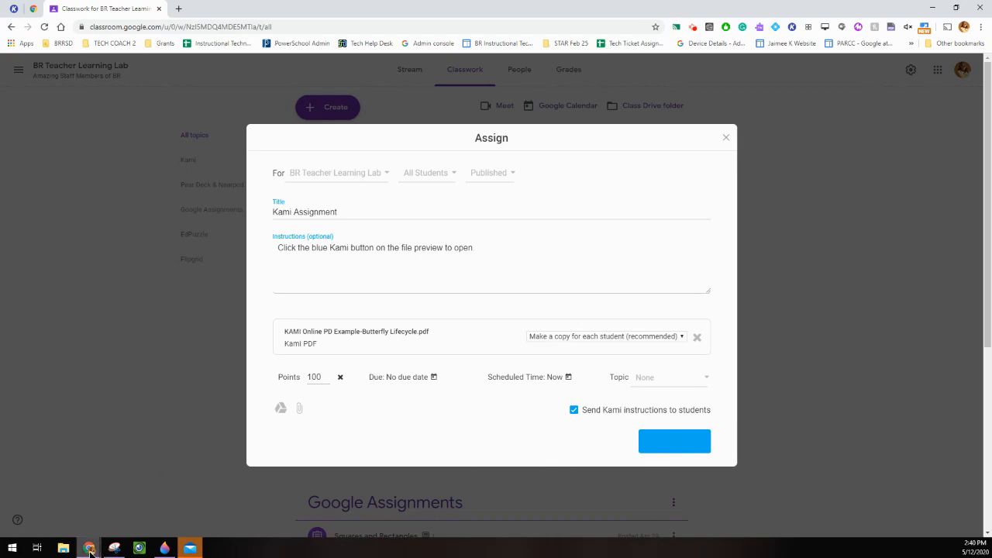
In the incognito student window, show Classwork and expand the Kami Assignment row.
click(90, 548)
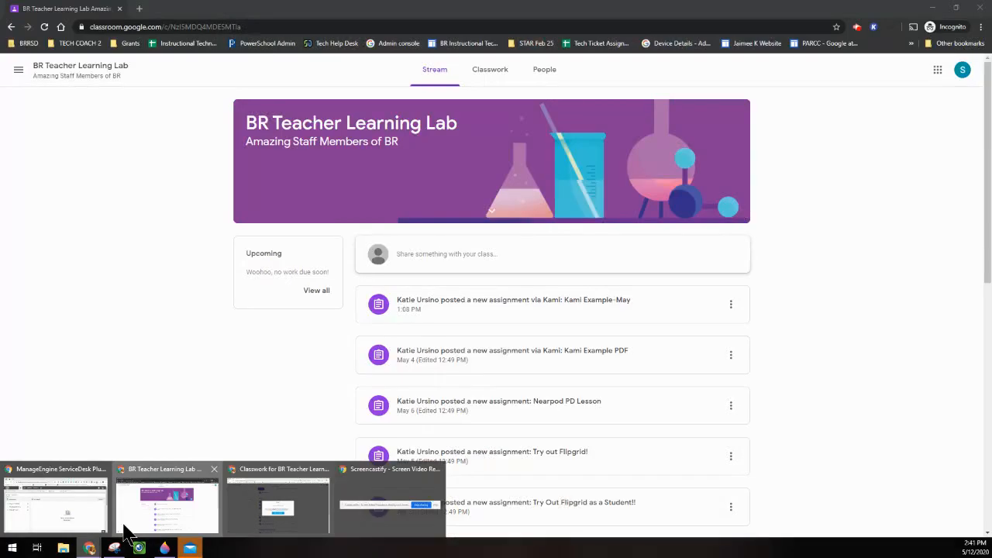
click(126, 533)
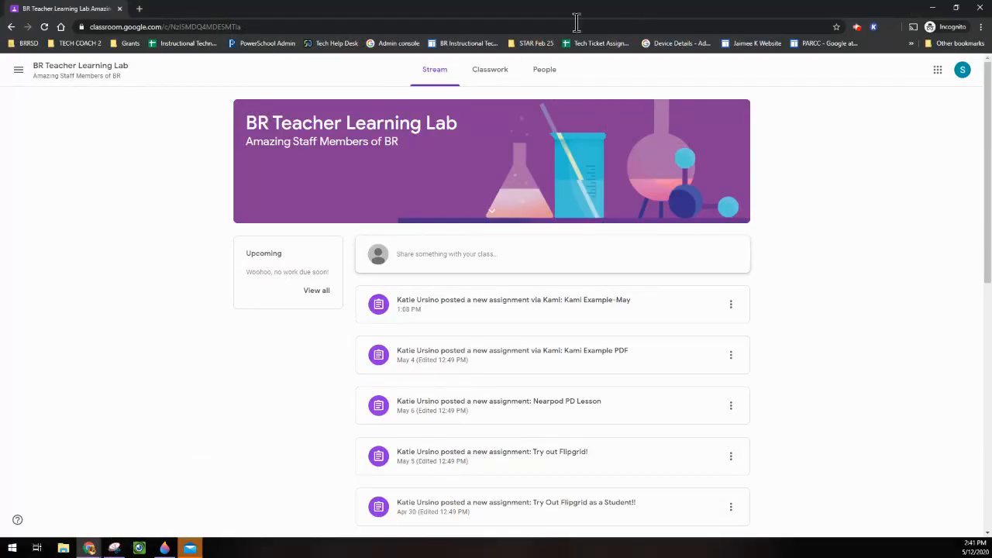
click(491, 77)
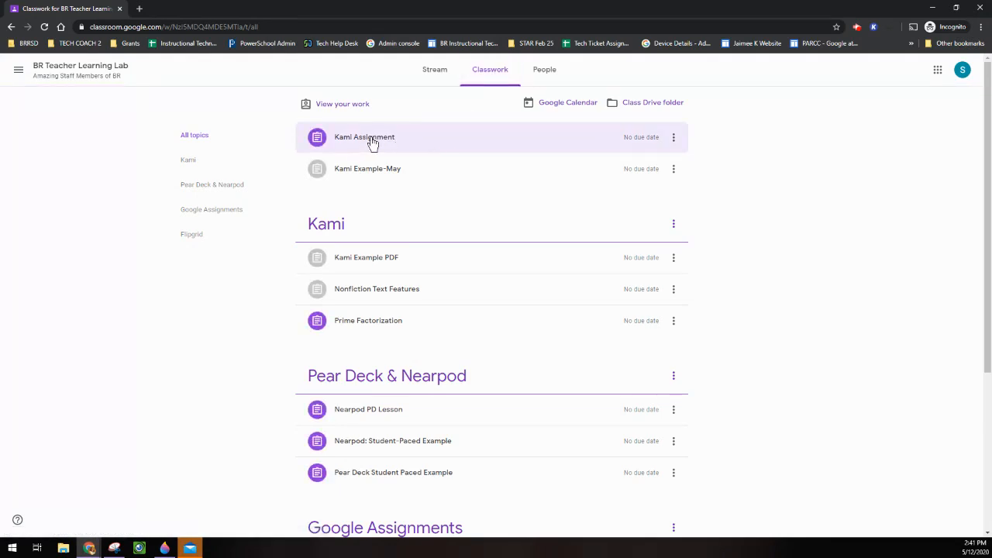
click(373, 140)
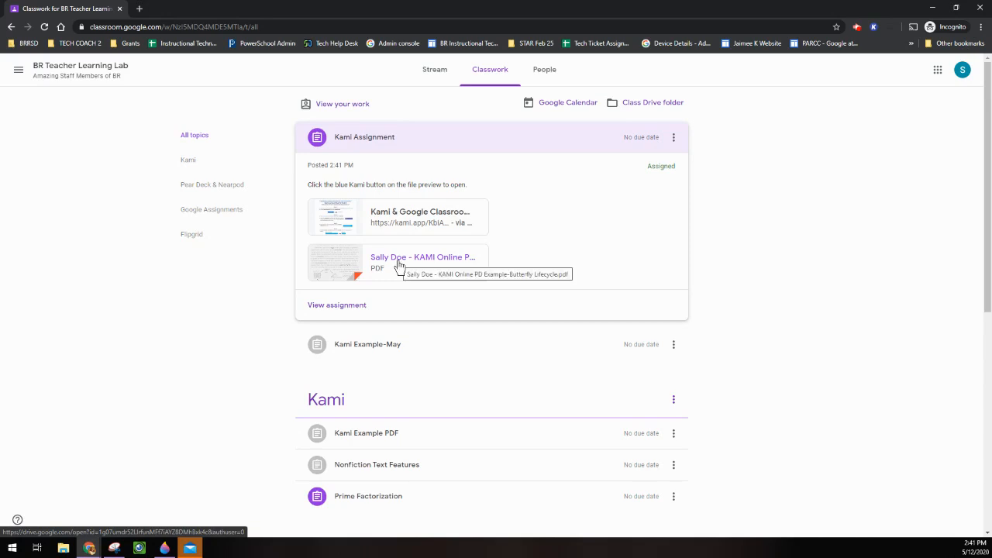
Preview the student's butterfly lifecycle PDF copy in Drive and open it with Kami.
click(339, 271)
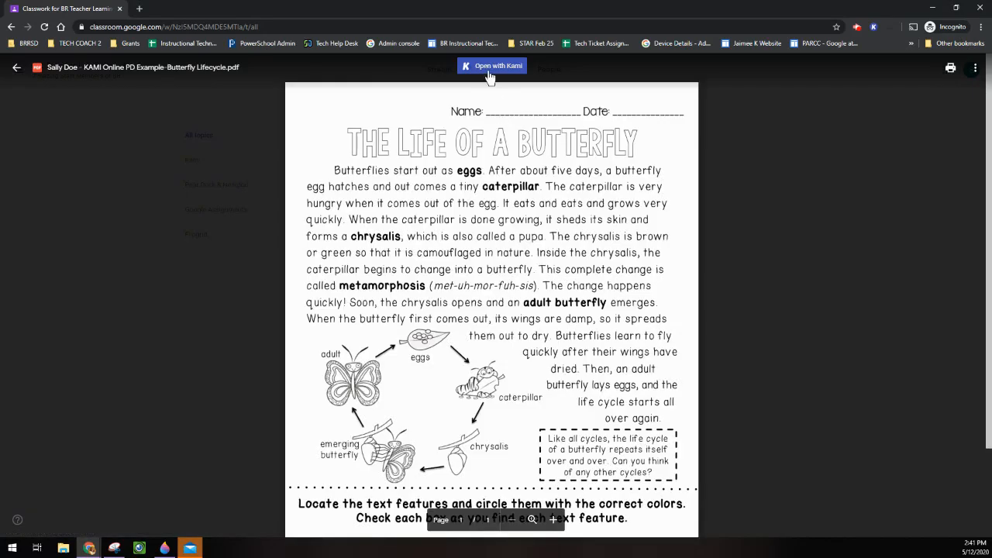
click(494, 68)
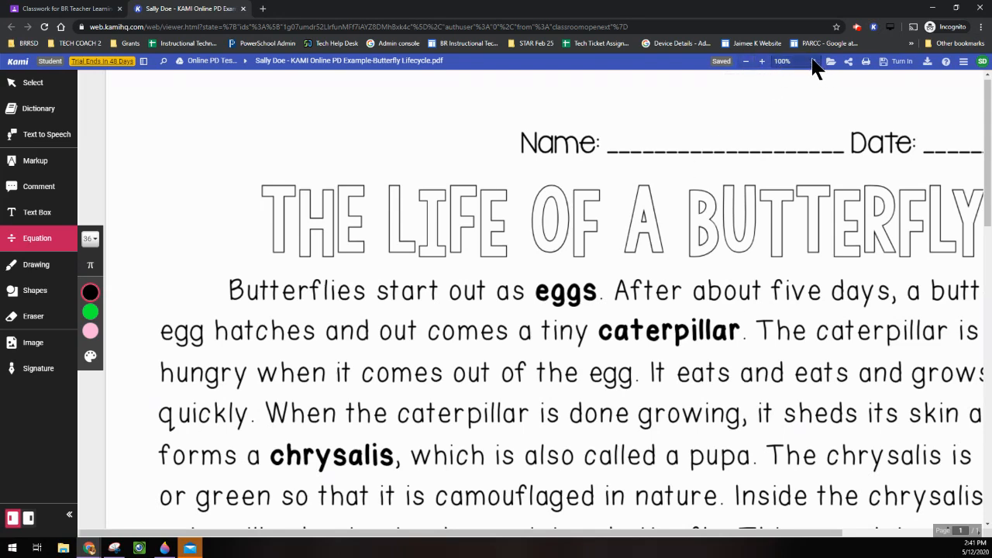
Zoom the worksheet to 50%, then out to 40% so the whole first page fits.
click(746, 62)
click(762, 61)
click(746, 61)
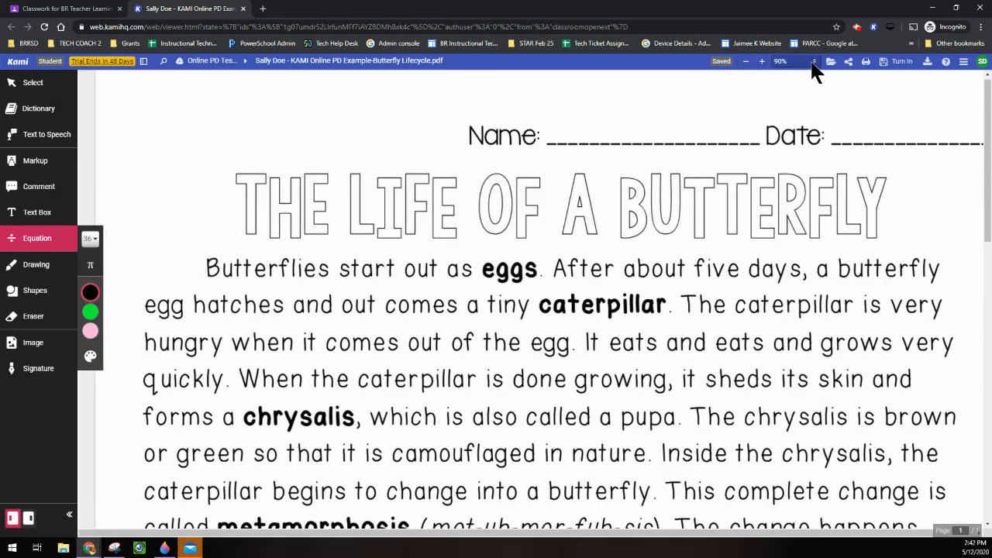
click(813, 62)
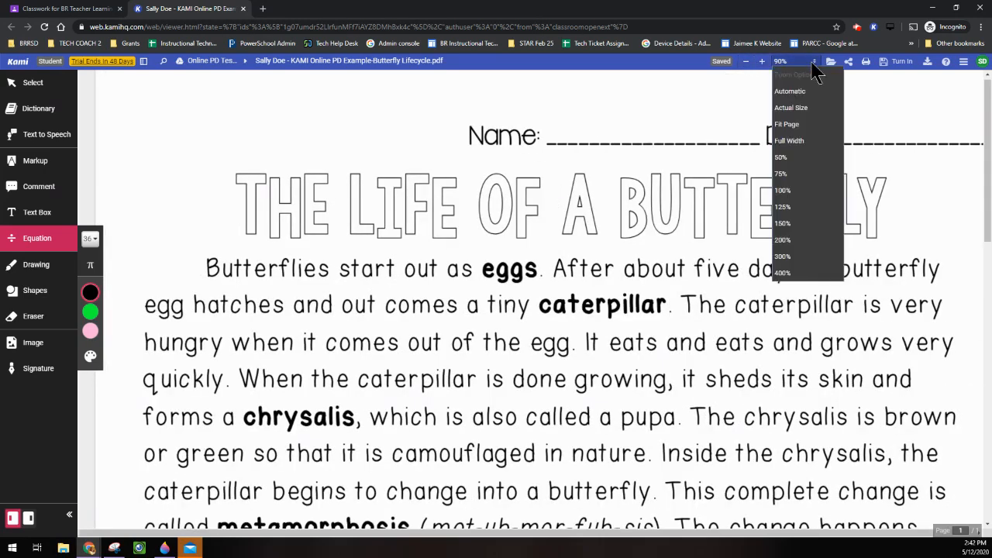
click(786, 162)
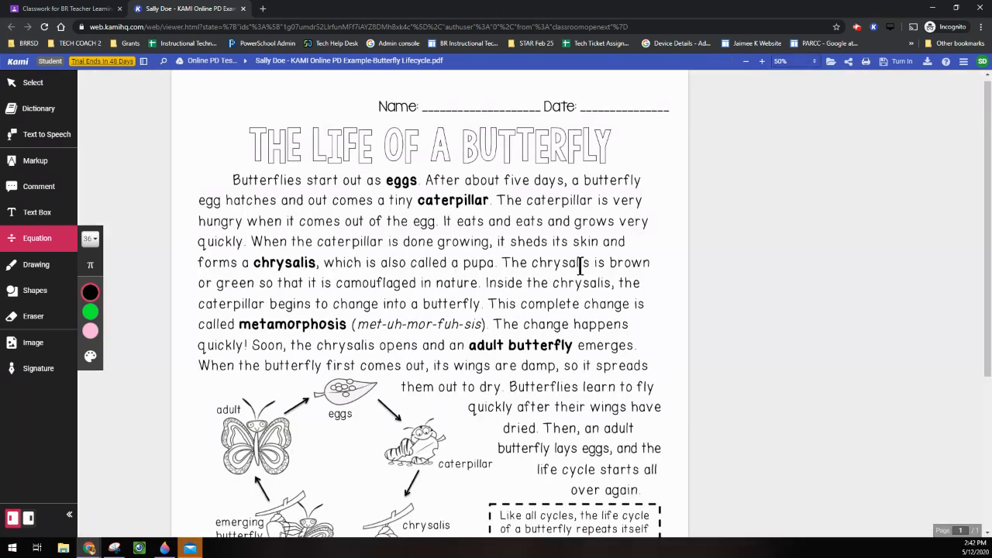
scroll(581, 266, down, 3)
scroll(490, 349, up, 3)
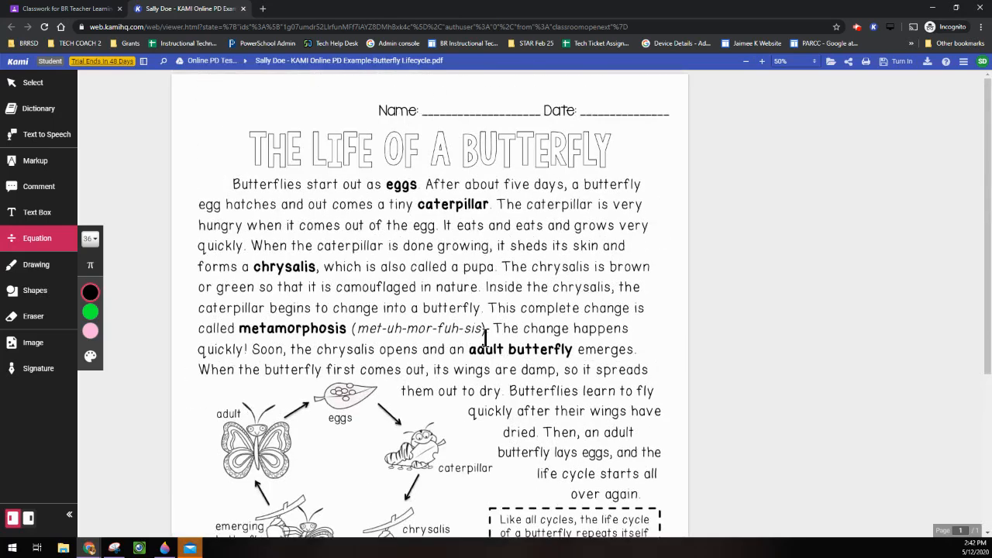
click(745, 62)
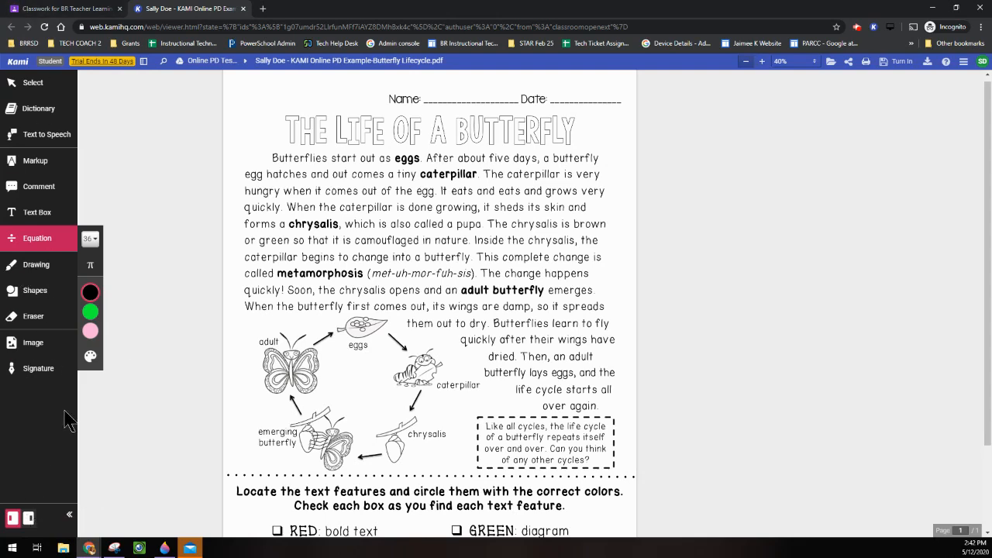
Move the tool panel right and back left, then choose the text select tool.
click(29, 519)
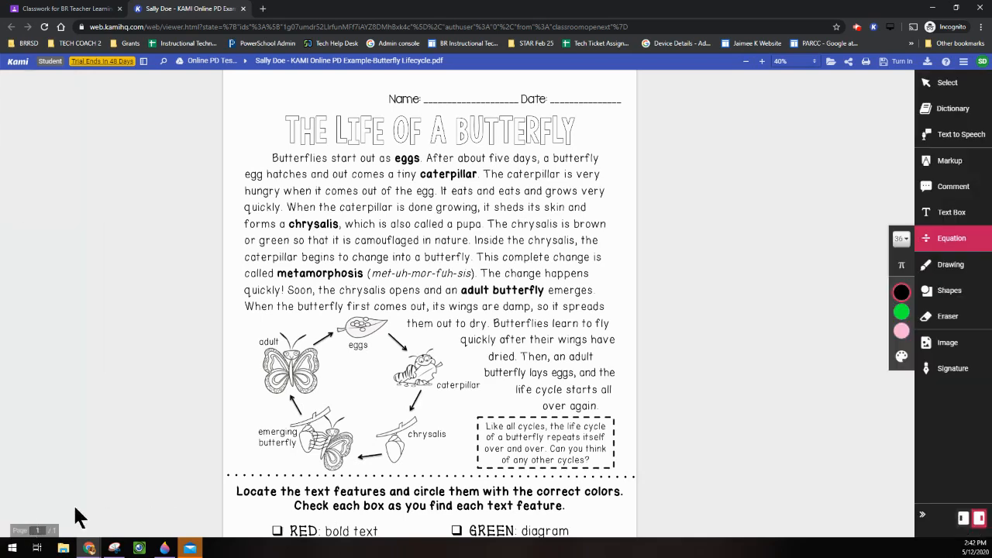
click(962, 521)
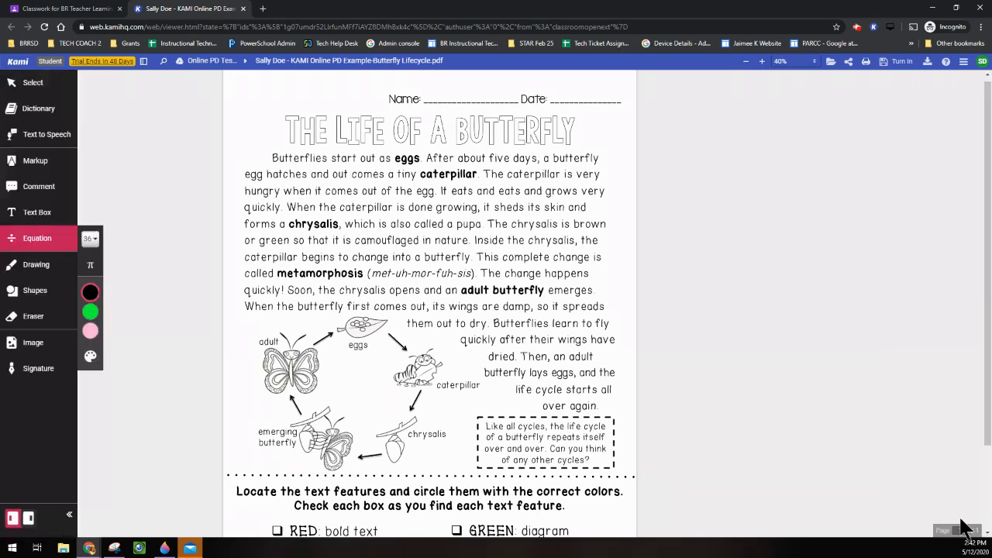
click(35, 89)
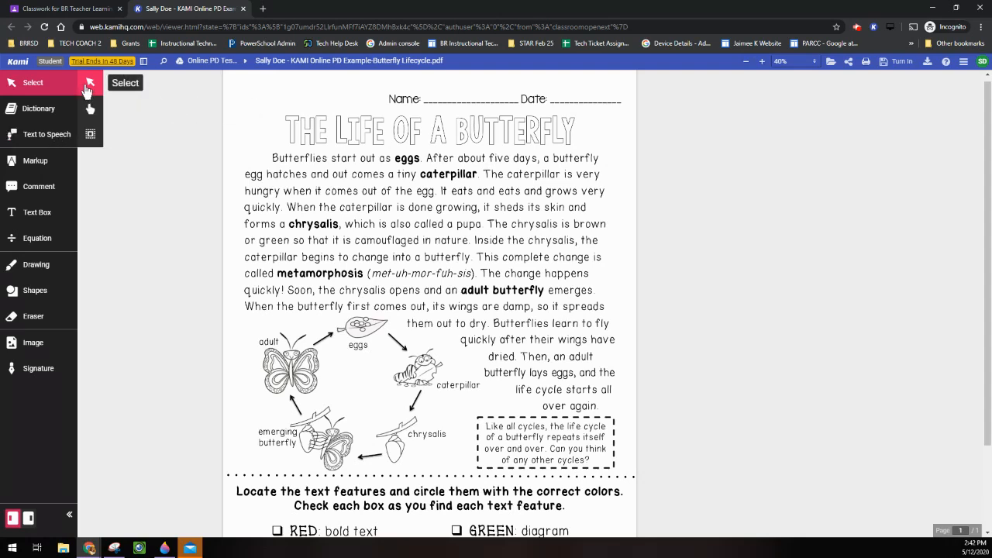
click(90, 136)
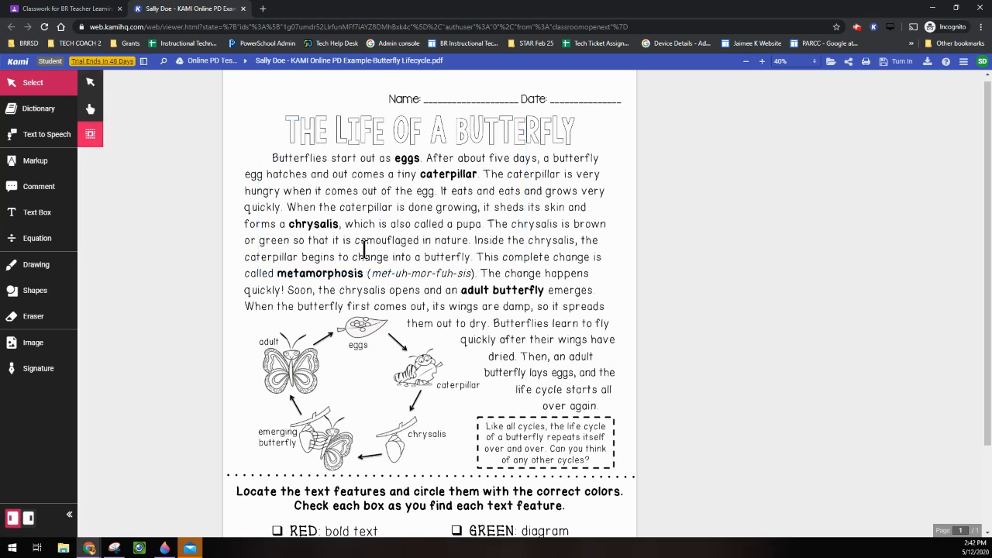
With the Dictionary tool, look up chrysalis, adult and change, then close the definition popup.
click(39, 113)
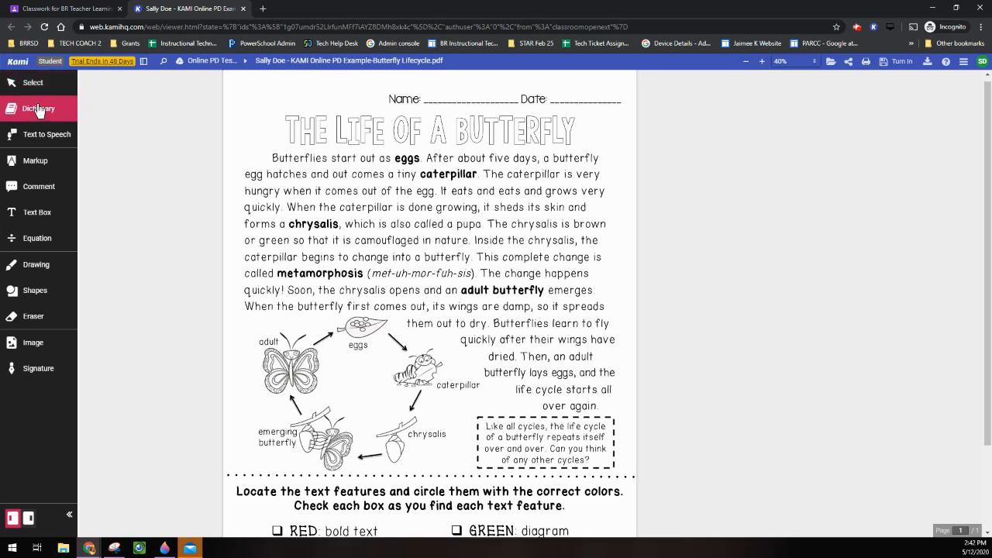
double_click(322, 224)
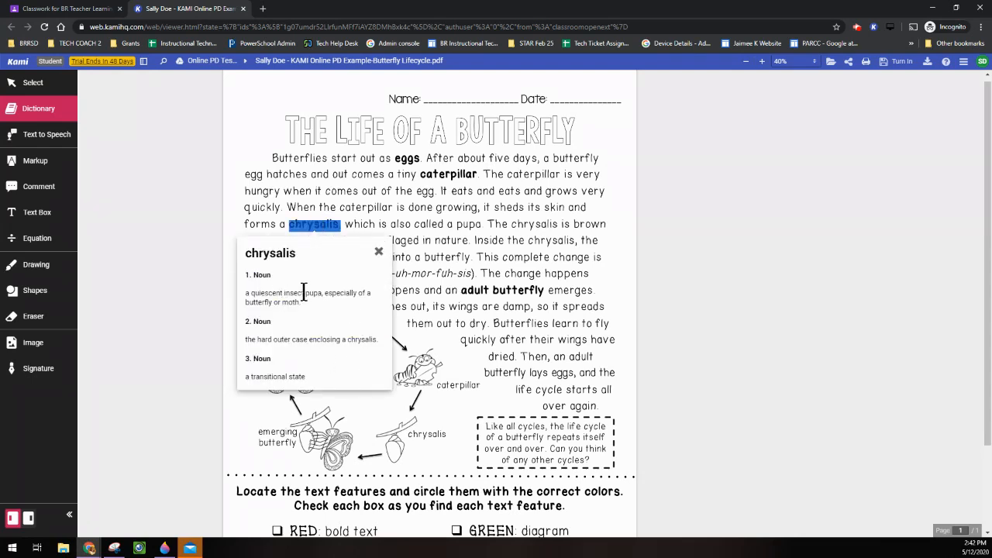
double_click(474, 291)
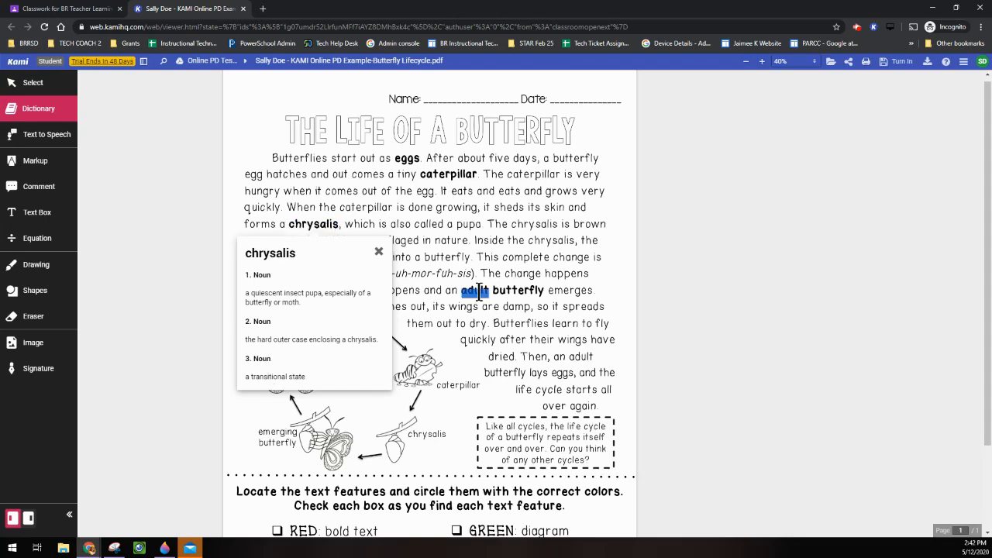
double_click(534, 279)
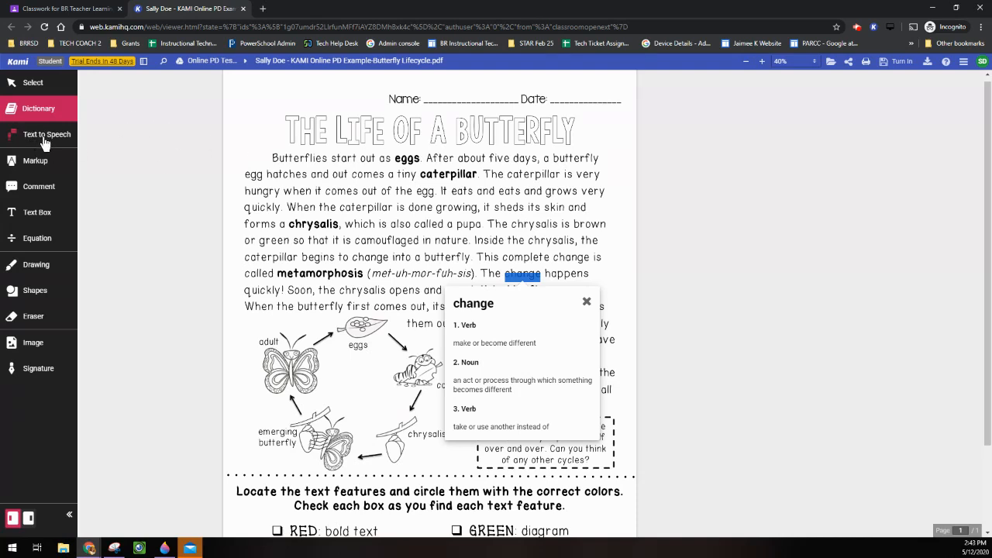
click(153, 215)
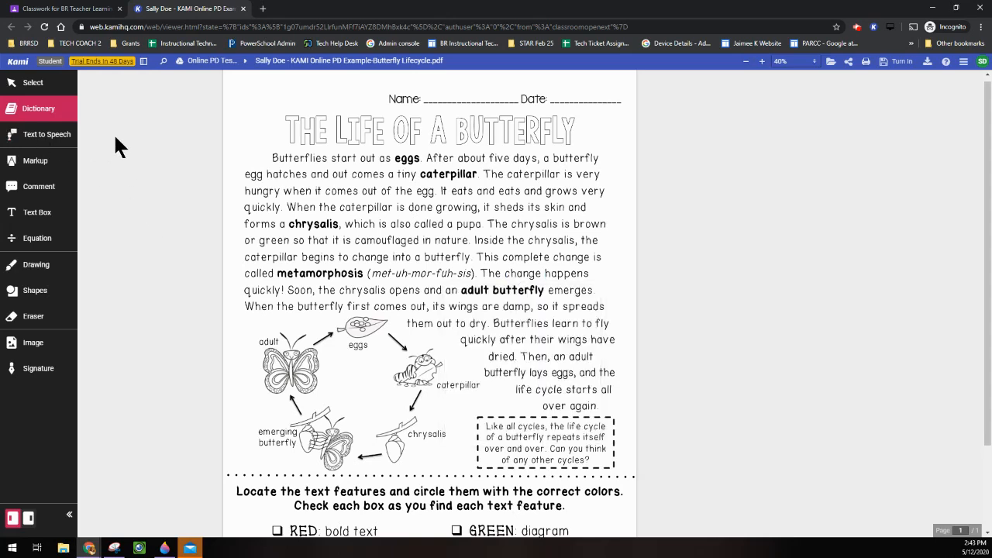
Use Text to Speech to hear metamorphosis and the opening three sentences, then stop playback.
click(31, 139)
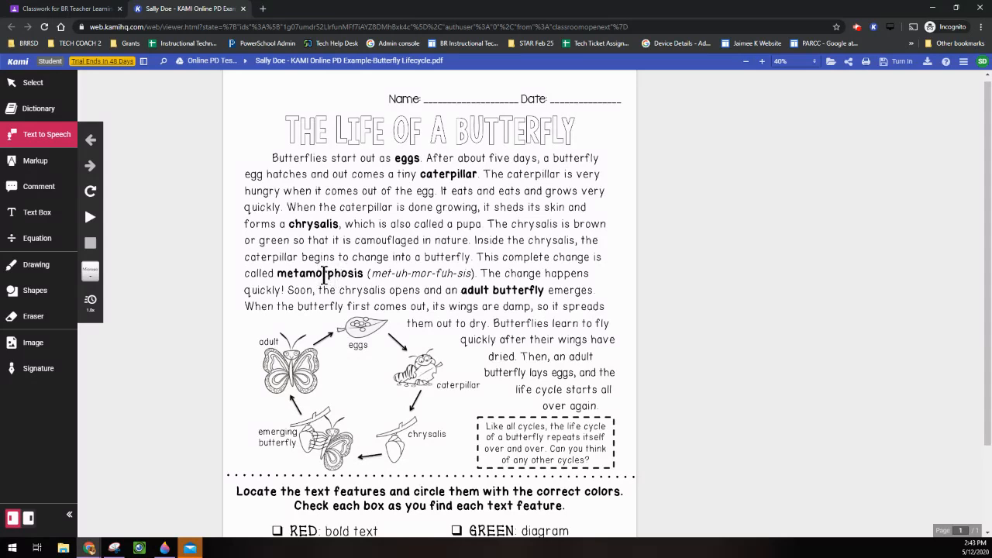
double_click(321, 273)
drag(270, 157, 443, 193)
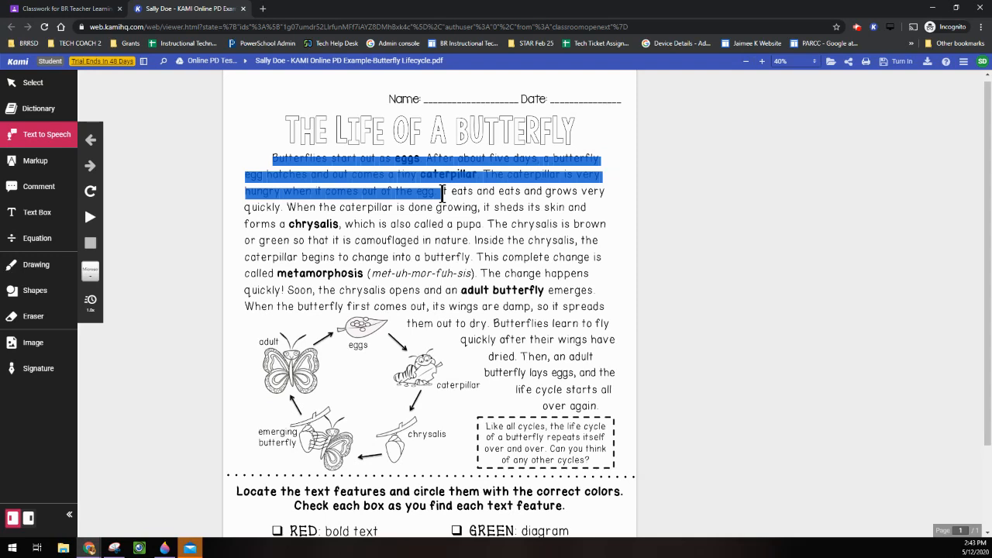
drag(442, 193, 436, 193)
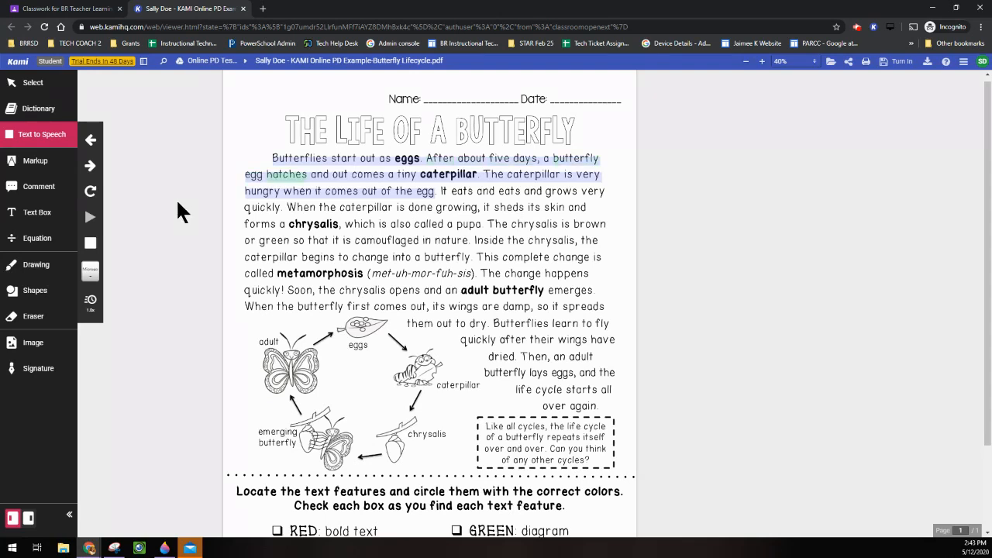
click(90, 242)
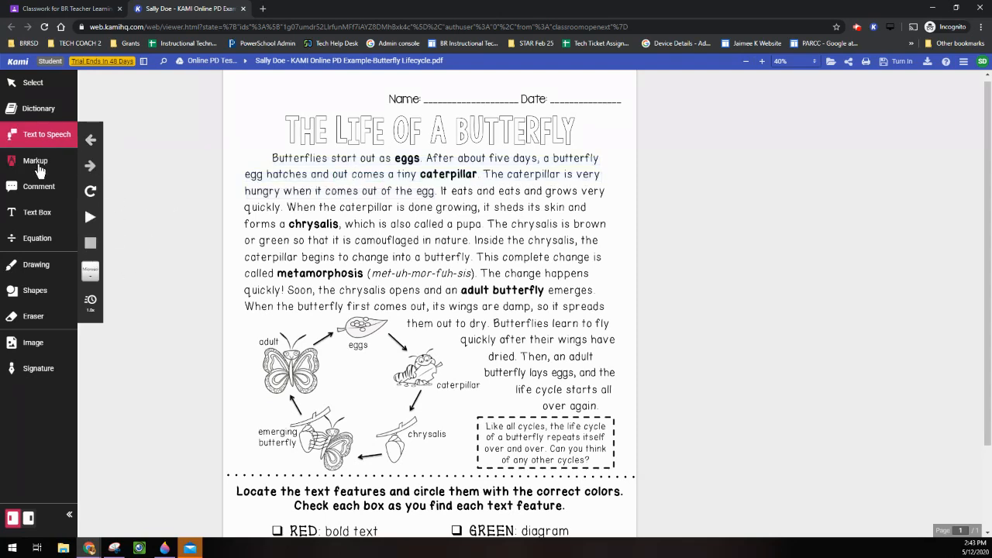
click(38, 167)
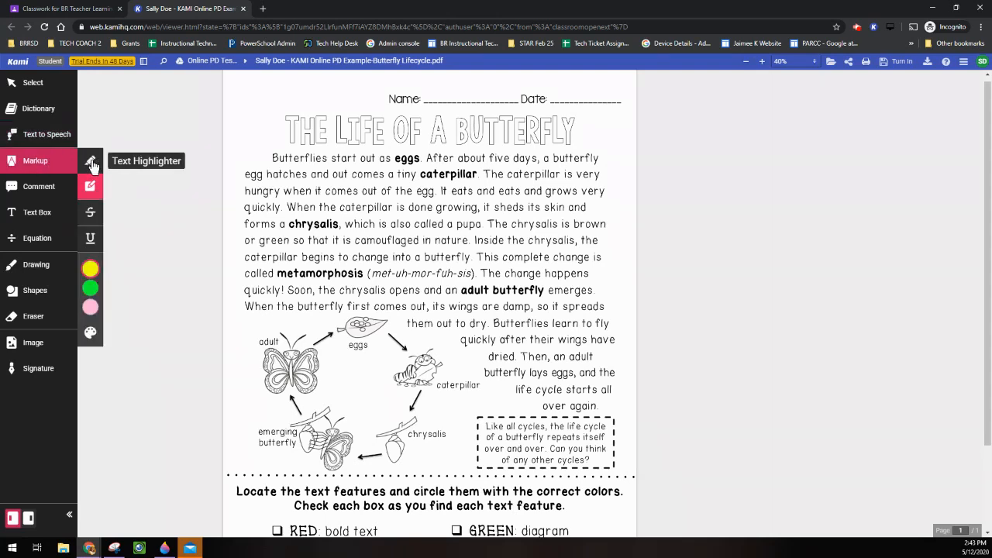
click(91, 213)
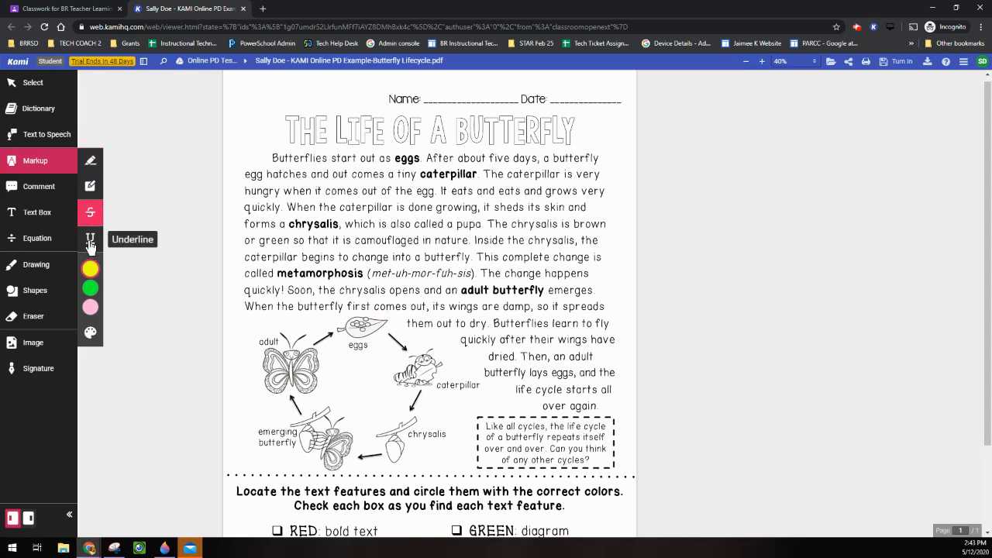
click(91, 242)
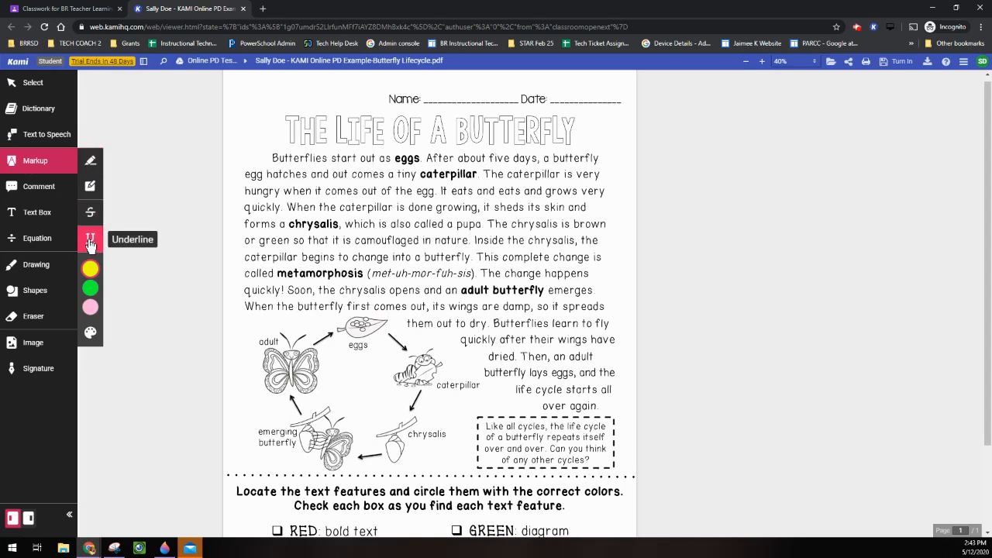
click(90, 195)
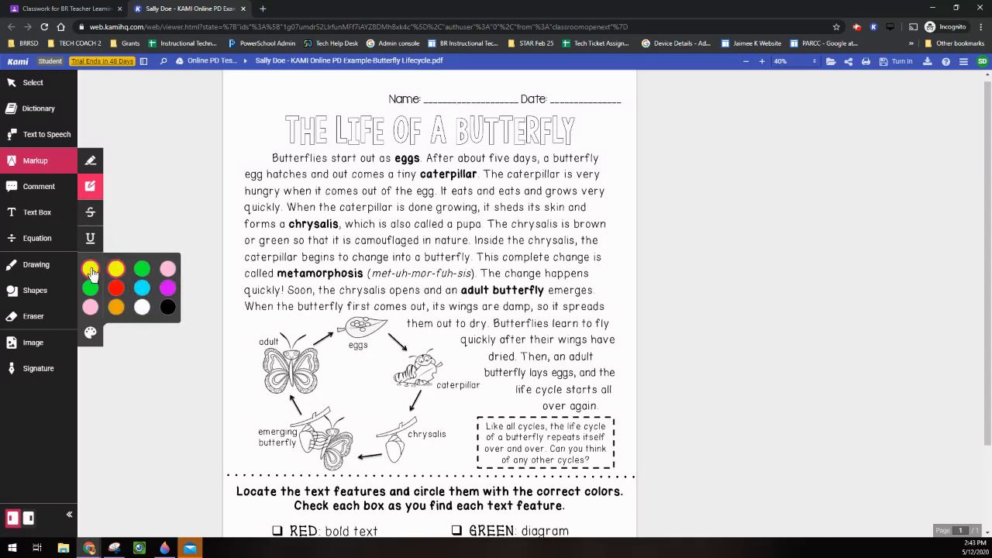
mouse_move(98, 277)
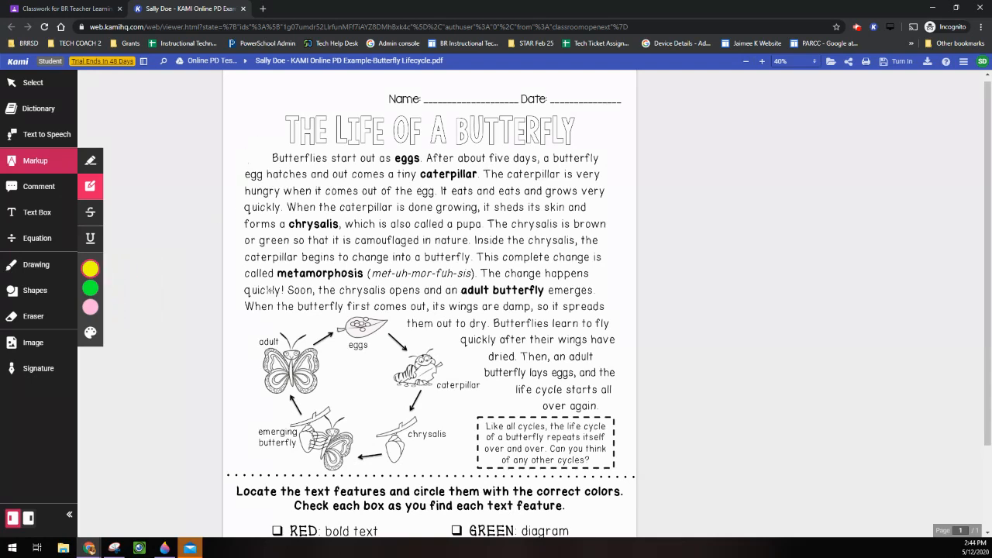
drag(253, 317, 466, 474)
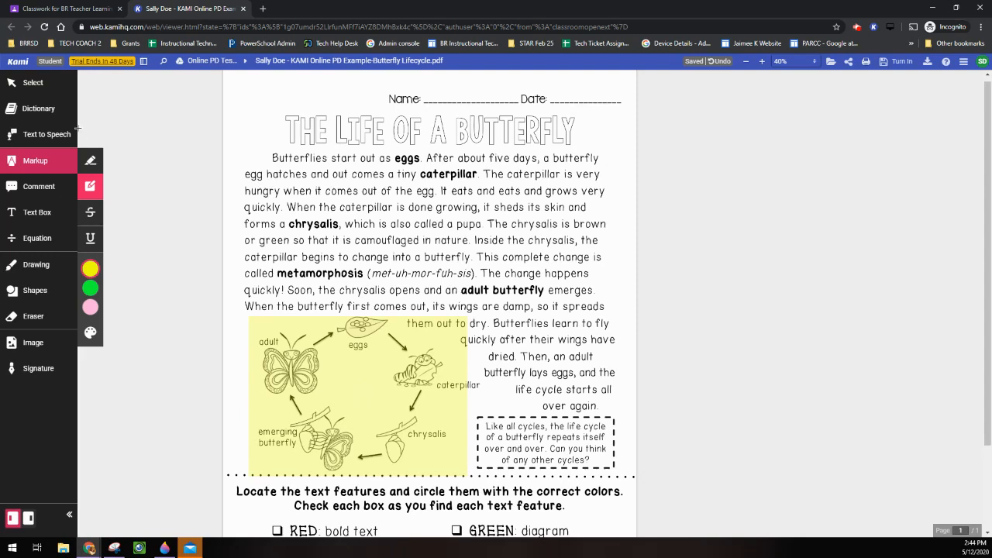
click(34, 83)
click(354, 356)
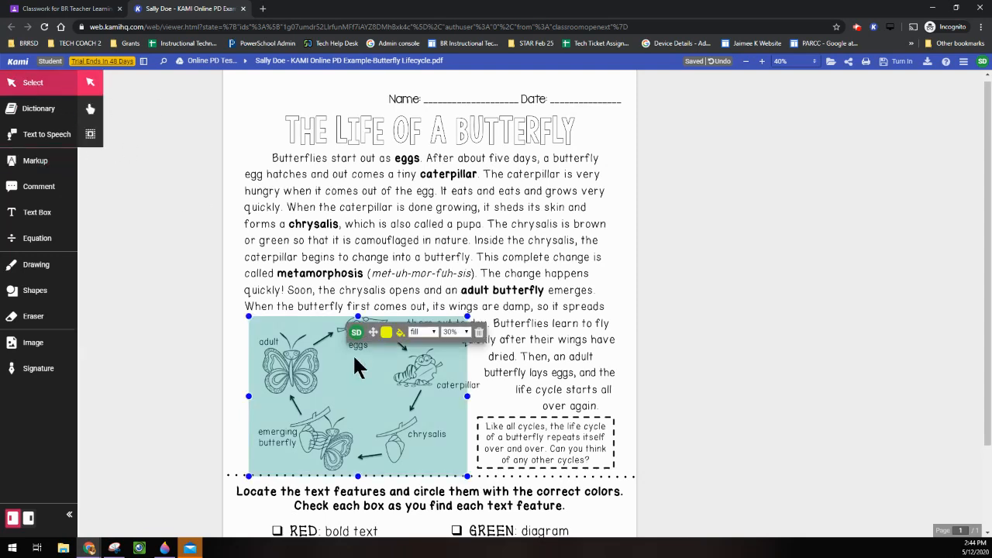
mouse_move(384, 338)
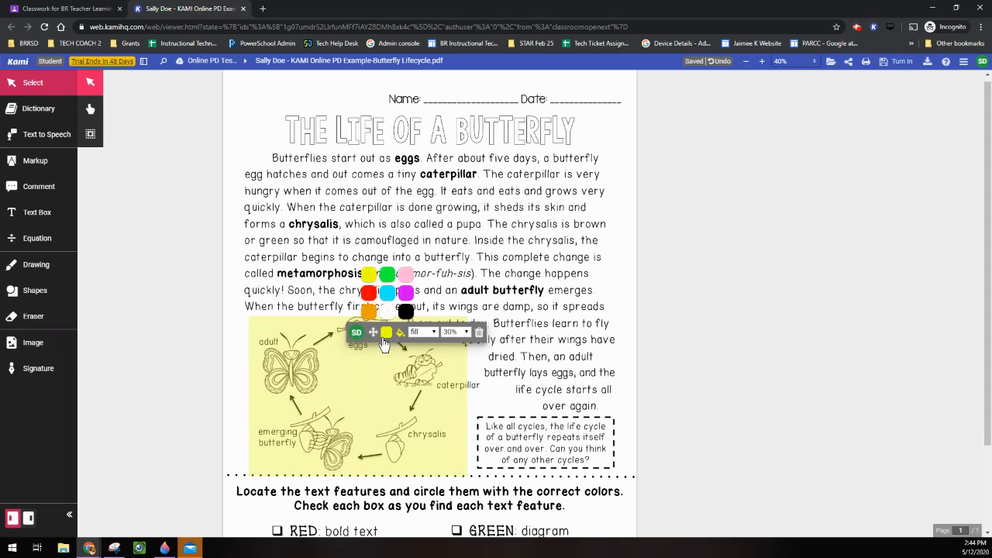
click(387, 292)
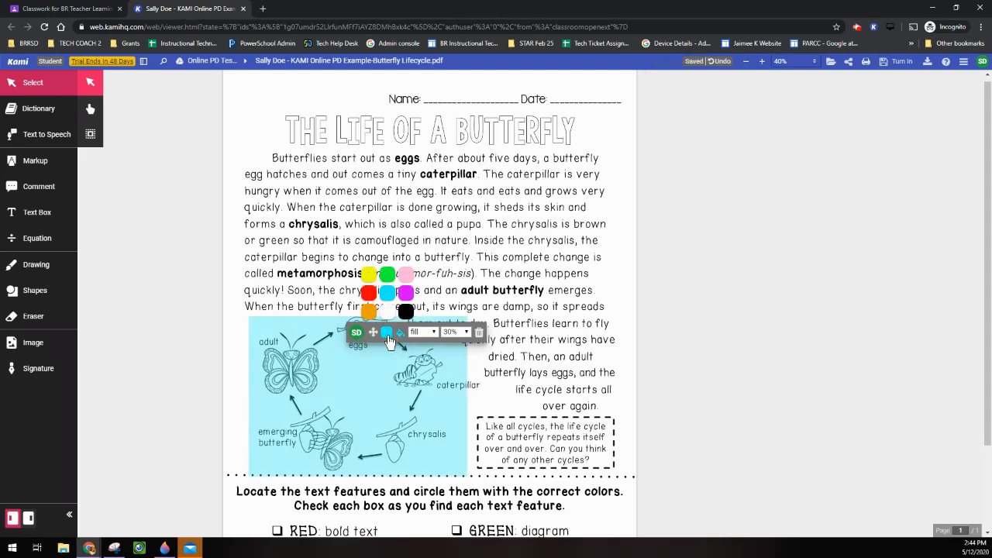
click(478, 332)
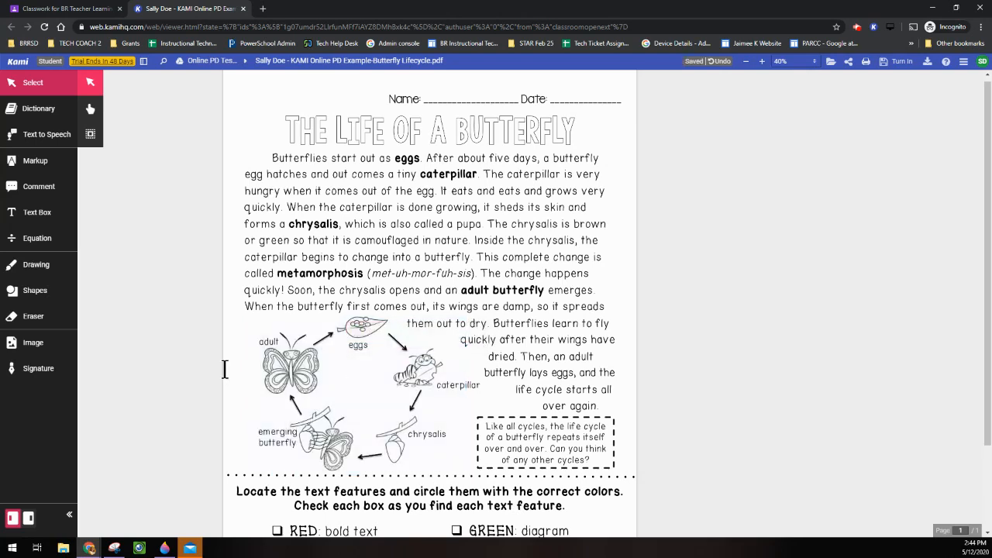
Highlight 'Butterflies start out as eggs.' in yellow and strike through 'quickly.' in red.
click(36, 162)
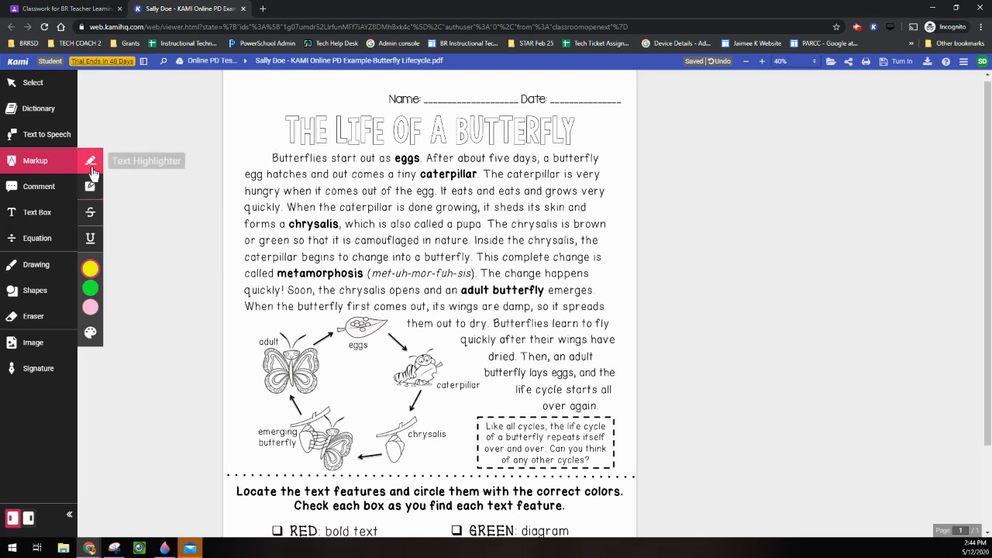
drag(272, 158, 424, 165)
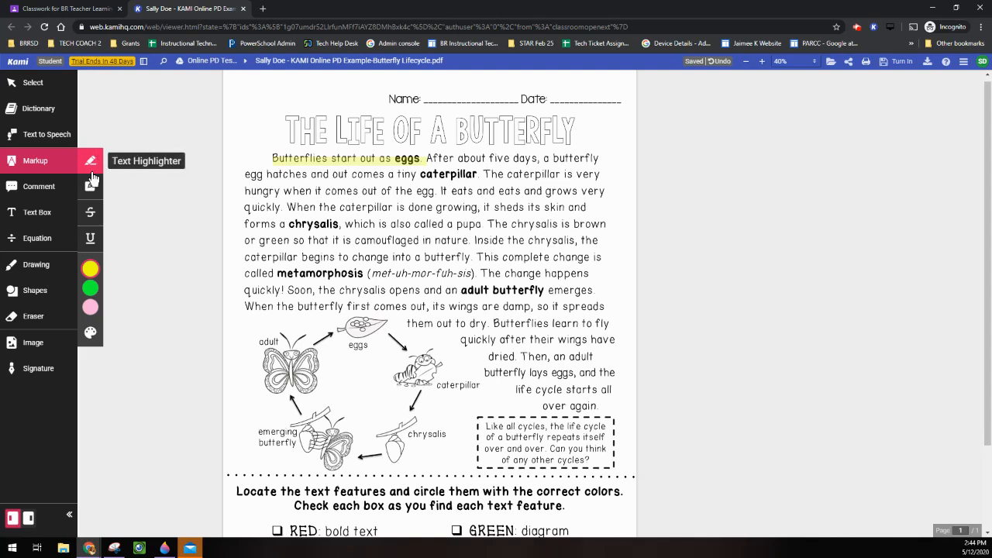
click(91, 212)
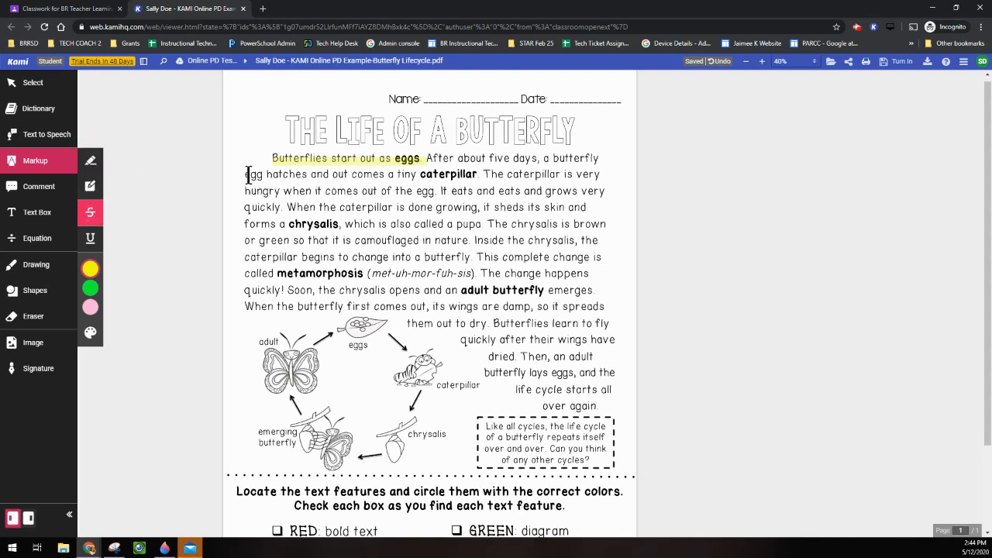
mouse_move(94, 310)
click(117, 289)
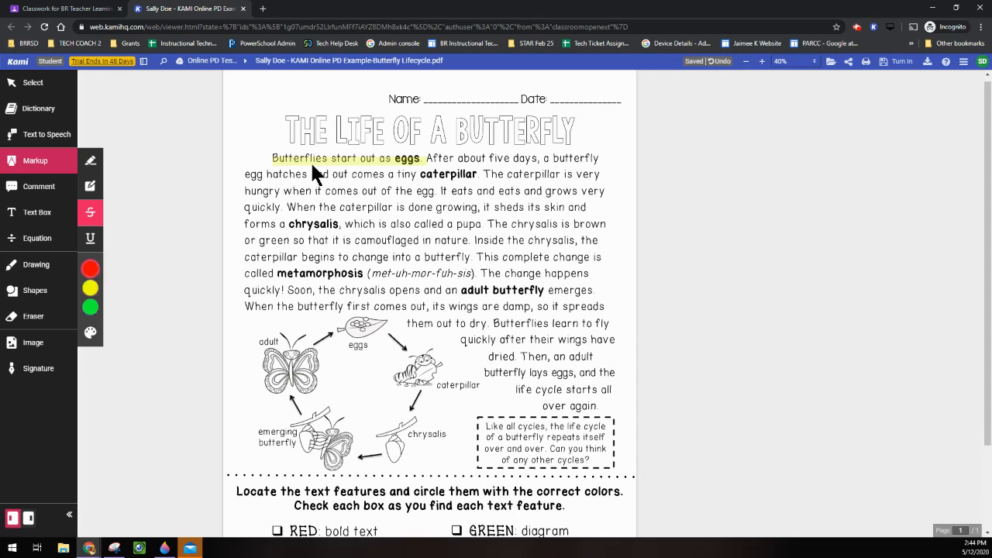
drag(245, 208, 287, 208)
mouse_move(264, 208)
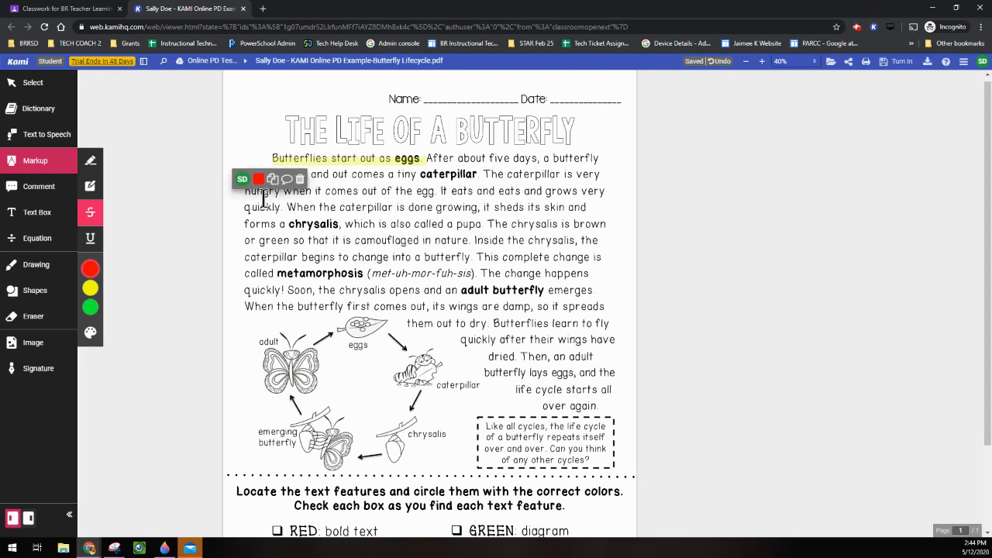
Recolour the strikethrough magenta, add and close an empty comment, then remove the strikethrough from 'quickly.'.
click(259, 179)
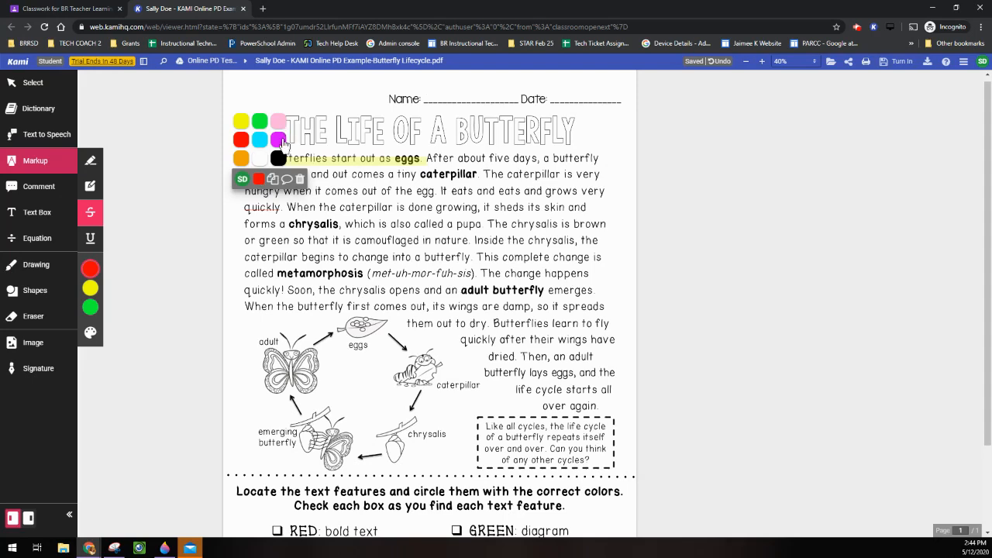
click(278, 139)
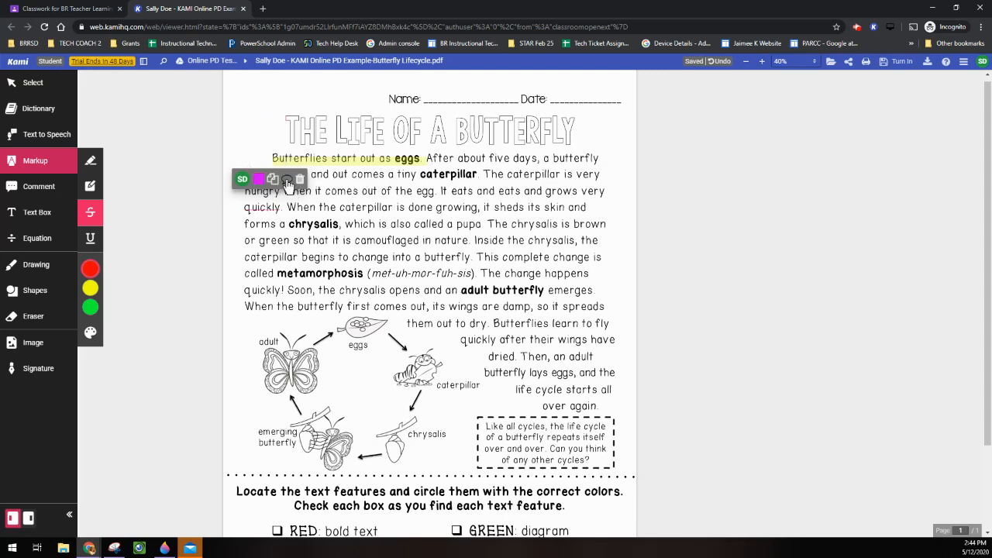
click(286, 179)
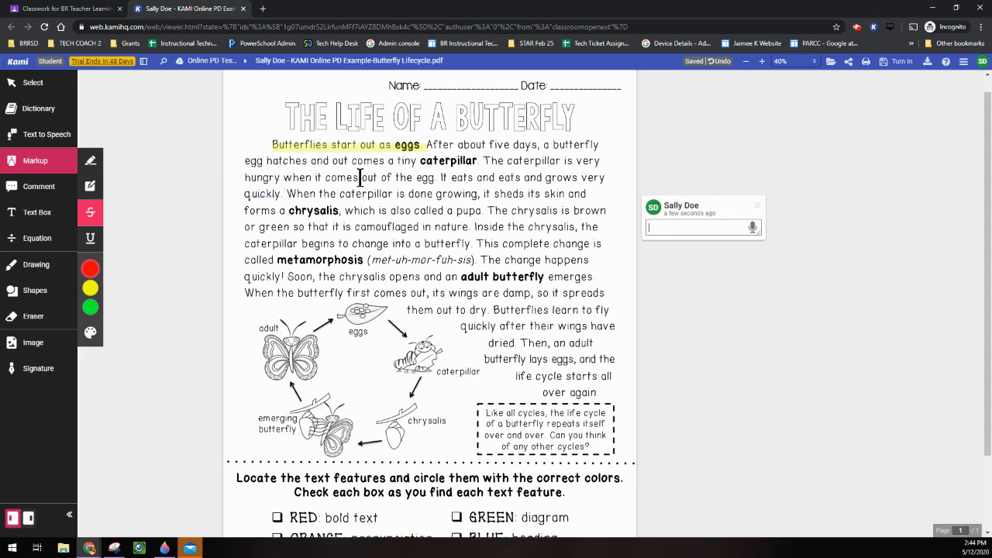
click(757, 205)
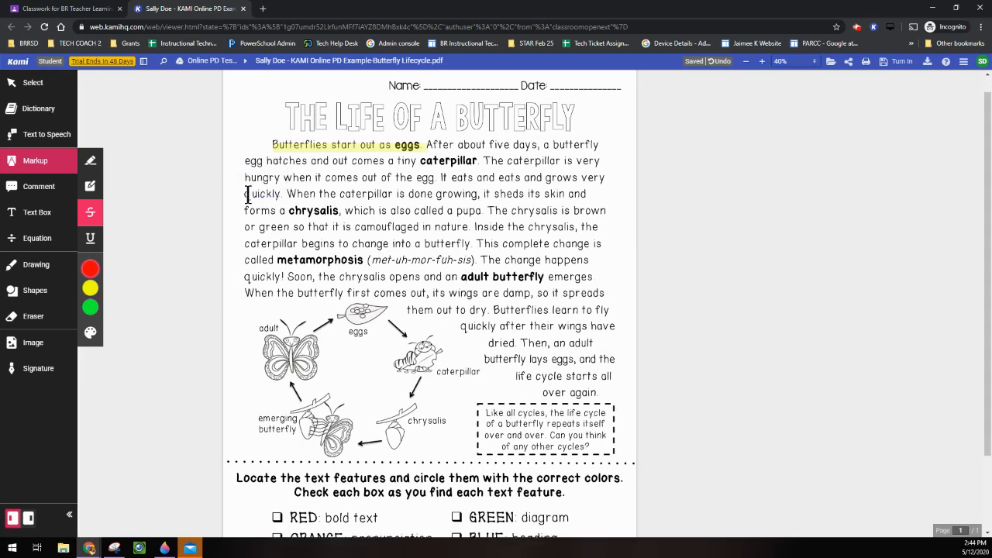
drag(243, 193, 283, 194)
click(267, 192)
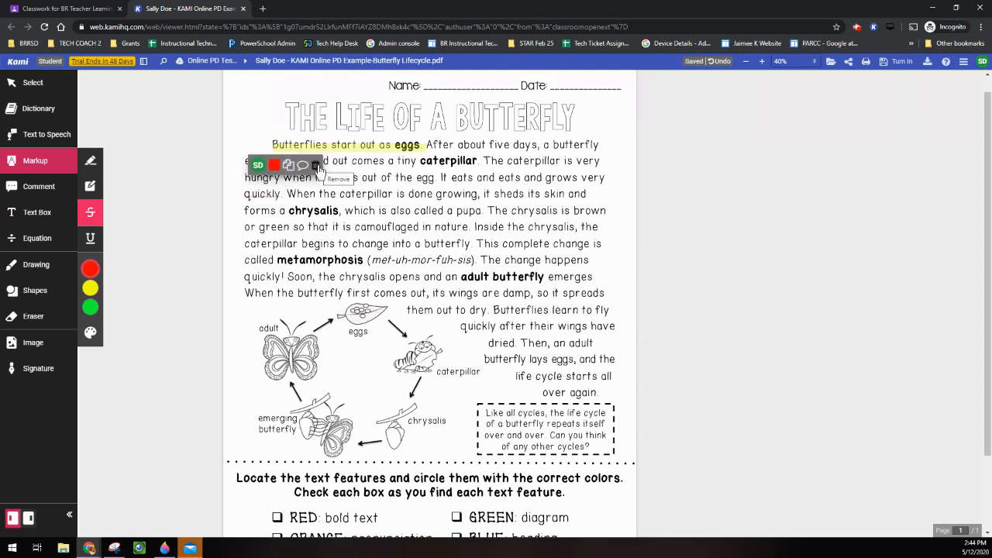
click(317, 167)
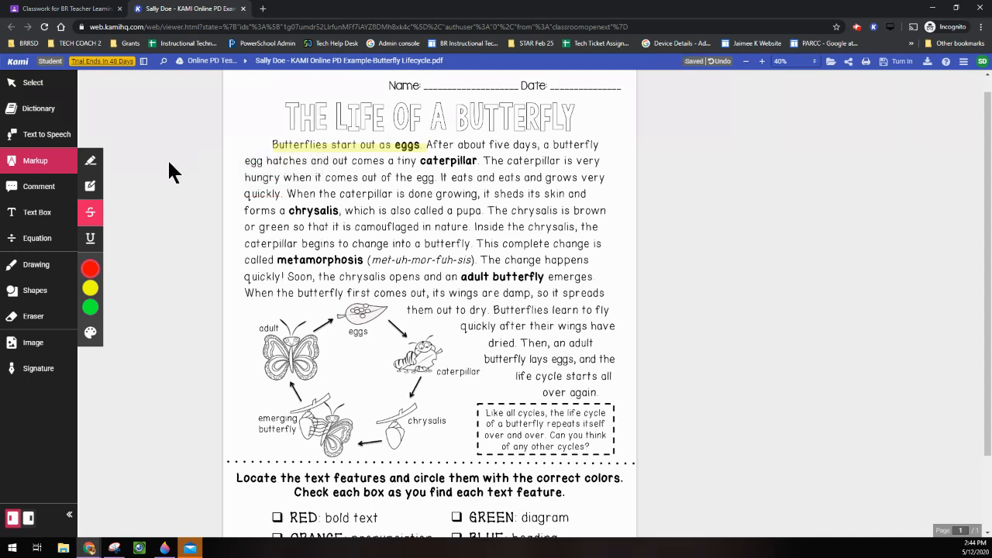
Replace the white slot in the custom markup palette with dark gold-brown and save the palette.
click(90, 335)
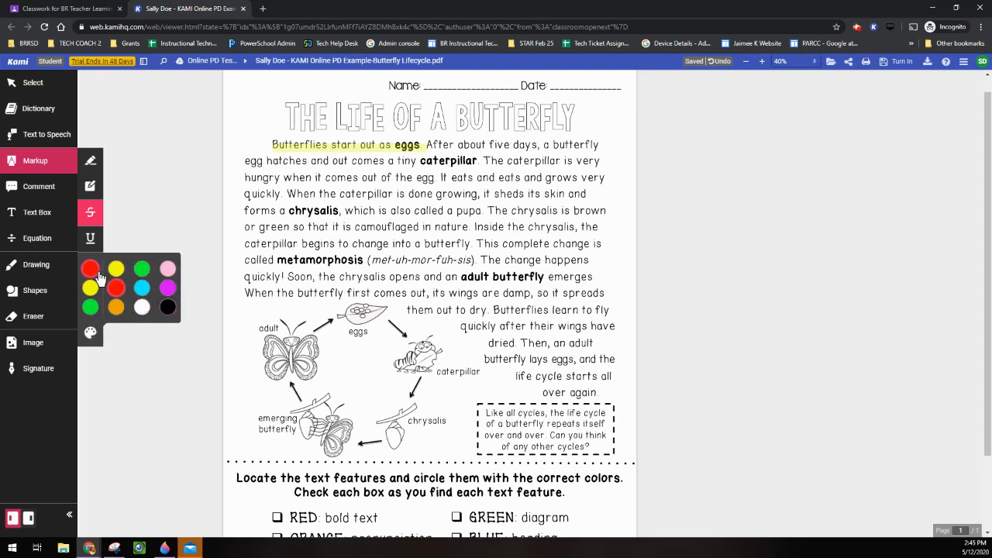
click(95, 336)
click(91, 335)
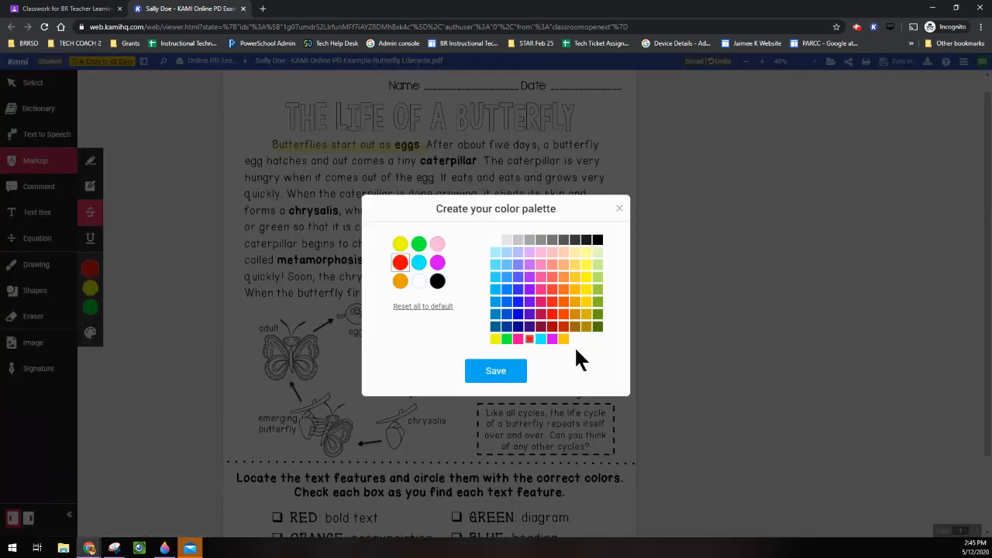
click(419, 281)
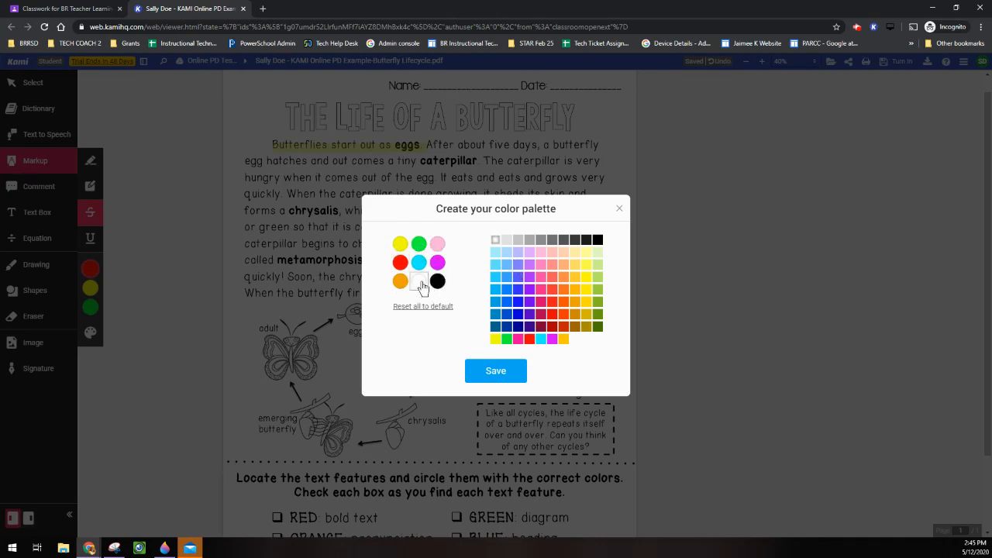
click(575, 326)
click(488, 373)
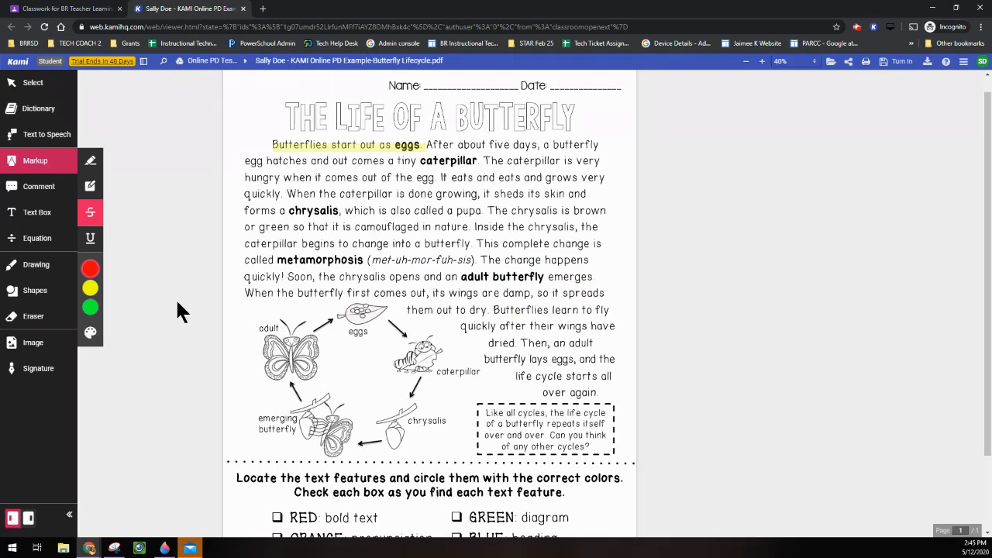
mouse_move(91, 290)
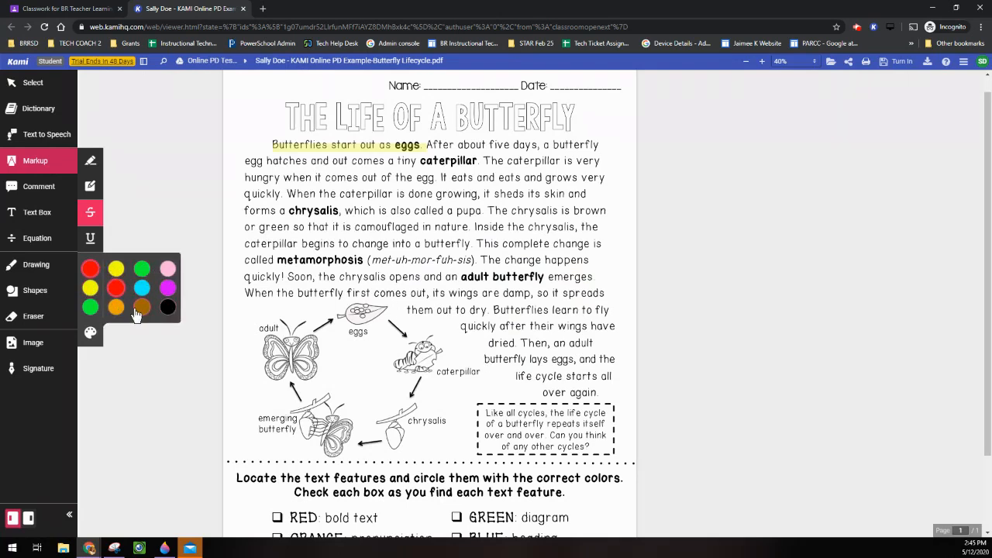
click(28, 194)
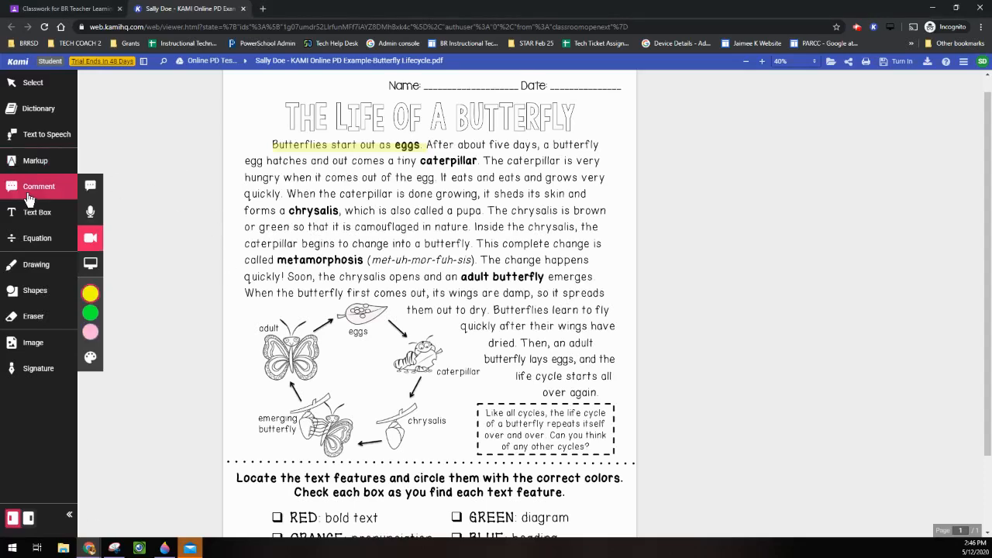
Dictate the 'adult butterfly' comment to end with 'until they click that microphone again', then stop dictating.
click(91, 187)
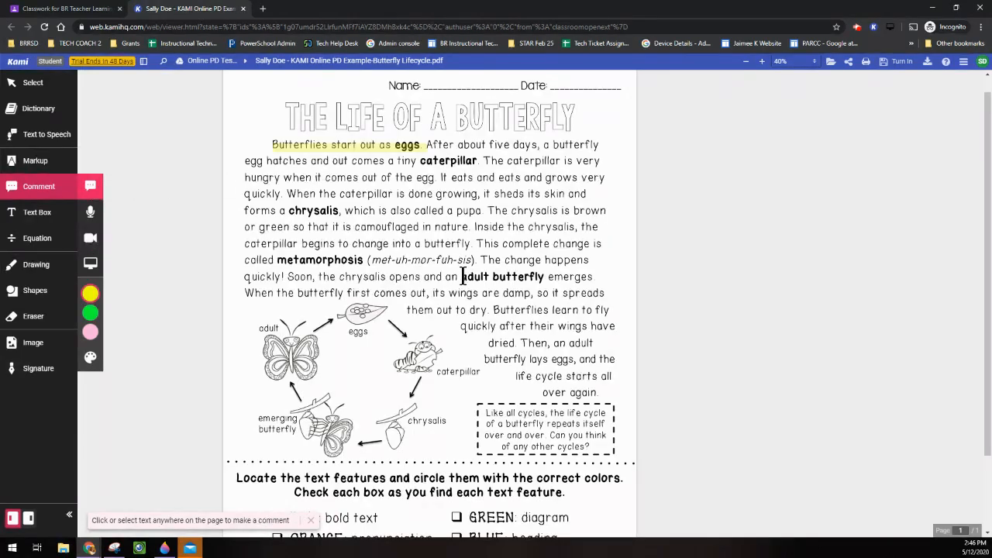
drag(462, 277, 548, 277)
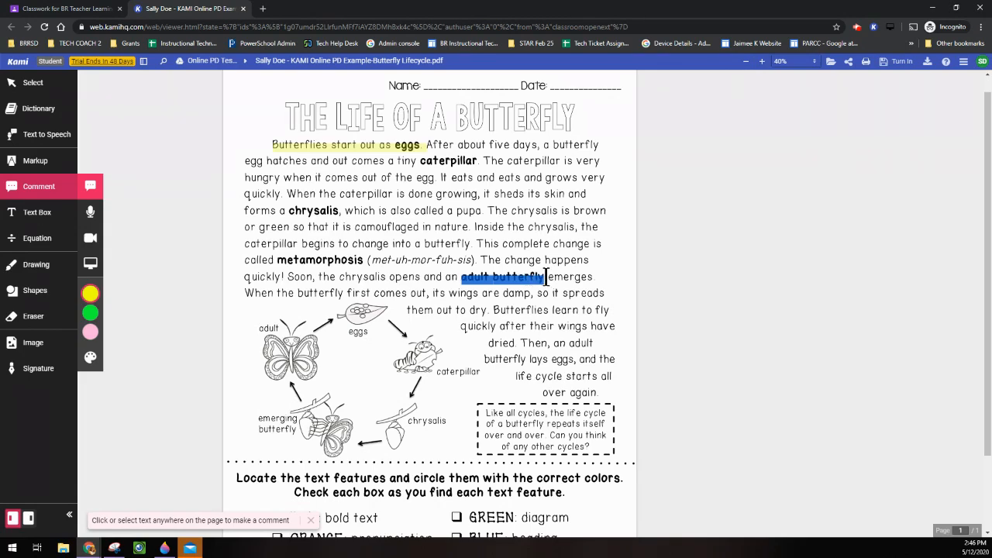
scroll(558, 287, down, 2)
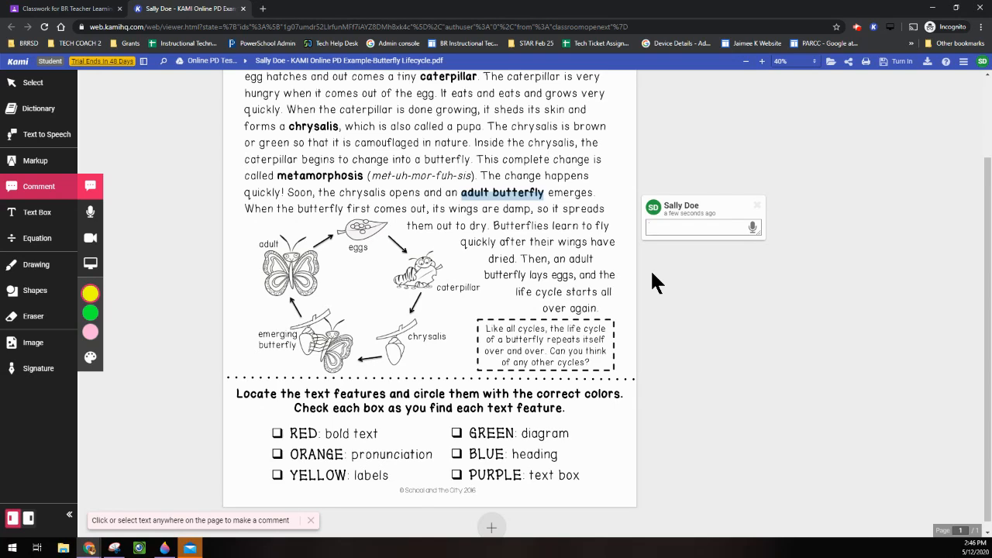
text(I saw a butterfly today.)
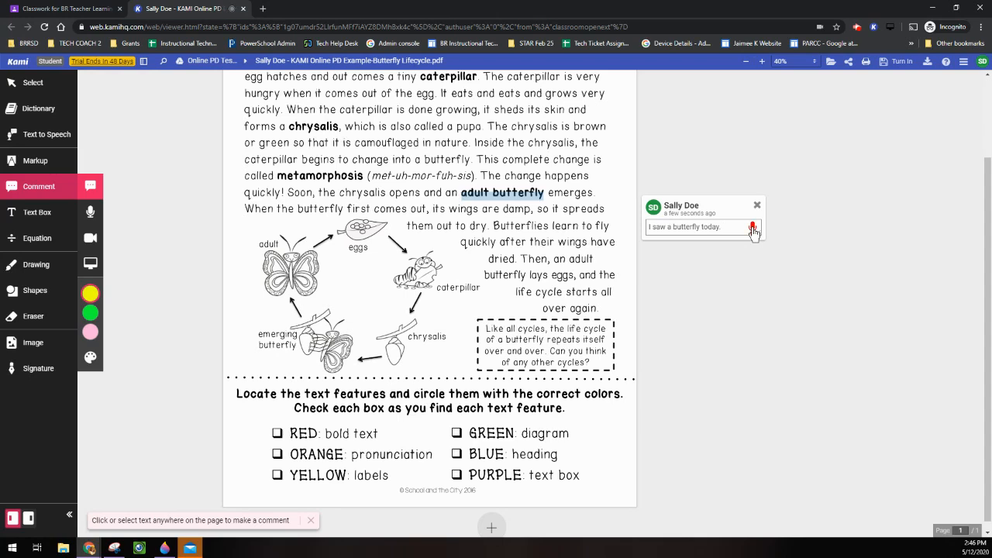
text(once)
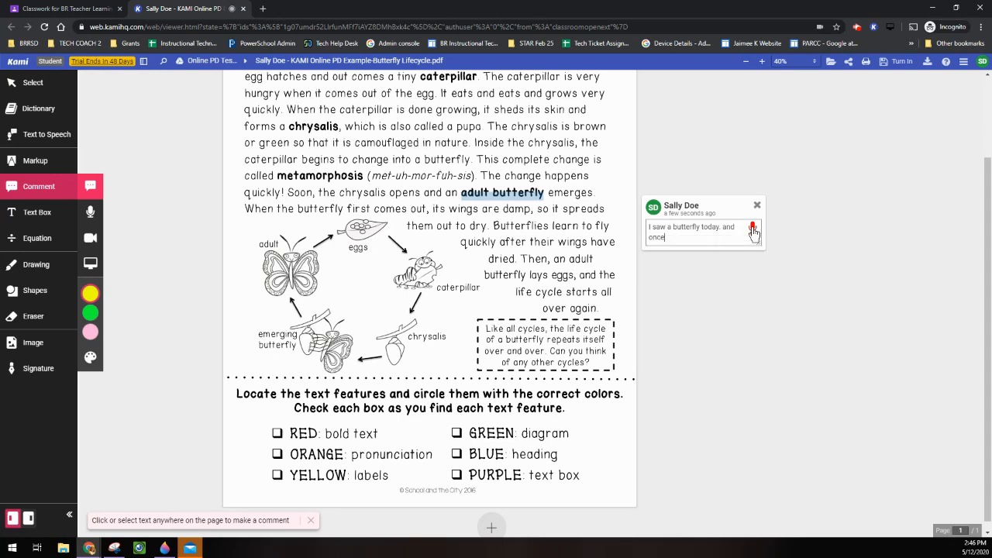
text( they have that installed an)
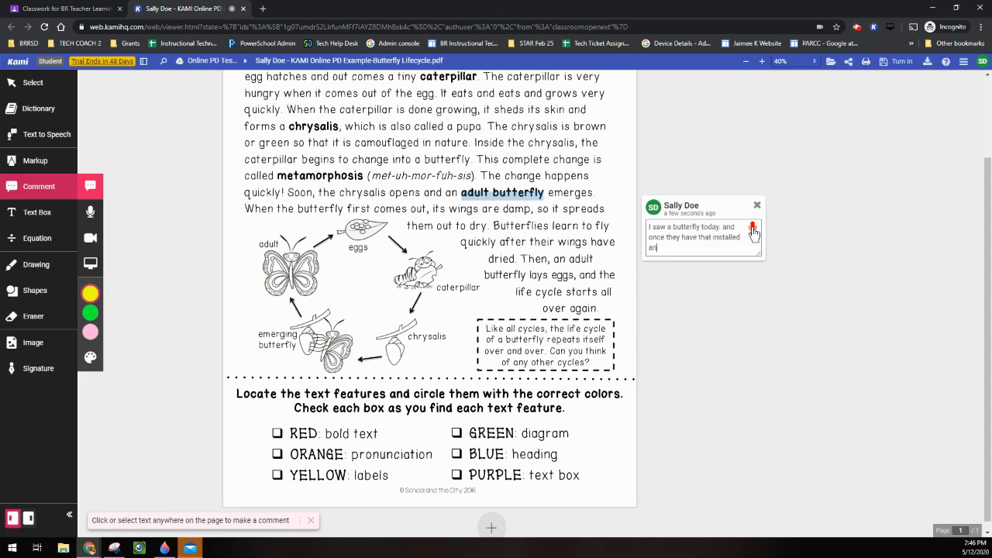
text(d allowed it will begin to type whatever they)
key(BackSpace)
key(BackSpace)
key(BackSpace)
text(until they click that microphone again)
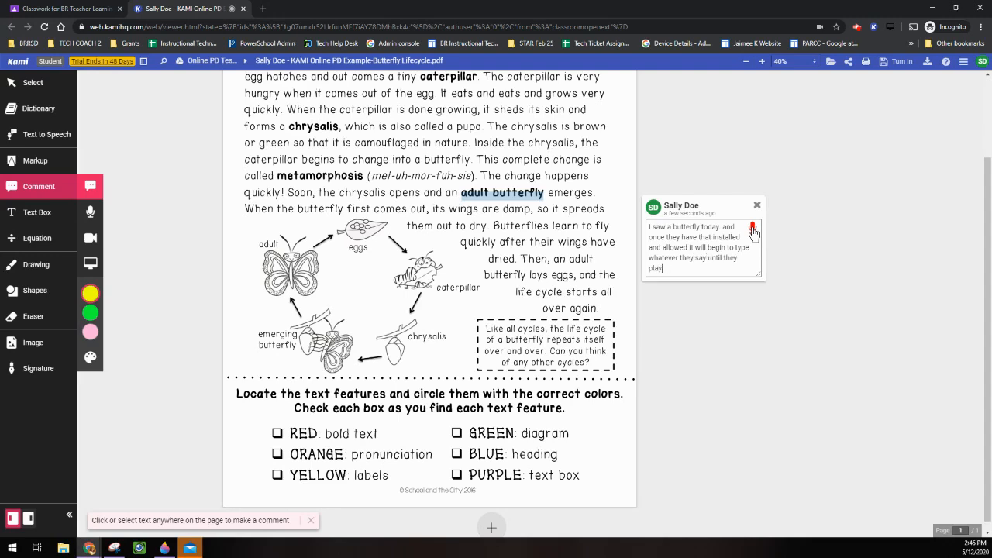
click(753, 229)
Record a roughly 9-second voice comment on the word 'have' and play it back.
click(755, 207)
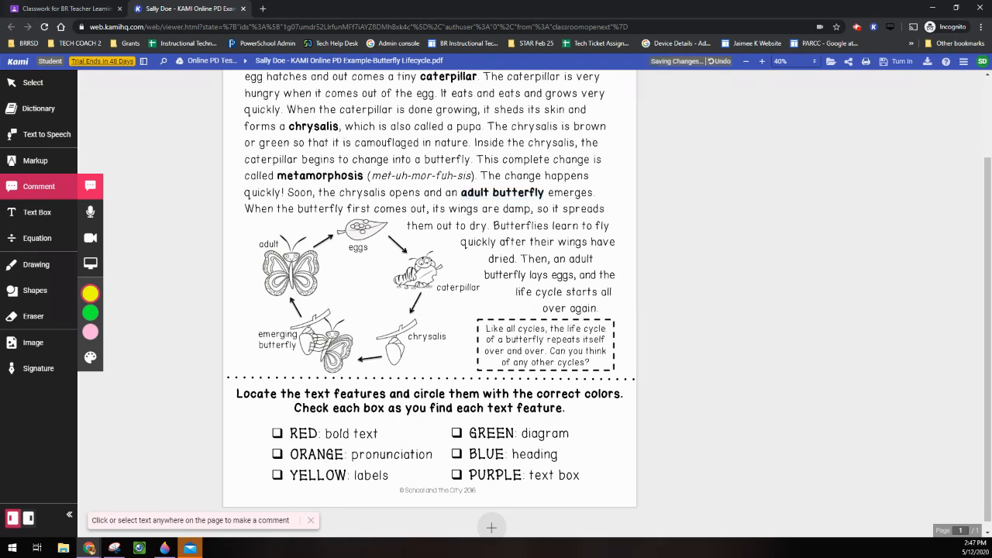
click(91, 218)
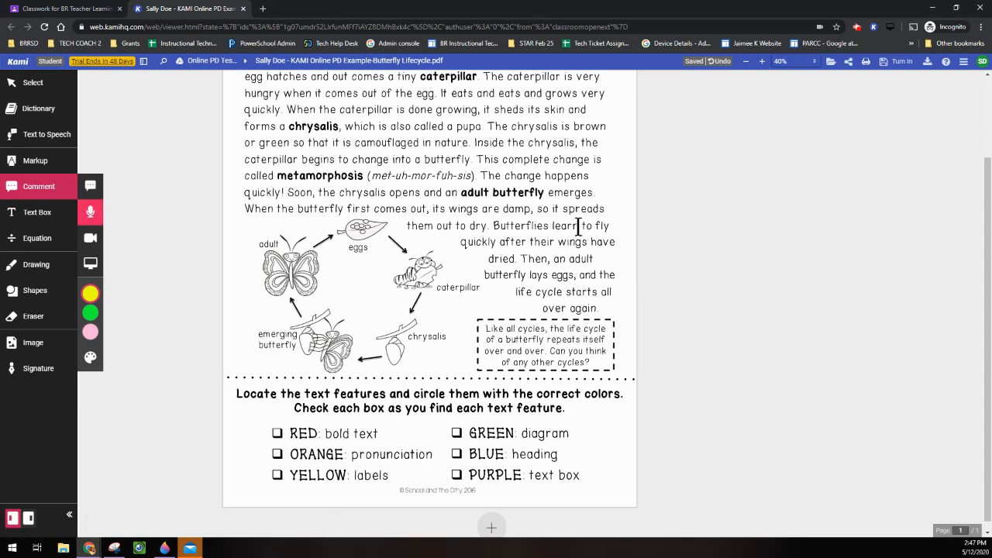
drag(591, 242, 617, 241)
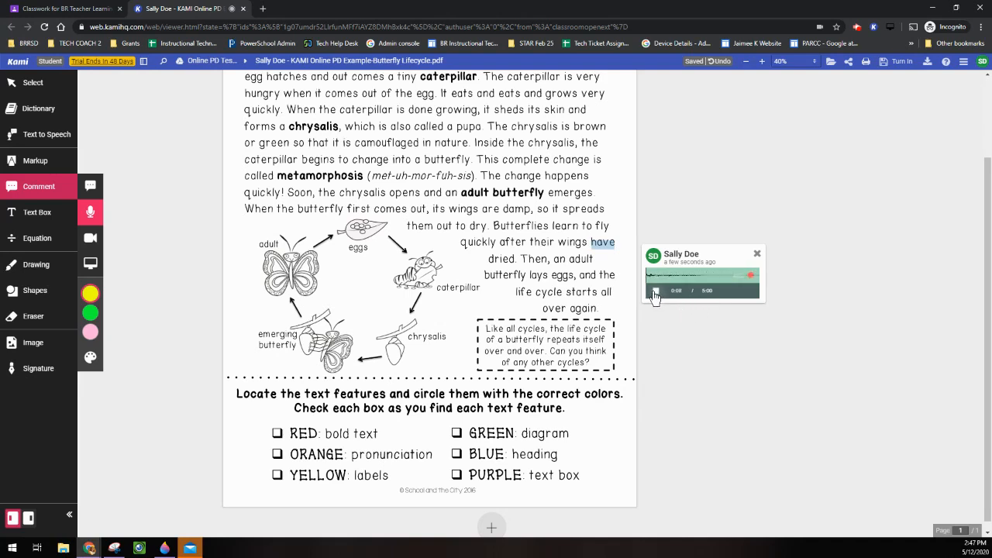
click(656, 292)
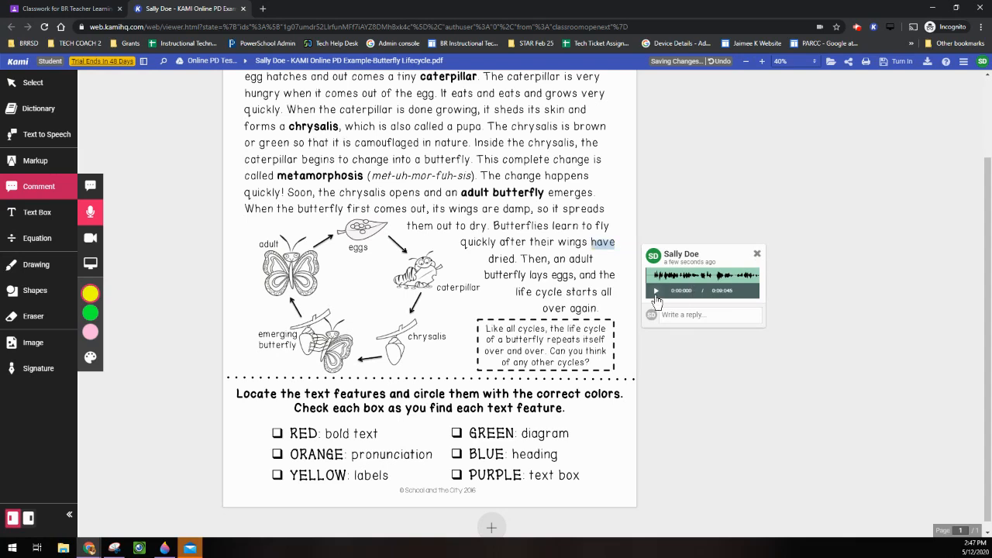
click(654, 290)
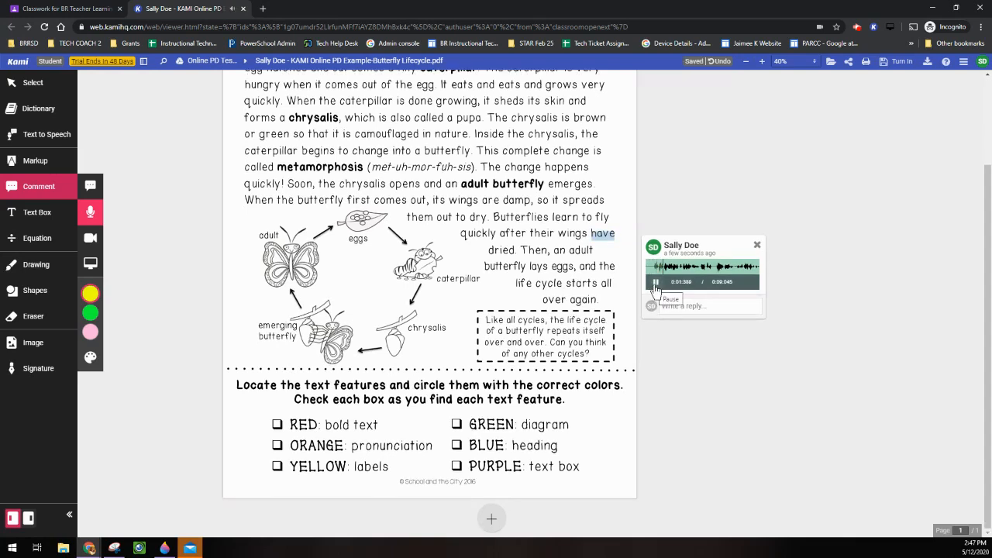
click(91, 246)
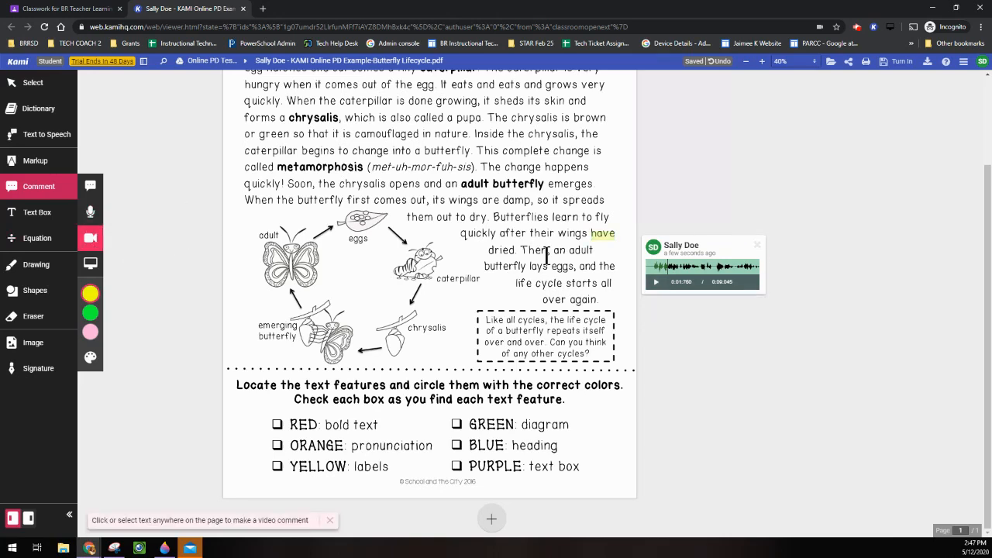
Record a short webcam video comment on 'adult butterfly', save it, and play it back.
drag(461, 184, 549, 185)
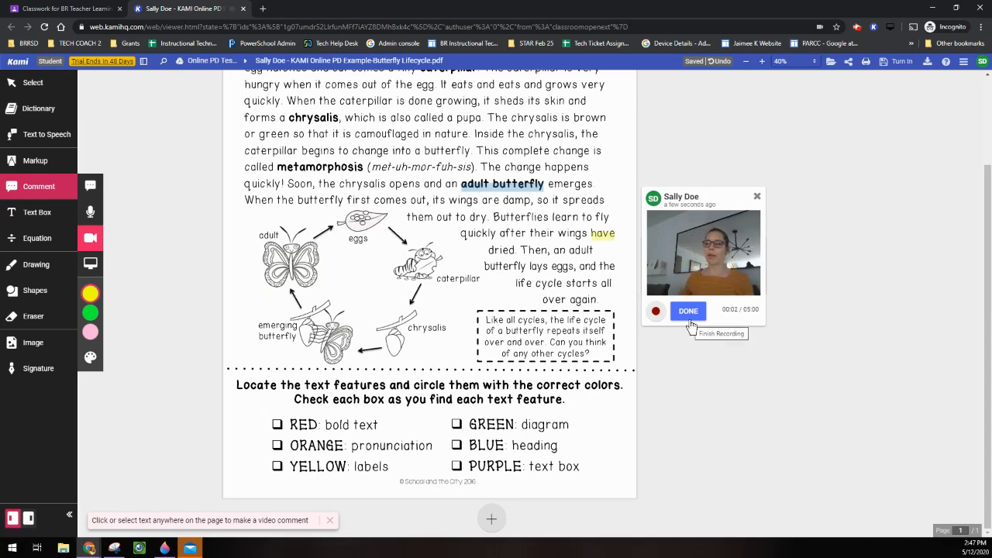
click(651, 318)
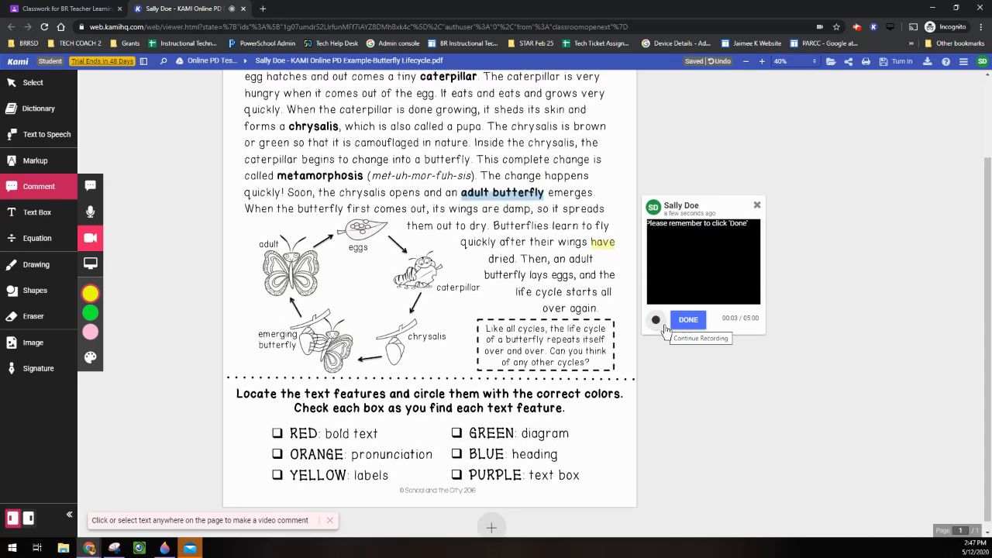
click(680, 320)
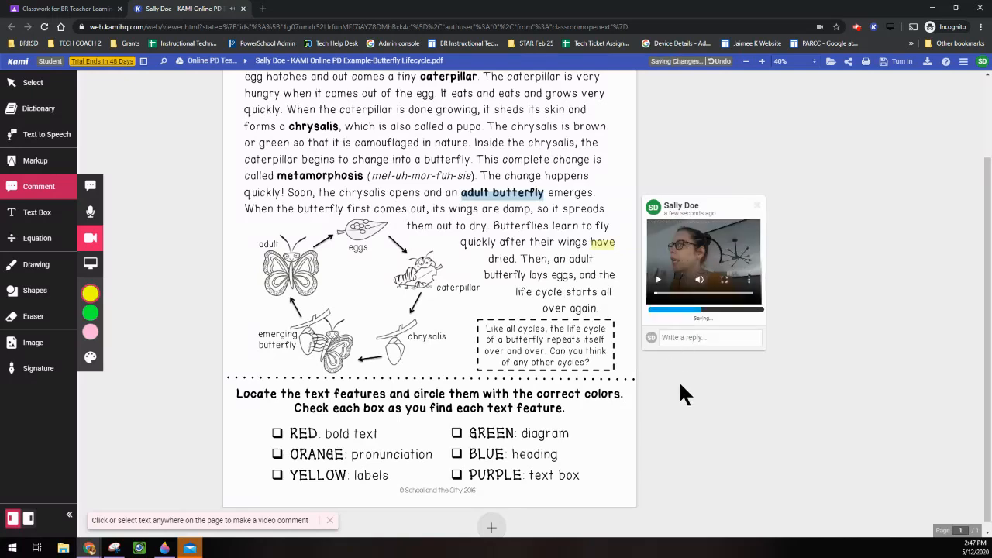
click(658, 279)
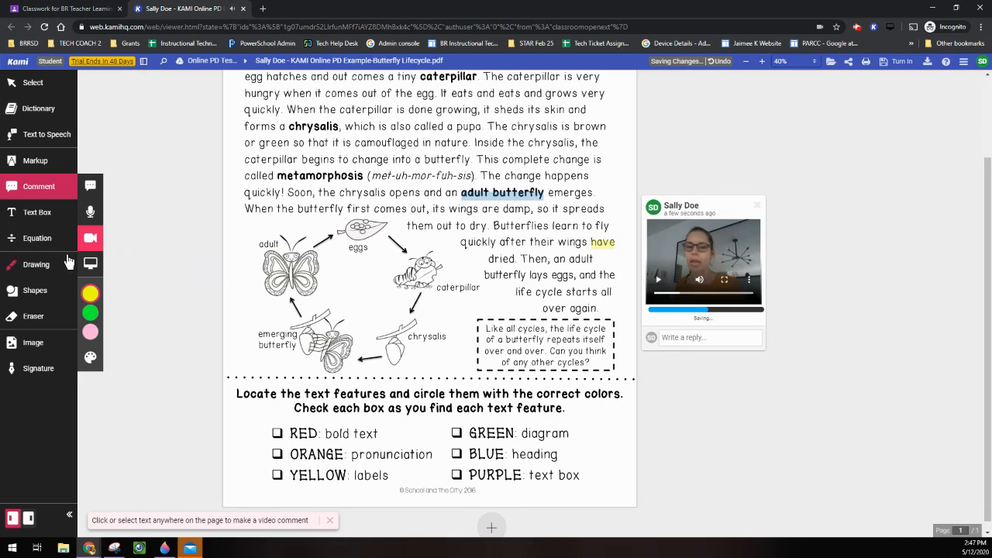
click(42, 214)
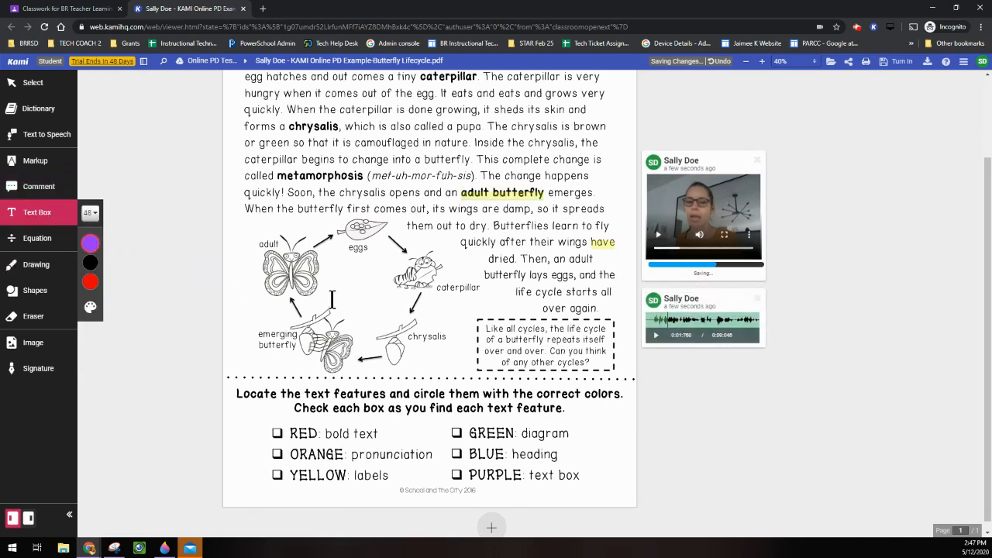
Add a size-36 text box reading 'lifecycle' in the centre of the diagram.
click(90, 213)
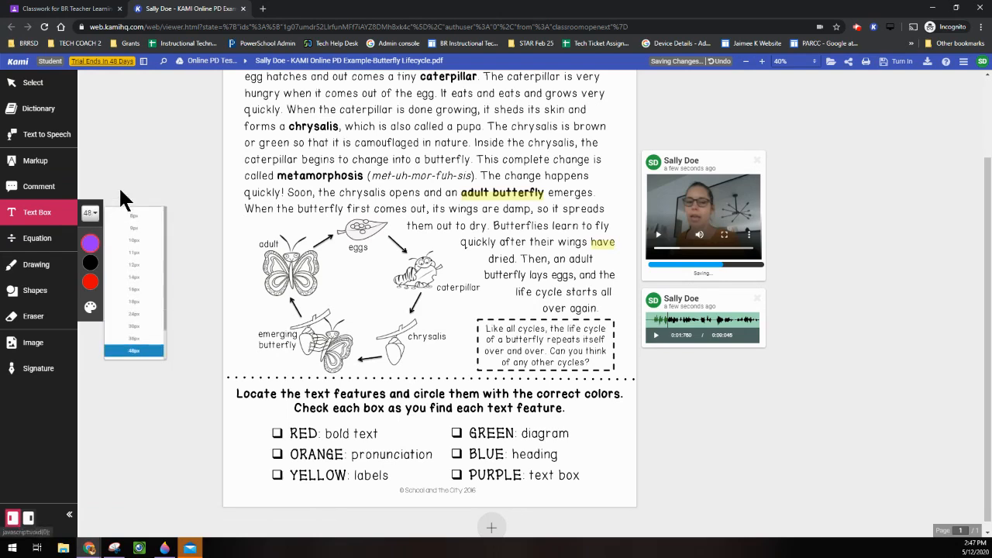
click(136, 340)
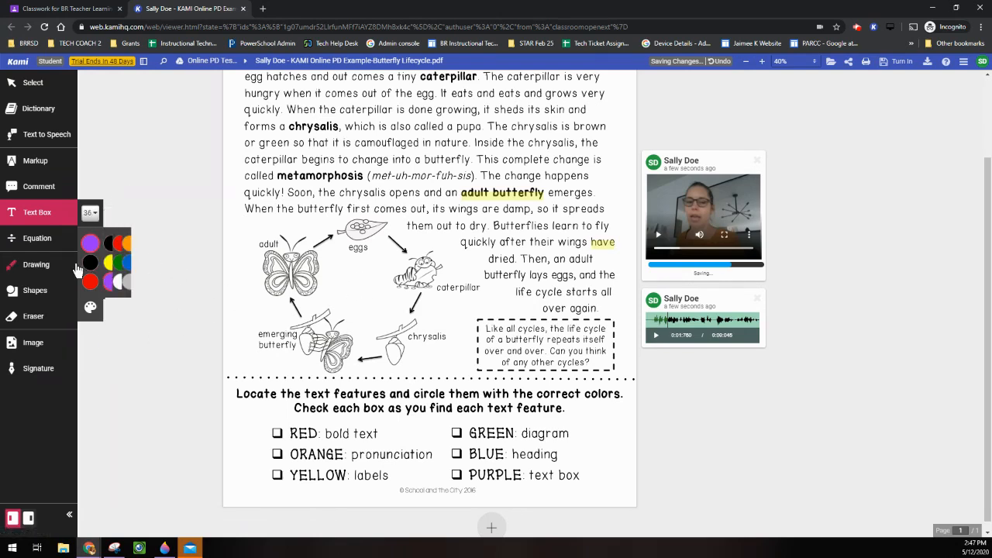
click(331, 283)
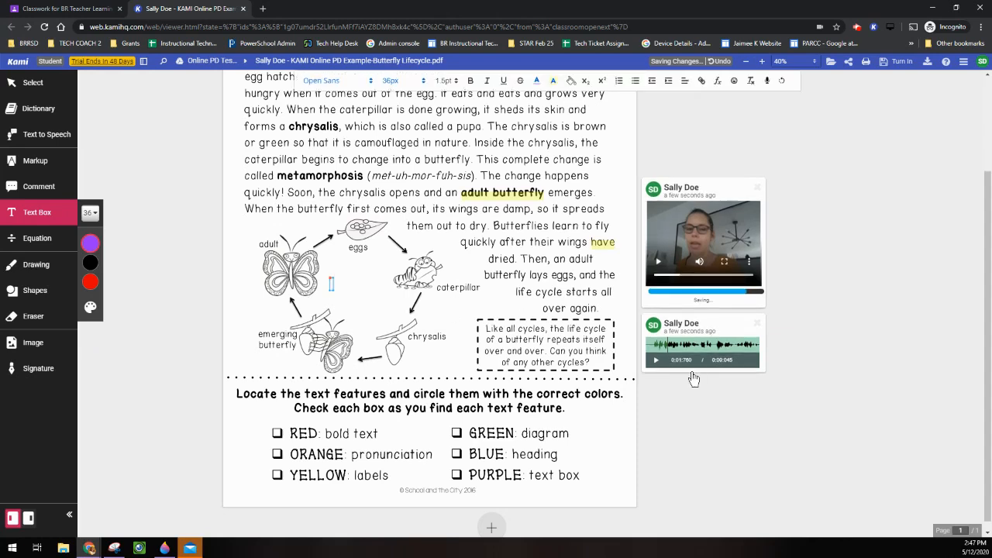
text(lifecycl)
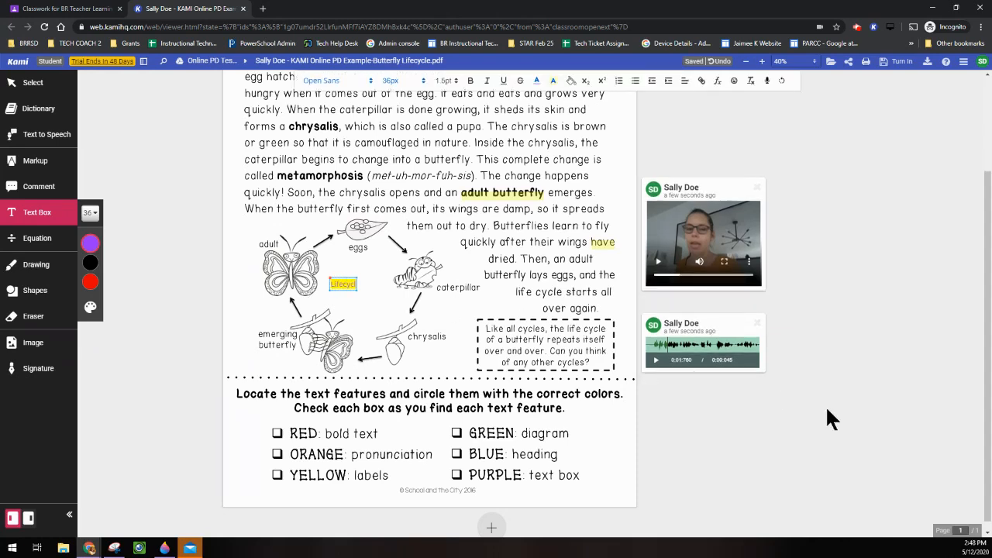
text(e)
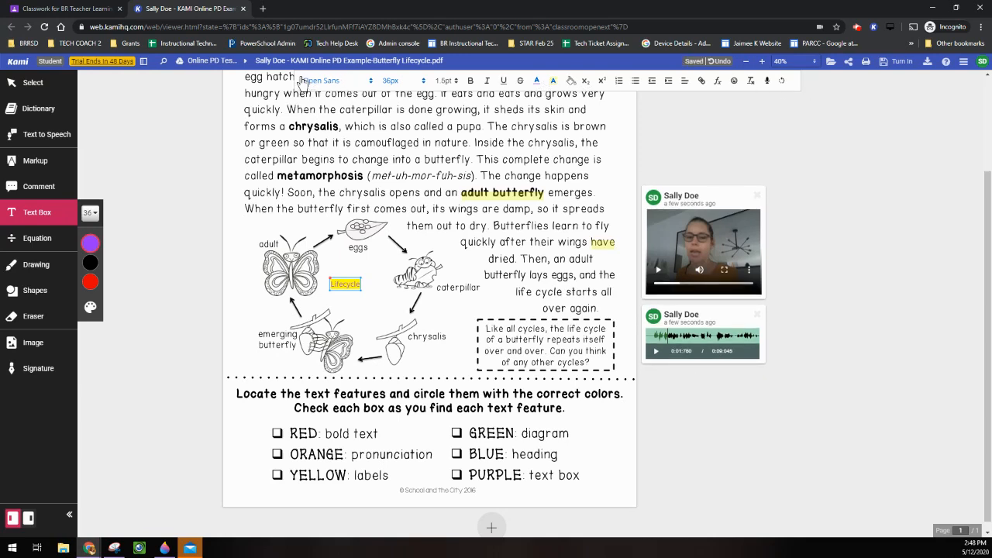
Restyle the 'Lifecycle' text to the Oswald font at 72px.
double_click(349, 284)
click(340, 82)
click(323, 226)
click(399, 81)
click(411, 264)
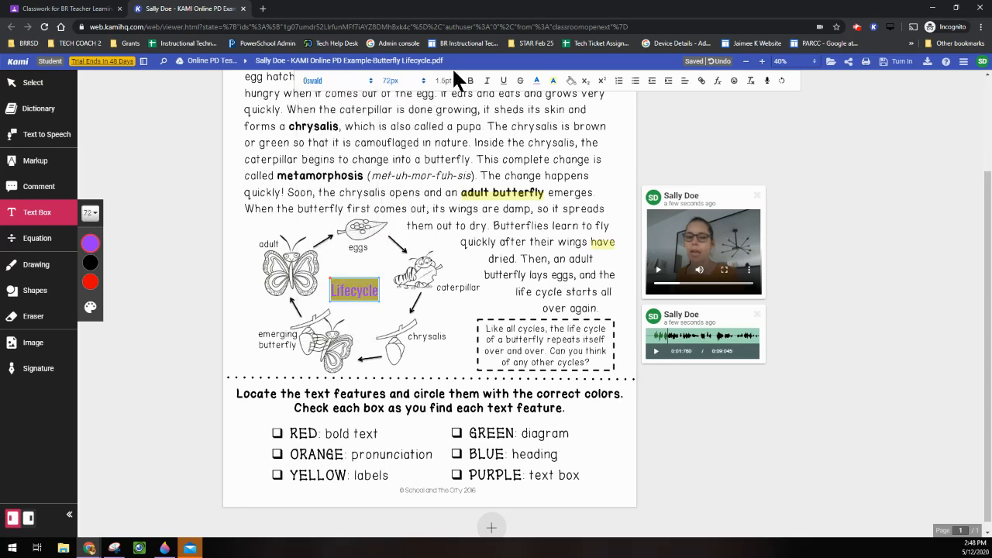
click(537, 82)
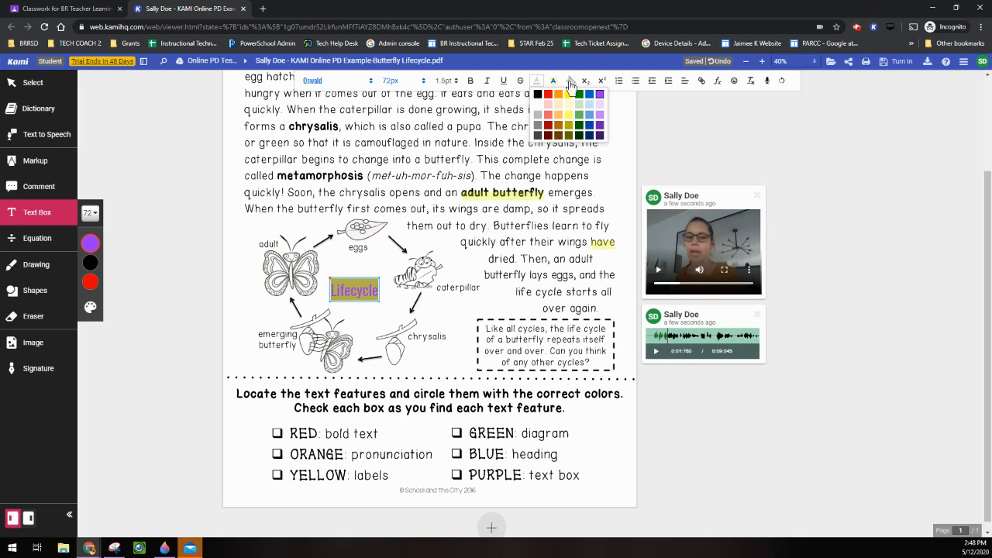
click(703, 85)
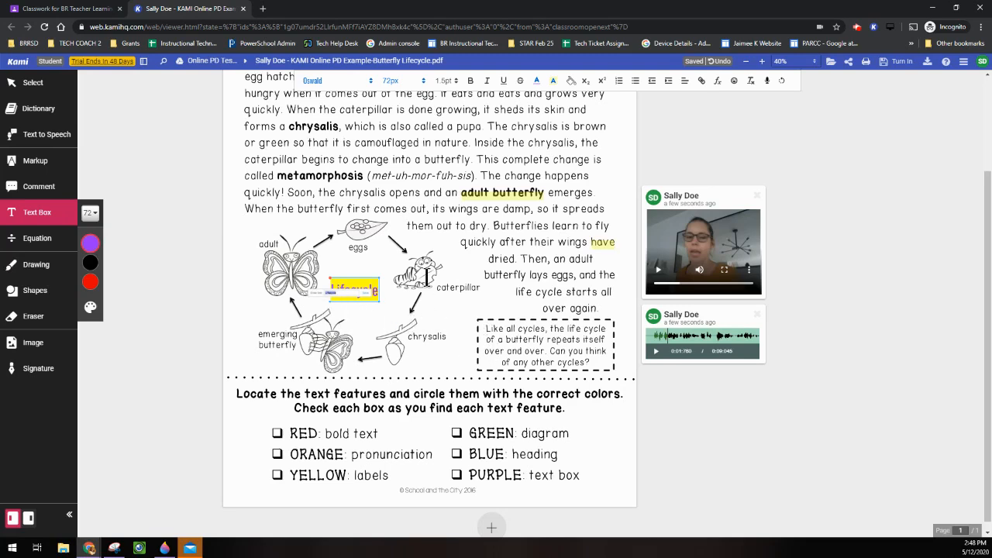
click(24, 245)
scroll(400, 482, down, 1)
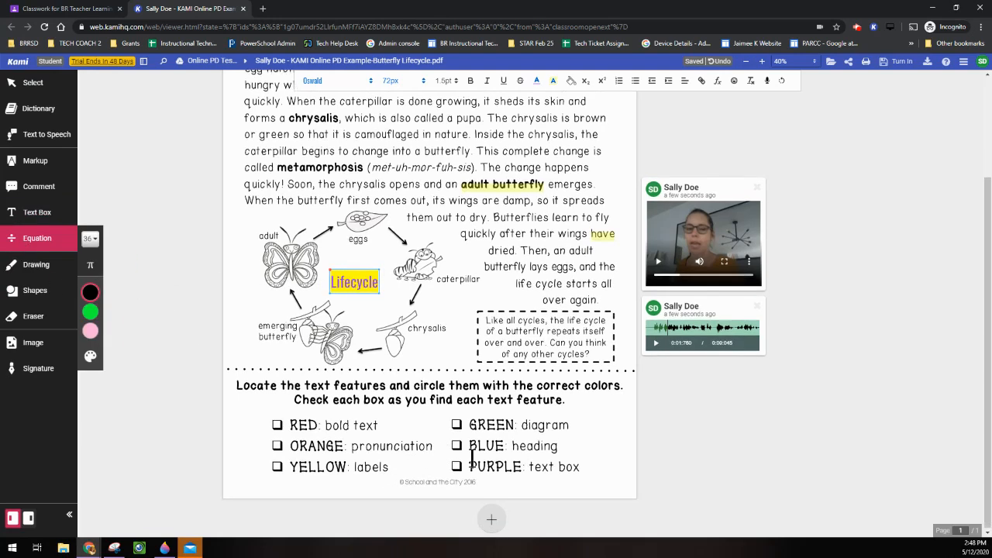
Add a new blank grid page to the document.
click(488, 521)
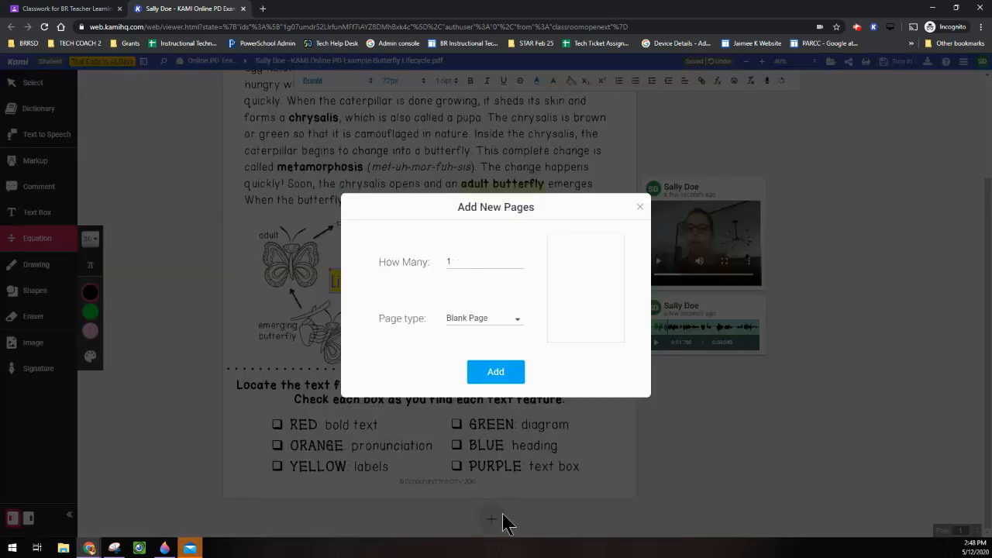
click(471, 320)
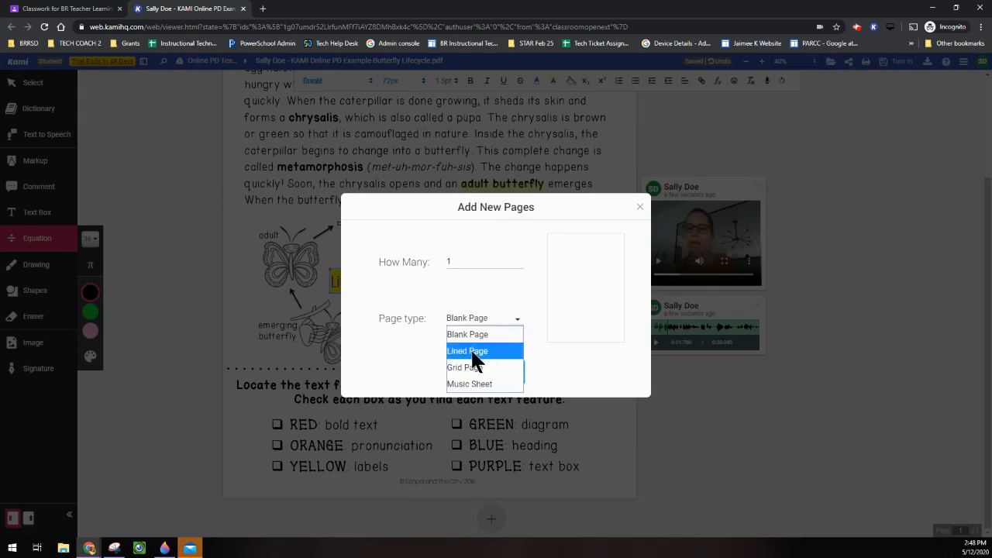
click(470, 348)
click(471, 318)
click(482, 368)
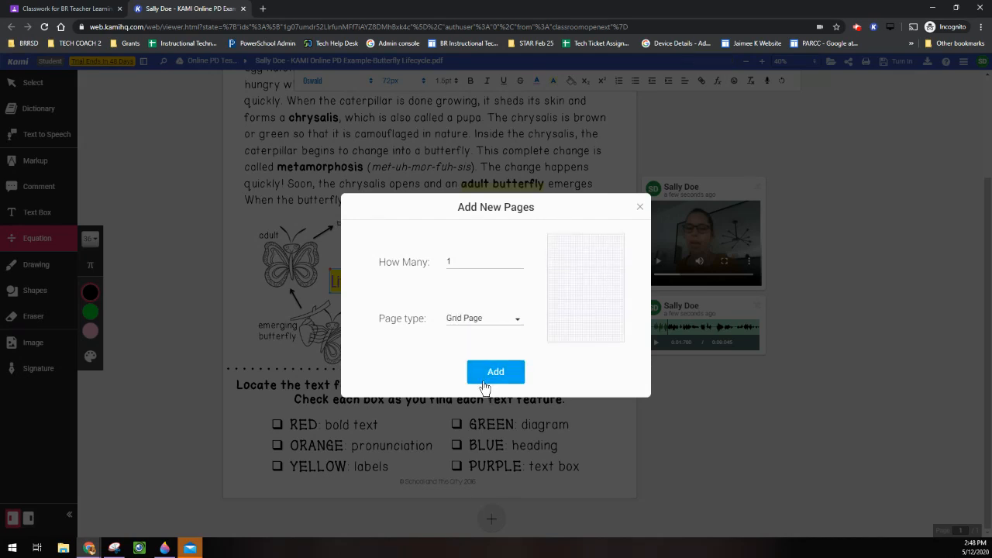
click(483, 322)
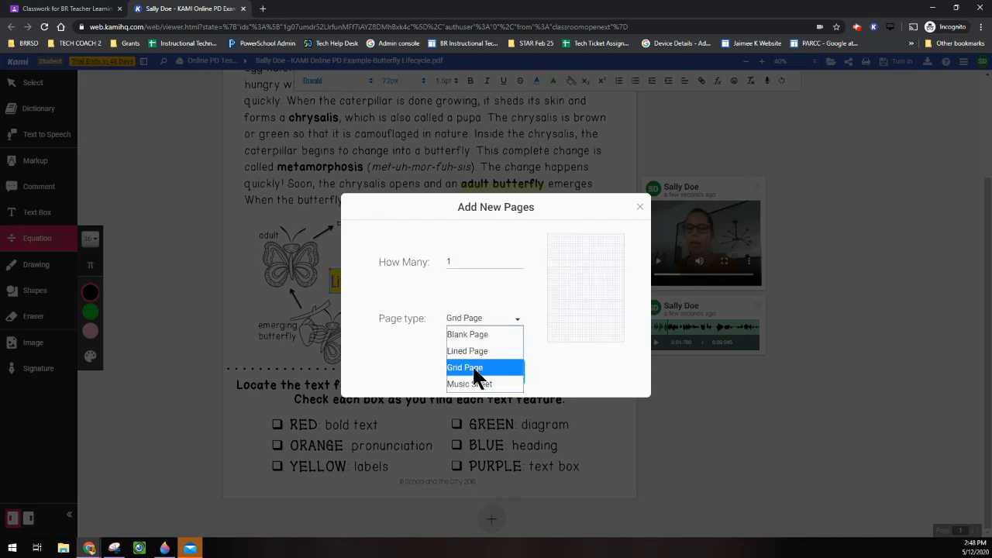
click(473, 365)
click(487, 375)
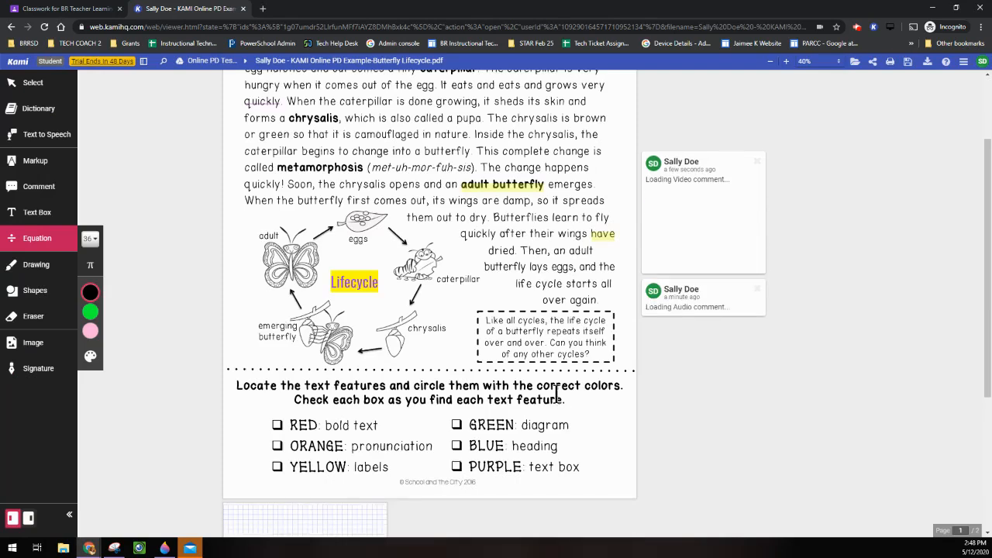
Scroll to the new grid page and zoom in four levels.
scroll(556, 396, down, 3)
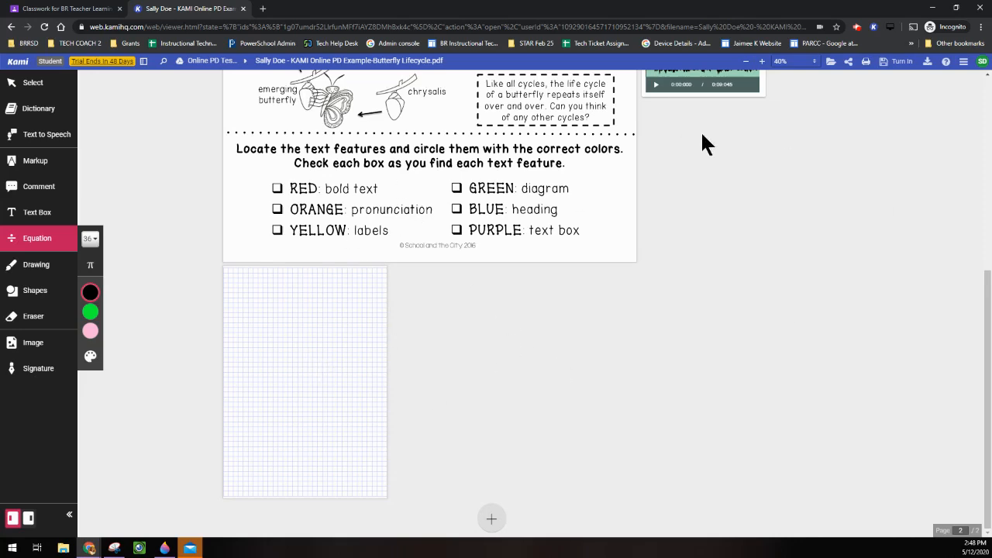
click(762, 61)
click(762, 62)
click(762, 61)
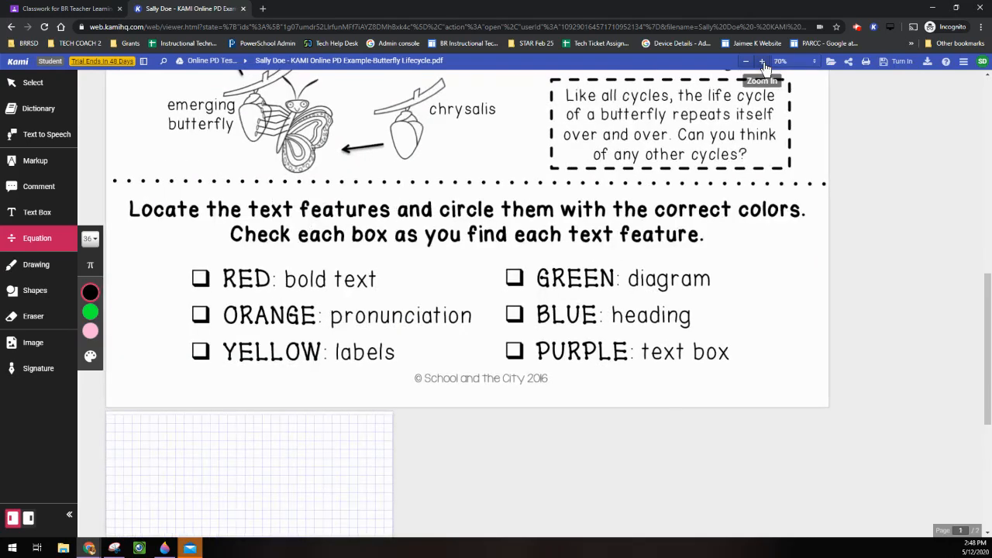
click(762, 61)
scroll(455, 367, down, 10)
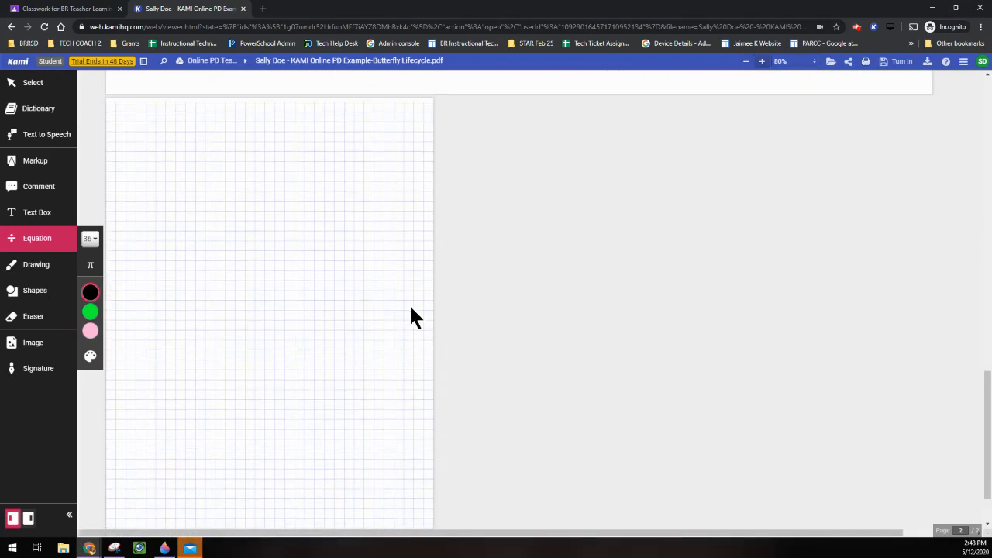
scroll(410, 310, up, 1)
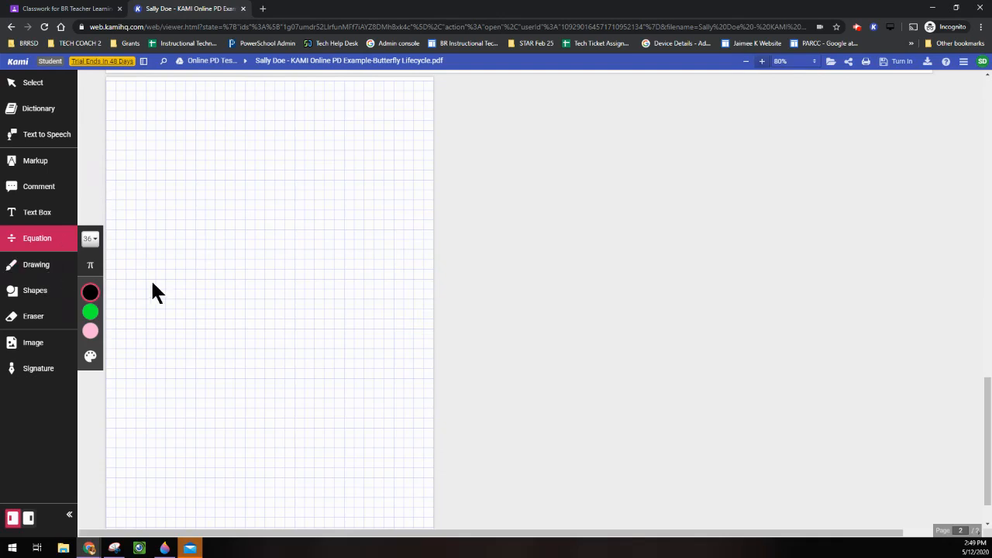
Write a larger red equation 'x/5 + 7 =' near the top left of the grid page.
click(91, 240)
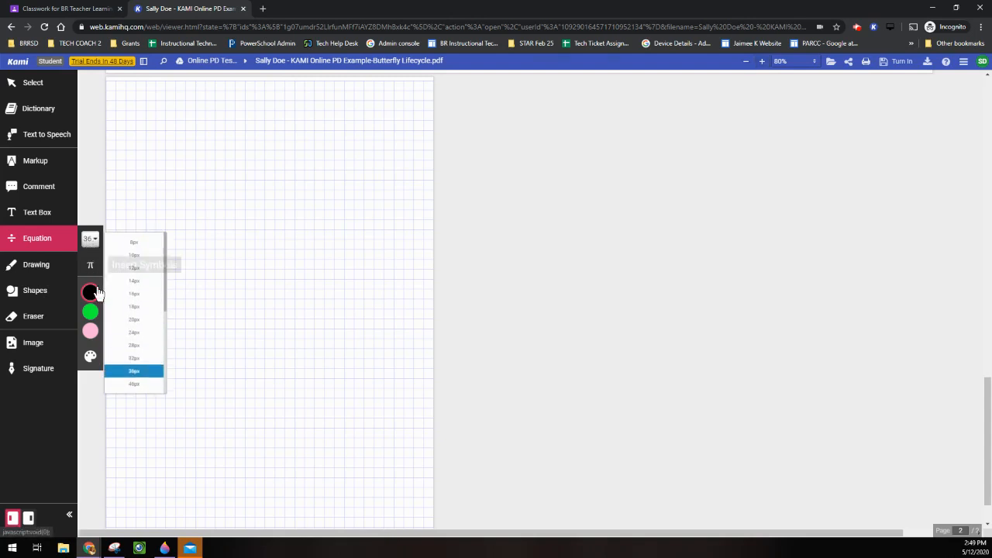
click(135, 384)
mouse_move(92, 332)
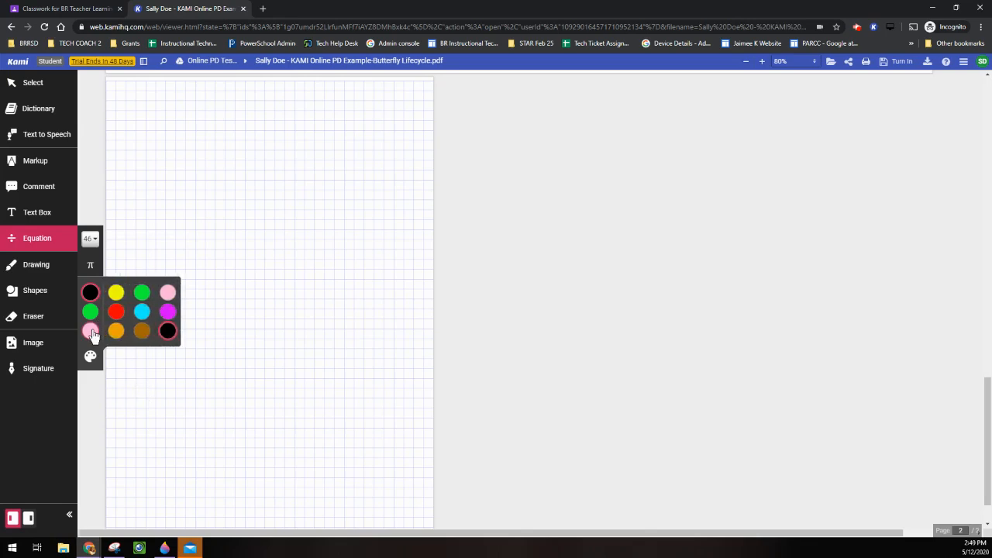
click(116, 312)
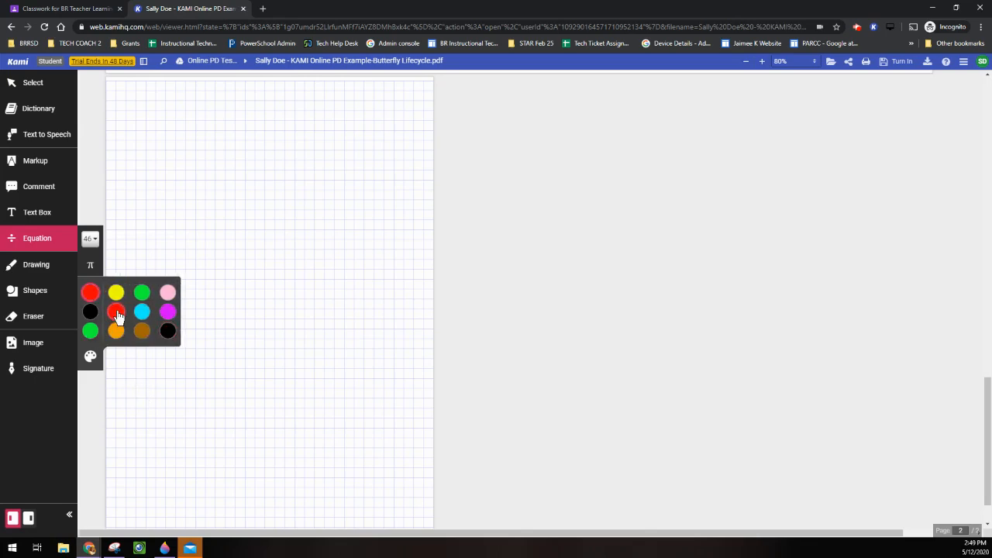
click(158, 126)
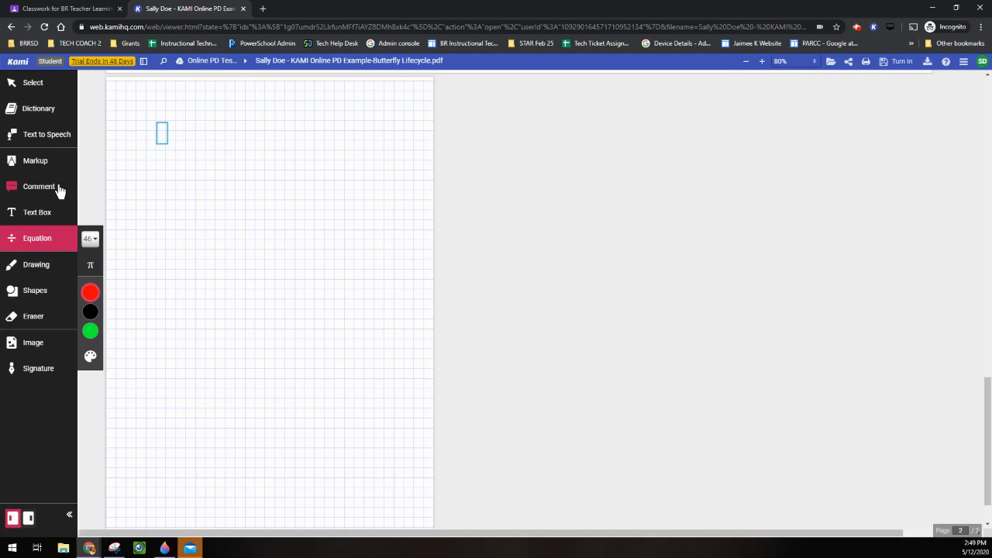
text(x/5)
text(+)
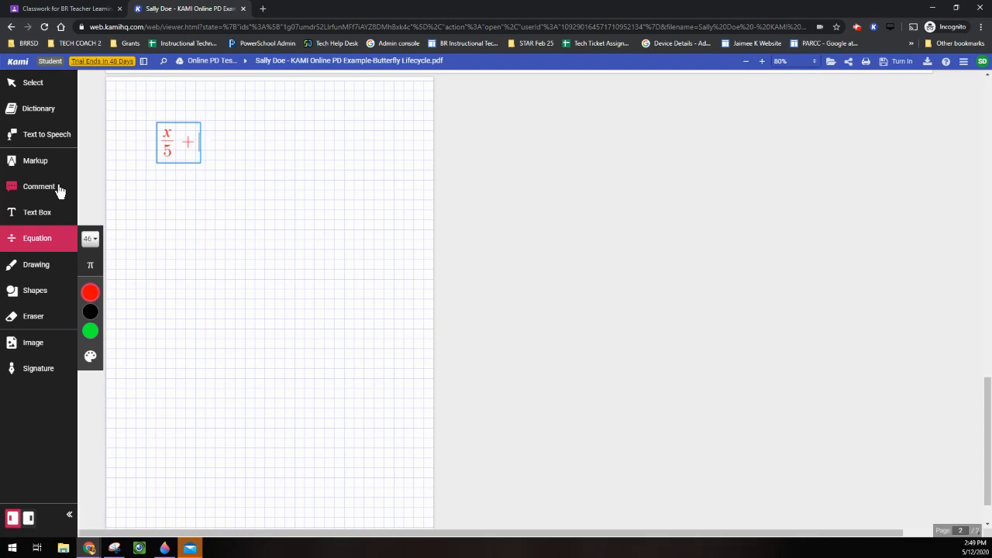
text(7+)
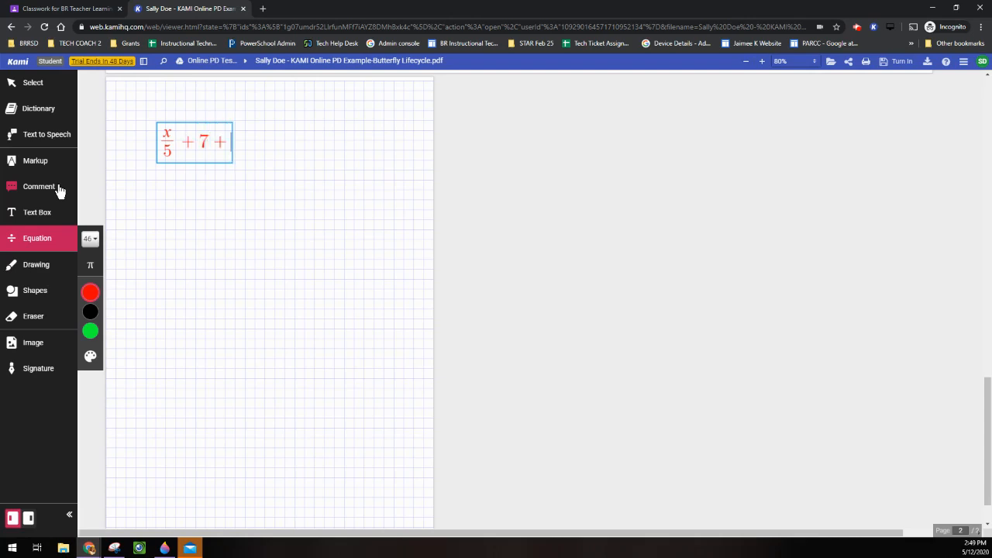
text(=)
key(BackSpace)
key(BackSpace)
text(=)
click(243, 190)
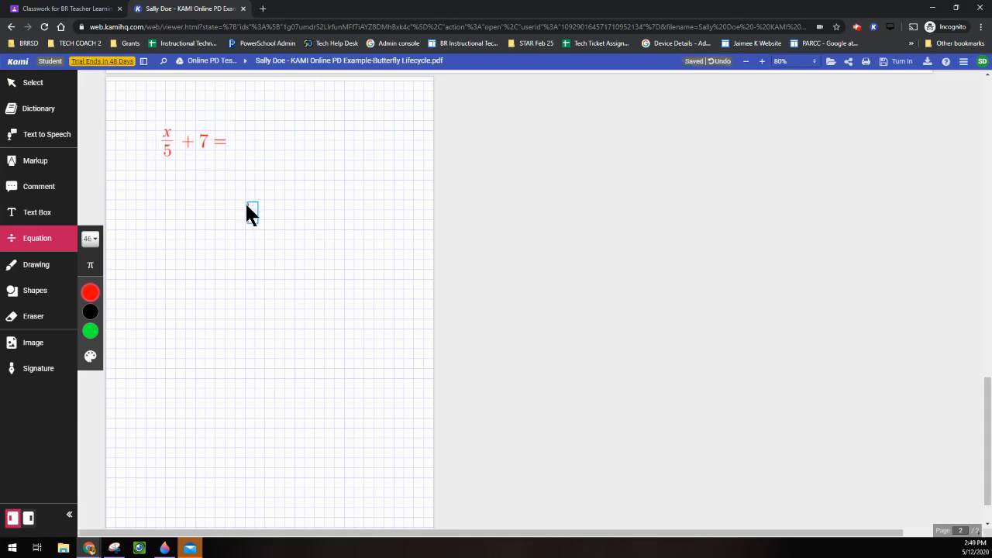
text(C)
Search the math symbols for 'subsc' and reopen the red C equation for editing.
click(91, 267)
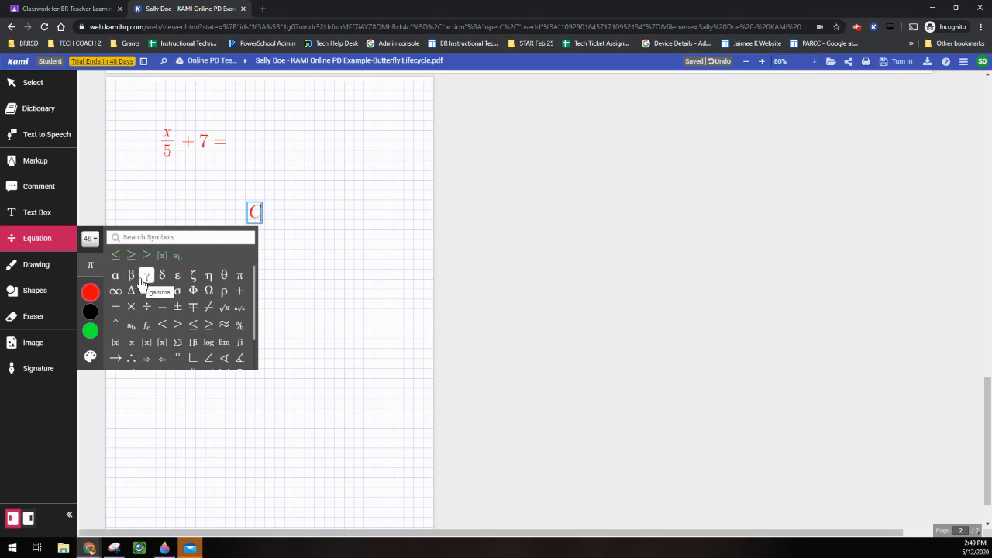
click(176, 238)
text(subsc)
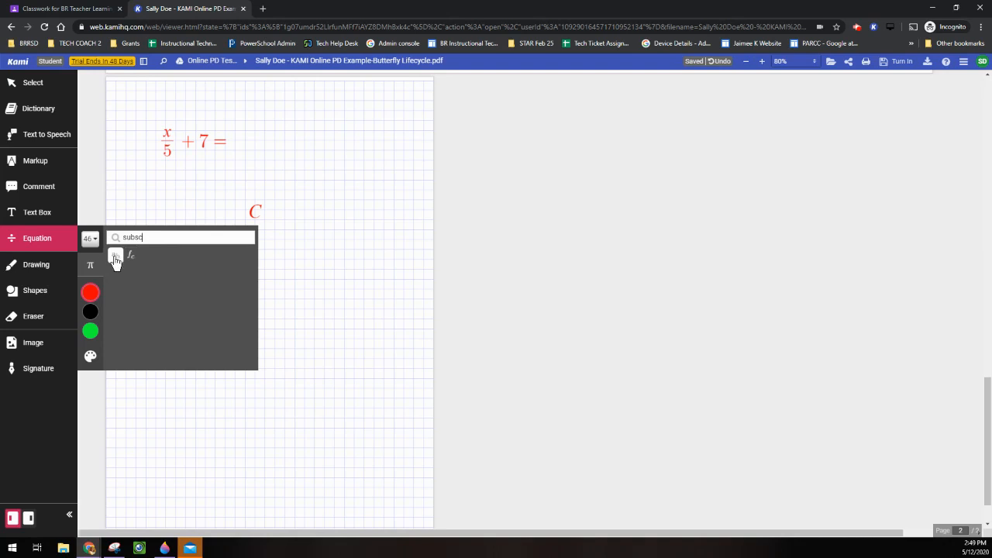
click(259, 214)
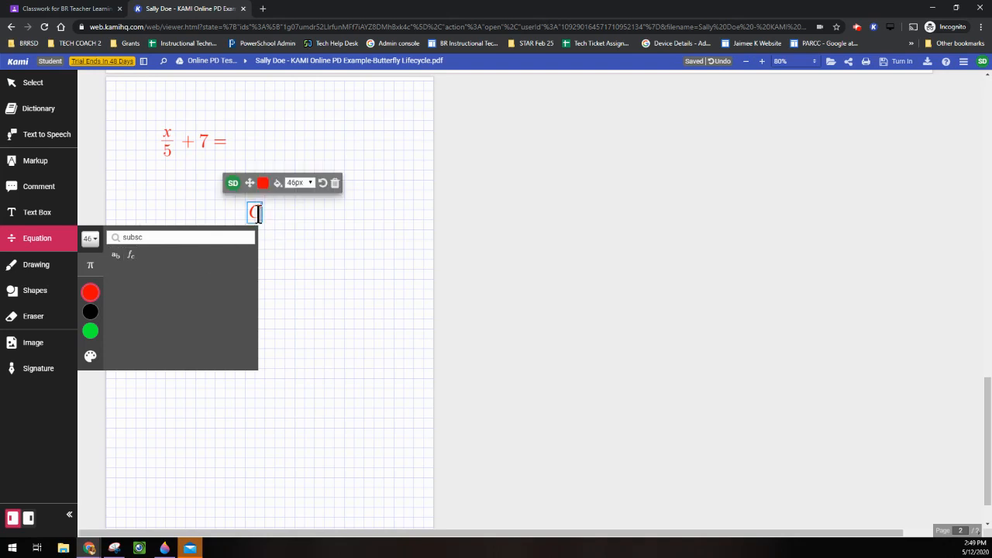
click(254, 221)
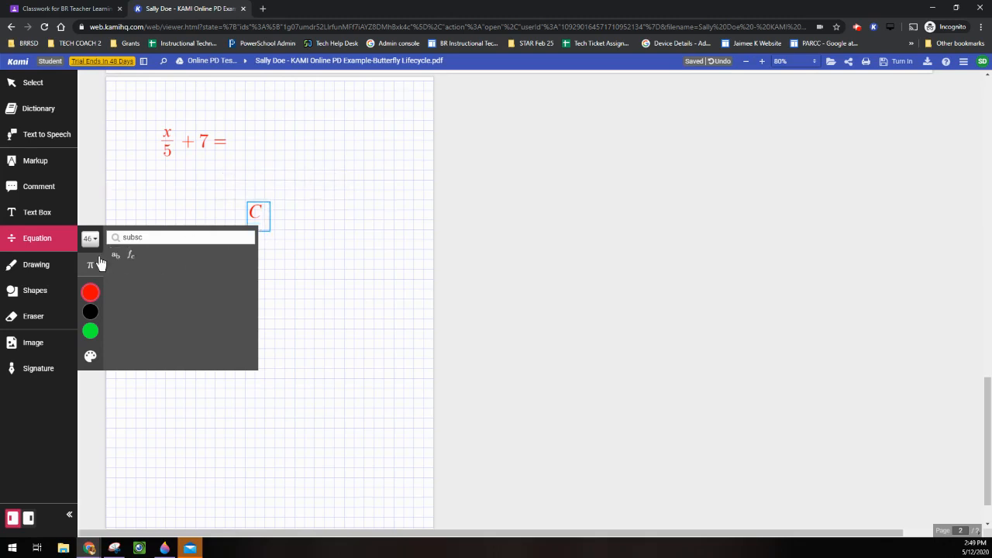
Complete the formula as C₂H₈ with subscripts 2 and 8.
text(_2)
text(H)
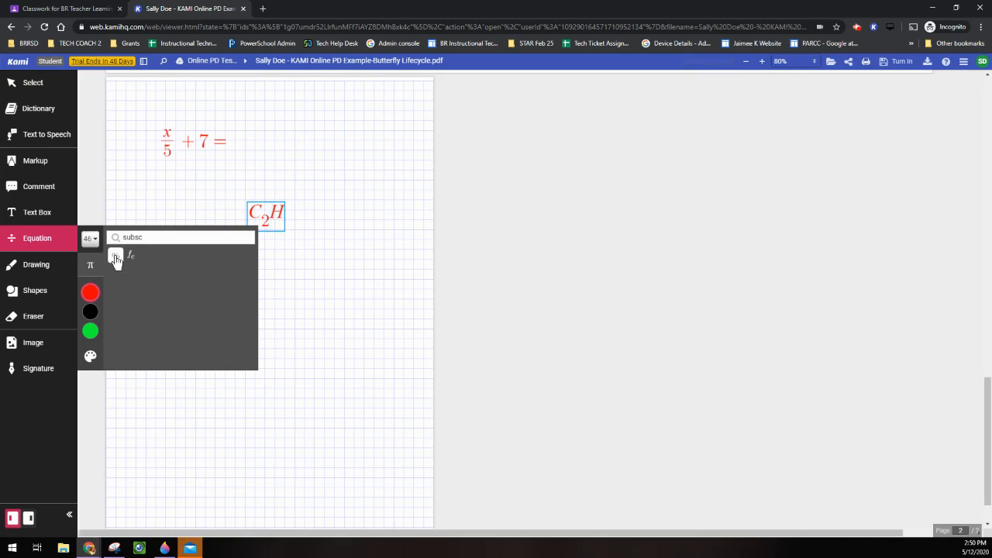
click(110, 259)
text(8)
click(111, 243)
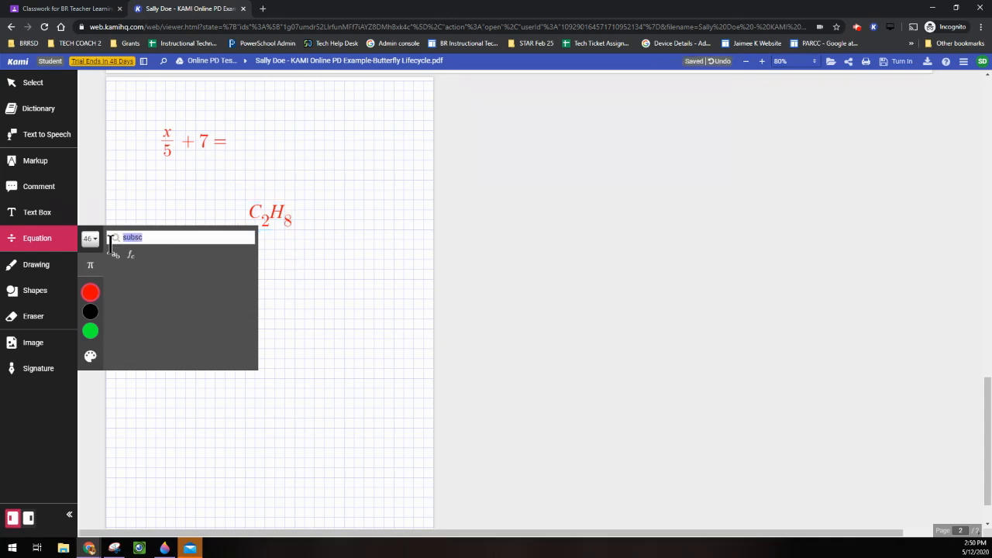
key(BackSpace)
scroll(217, 310, down, 3)
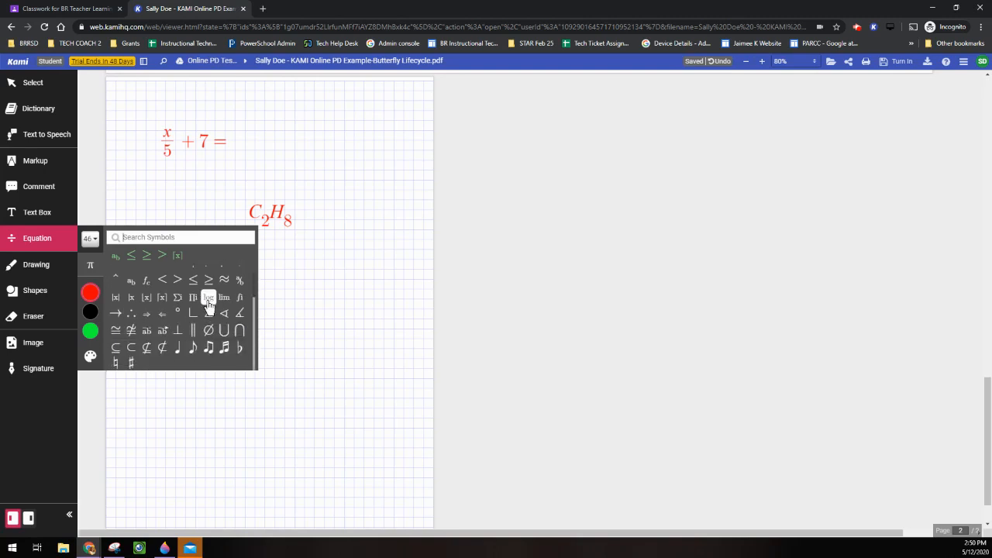
scroll(244, 330, up, 1)
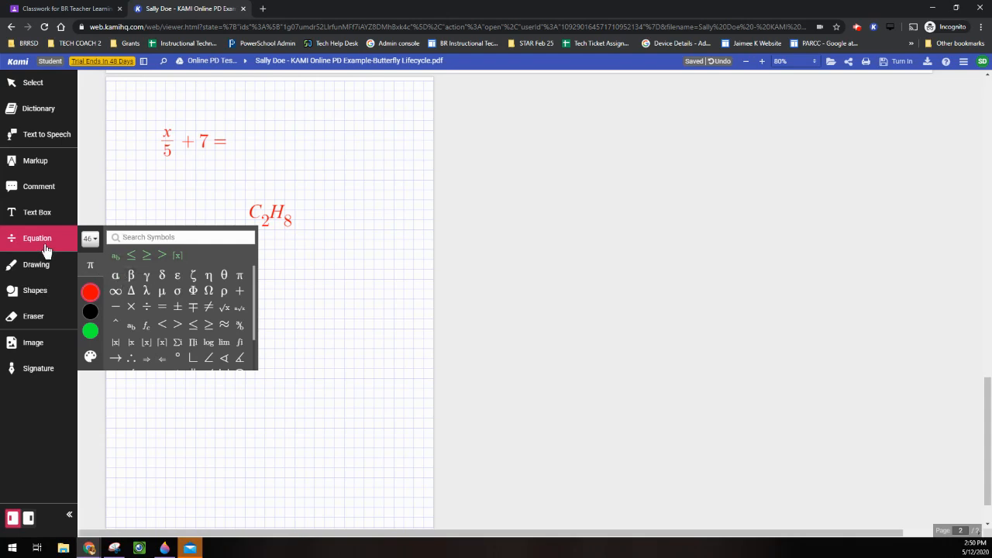
click(37, 265)
Draw a thick orange squiggle, a fainter semi-transparent orange one, and a thin red diagonal line.
click(90, 265)
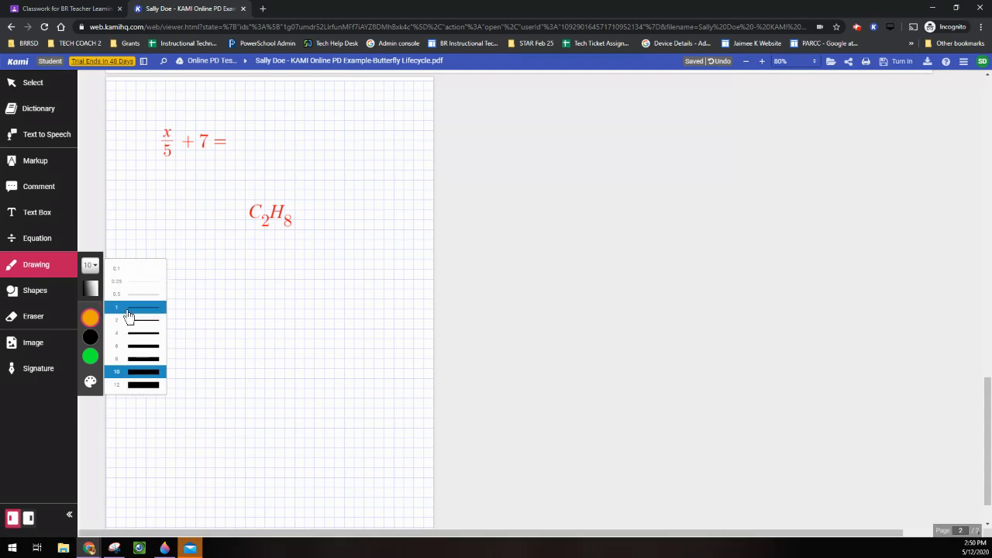
mouse_move(201, 295)
mouse_down()
mouse_move(220, 288)
mouse_move(327, 377)
mouse_up()
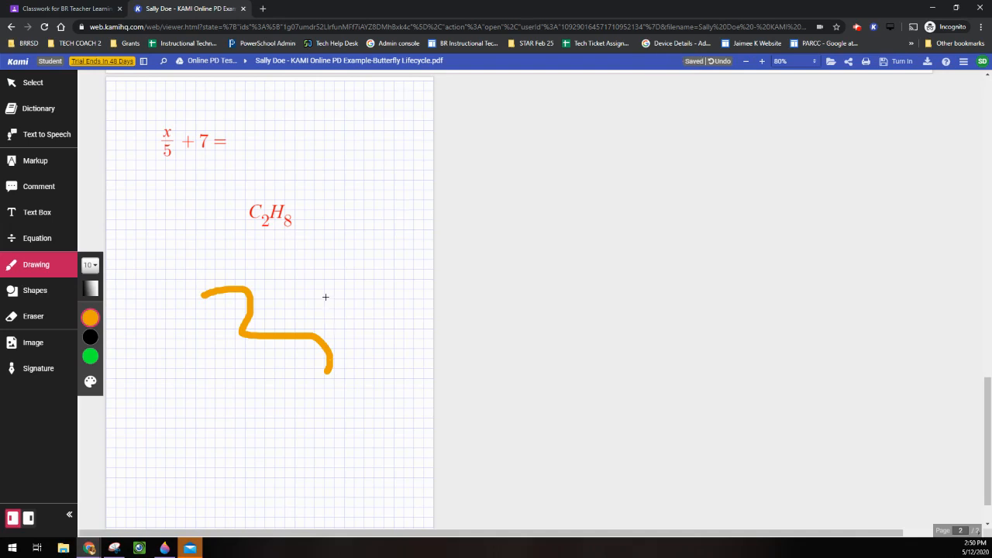
mouse_move(91, 317)
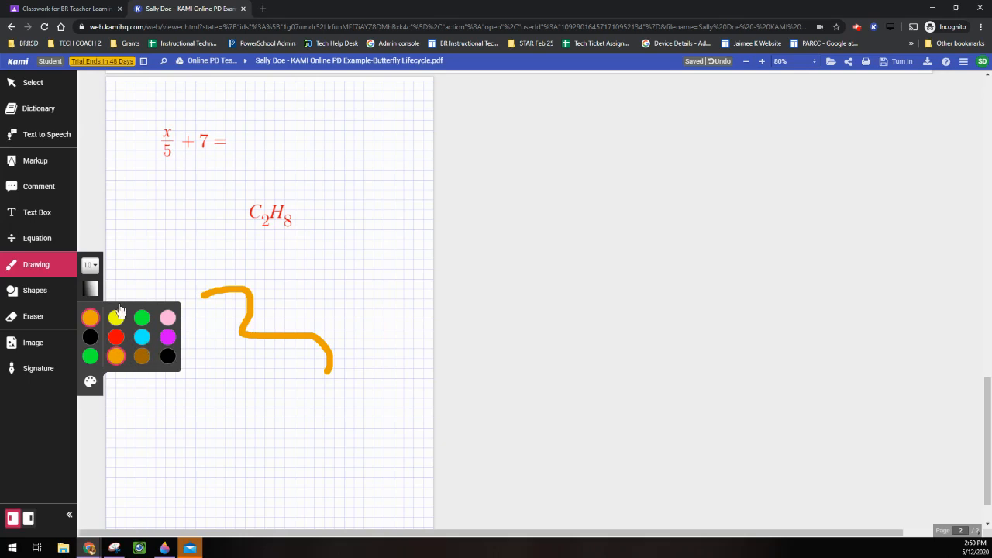
mouse_move(91, 299)
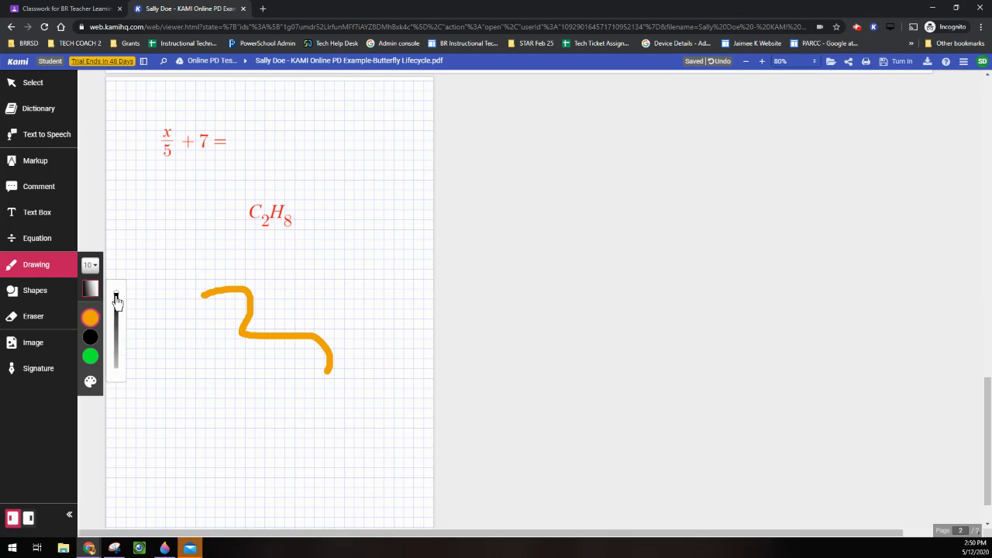
mouse_move(115, 299)
mouse_down()
mouse_move(118, 333)
mouse_move(165, 330)
mouse_move(229, 435)
mouse_up()
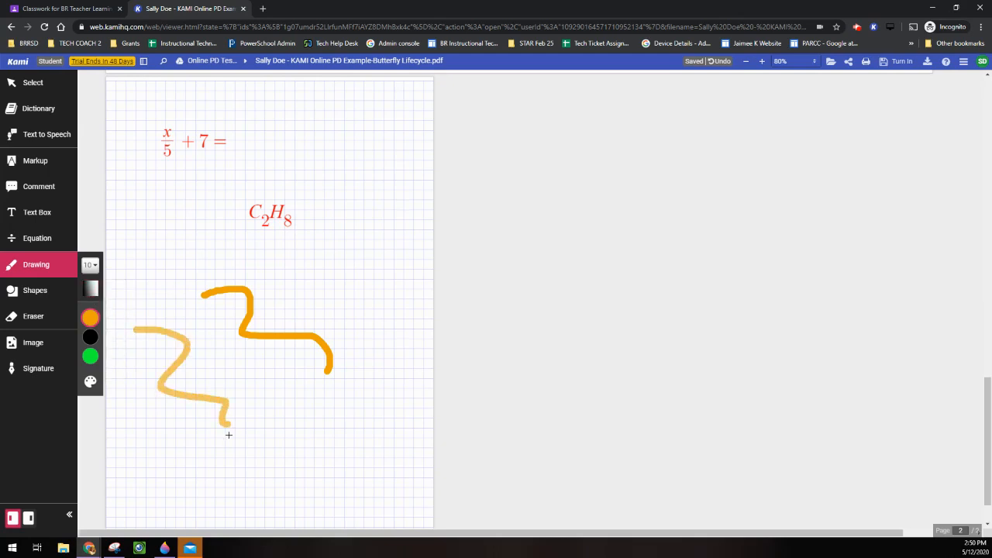
click(42, 299)
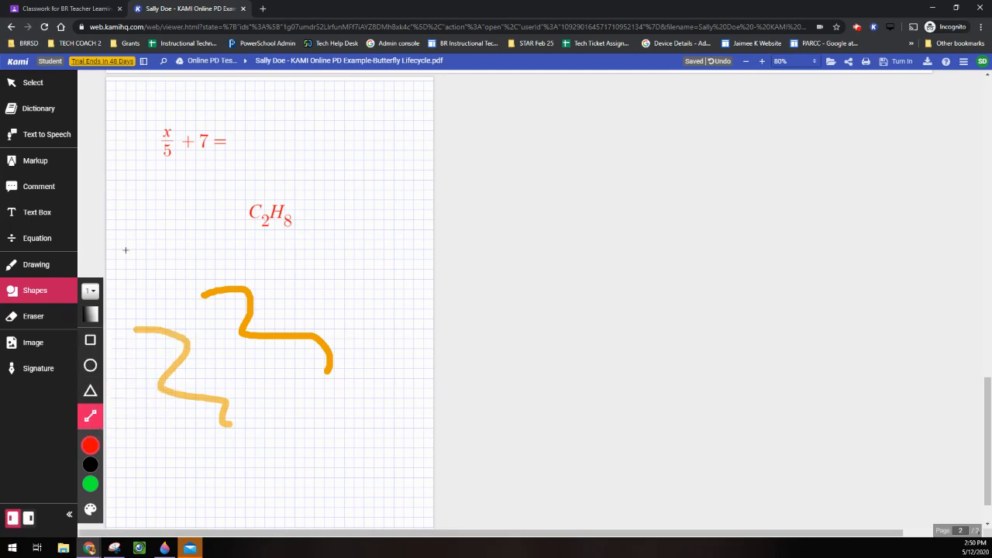
drag(125, 249, 298, 77)
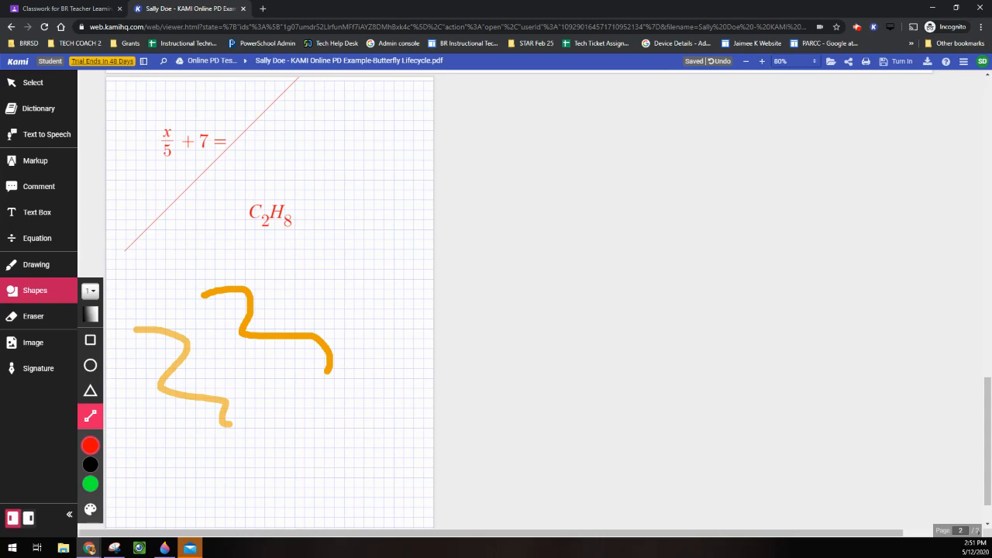
Erase the faint orange squiggle and insert a spaniel photo from a Google 'dog' image search.
click(19, 322)
click(155, 331)
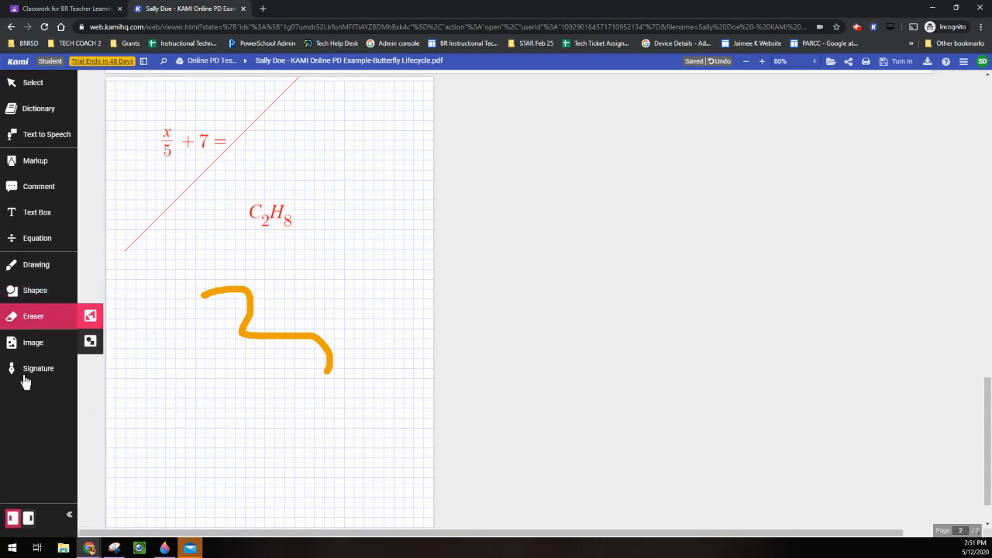
click(31, 348)
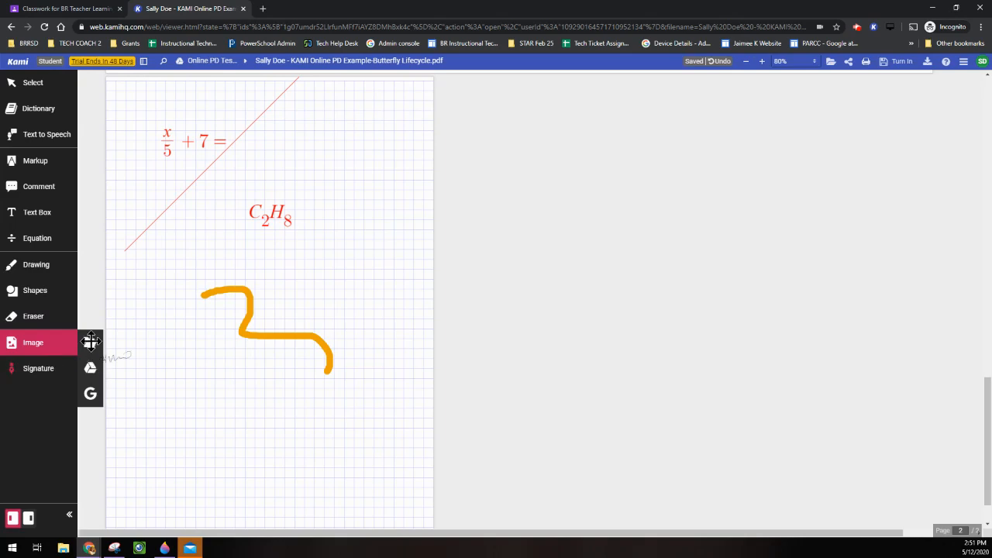
click(90, 394)
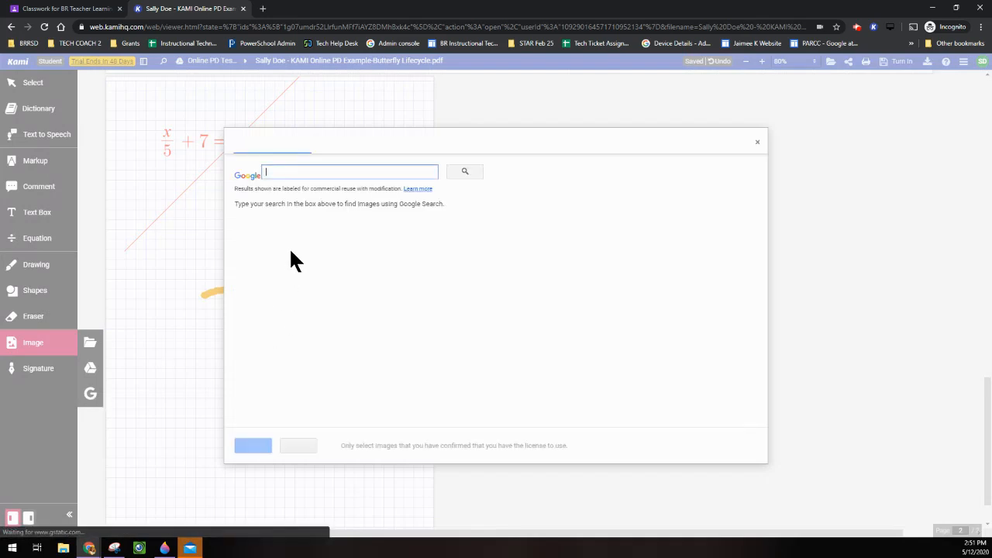
text(d)
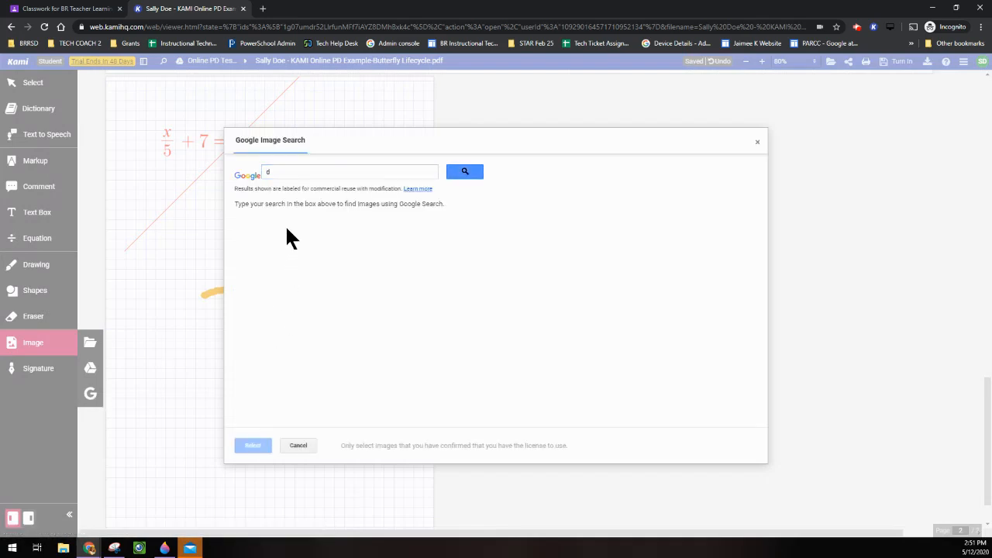
click(294, 173)
text(og)
key(Return)
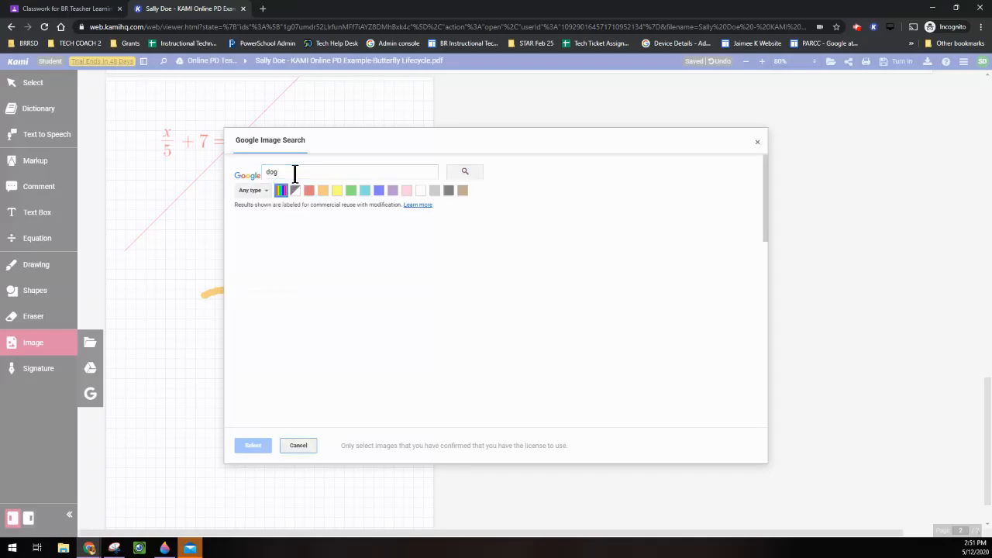
click(697, 271)
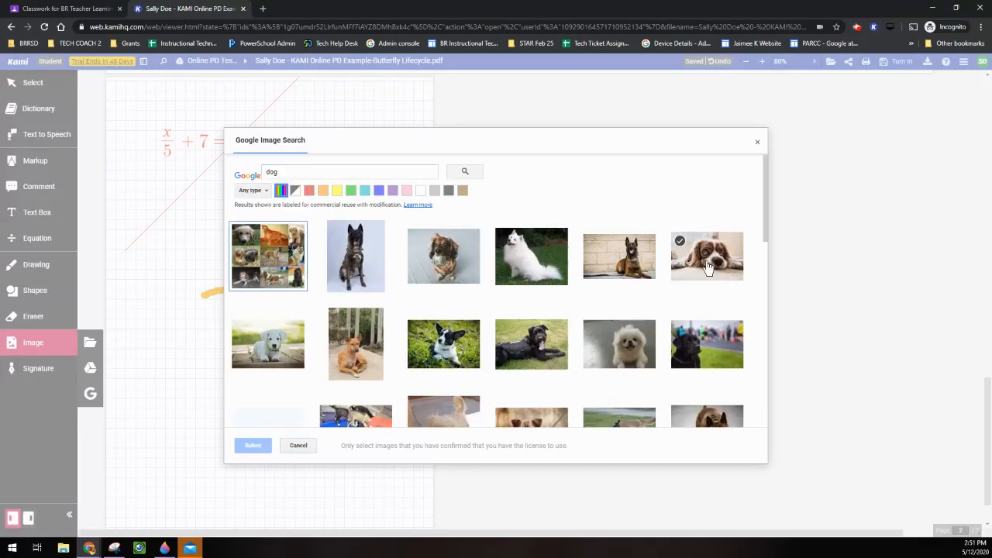
click(253, 446)
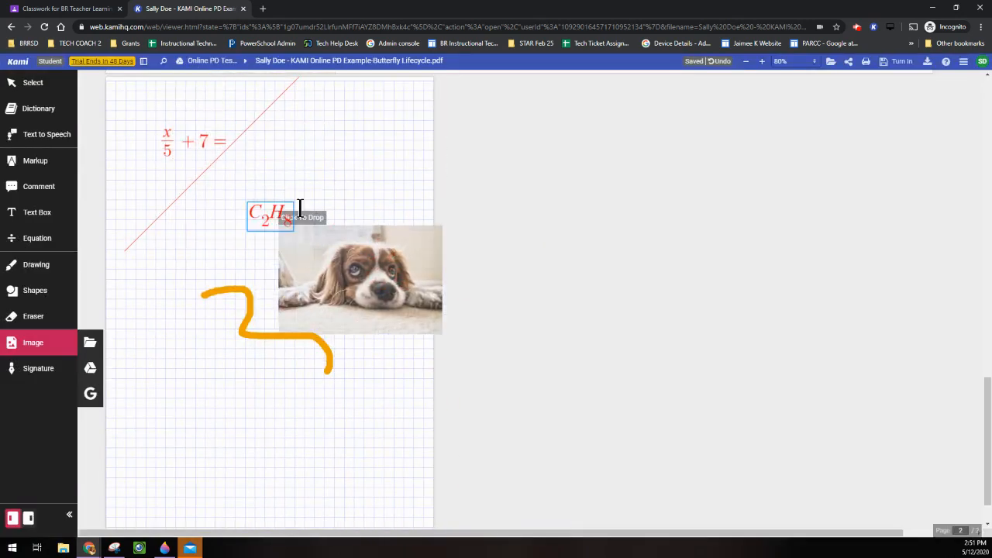
click(173, 393)
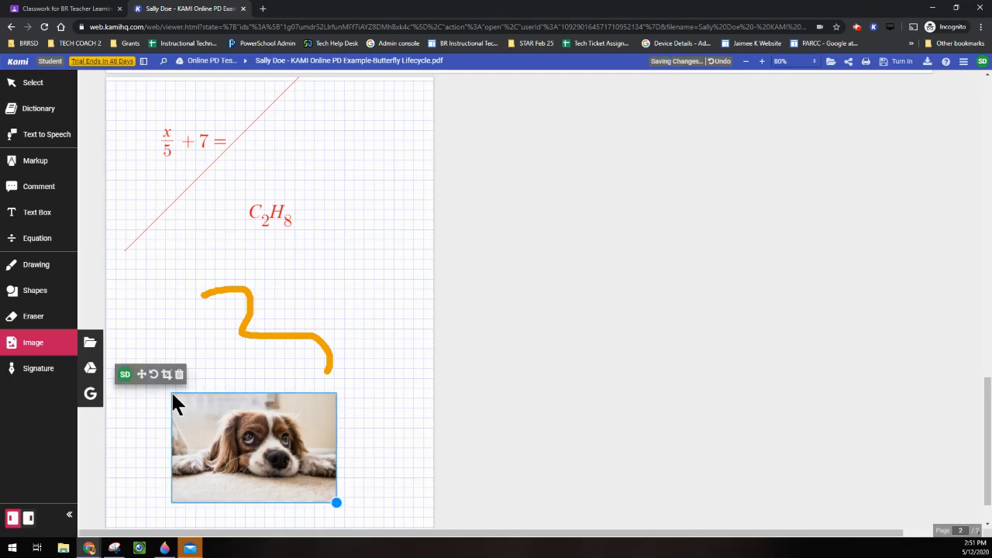
Shrink the spaniel photo and crop away its bottom edge.
click(330, 496)
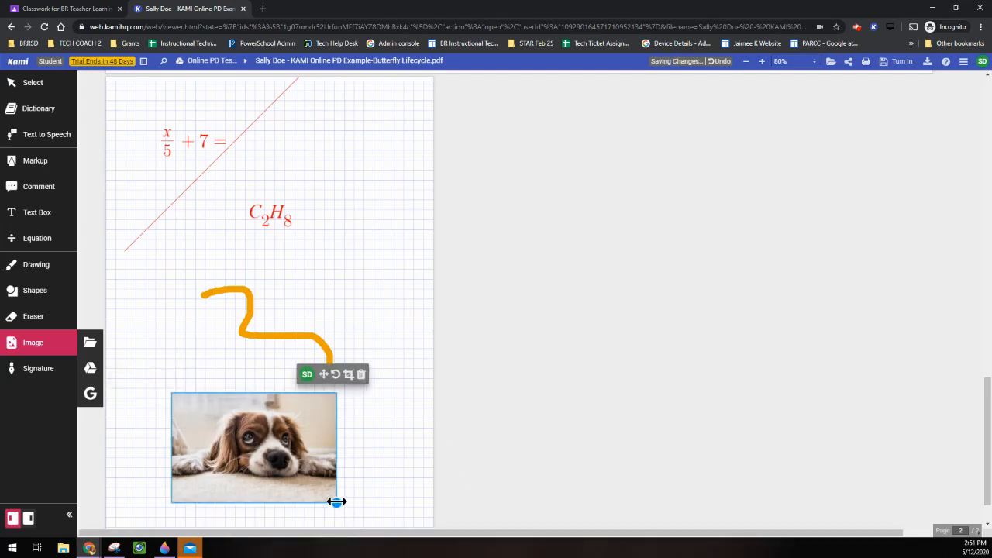
mouse_move(336, 501)
mouse_down()
mouse_move(317, 467)
mouse_move(236, 416)
mouse_move(374, 518)
mouse_move(341, 492)
mouse_move(335, 502)
mouse_up()
click(304, 425)
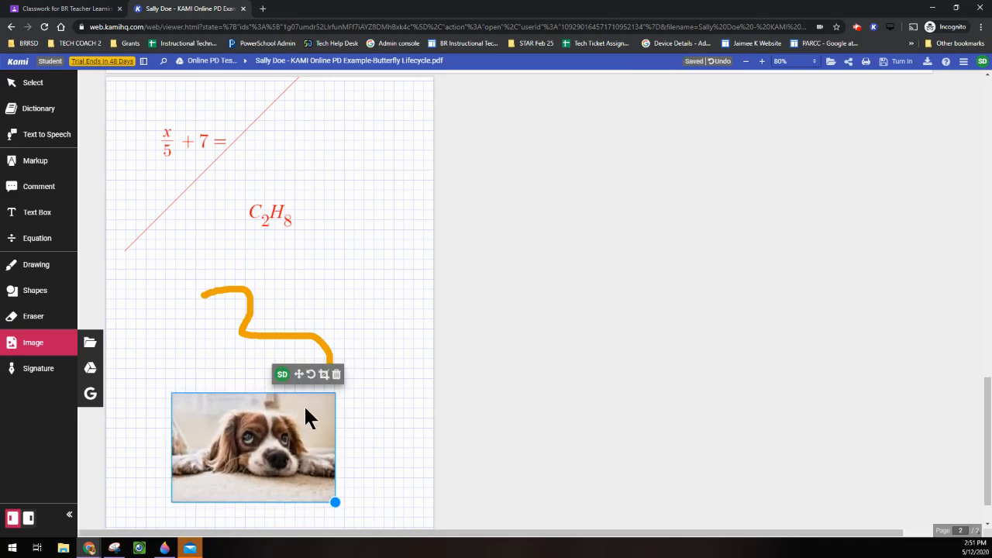
click(325, 374)
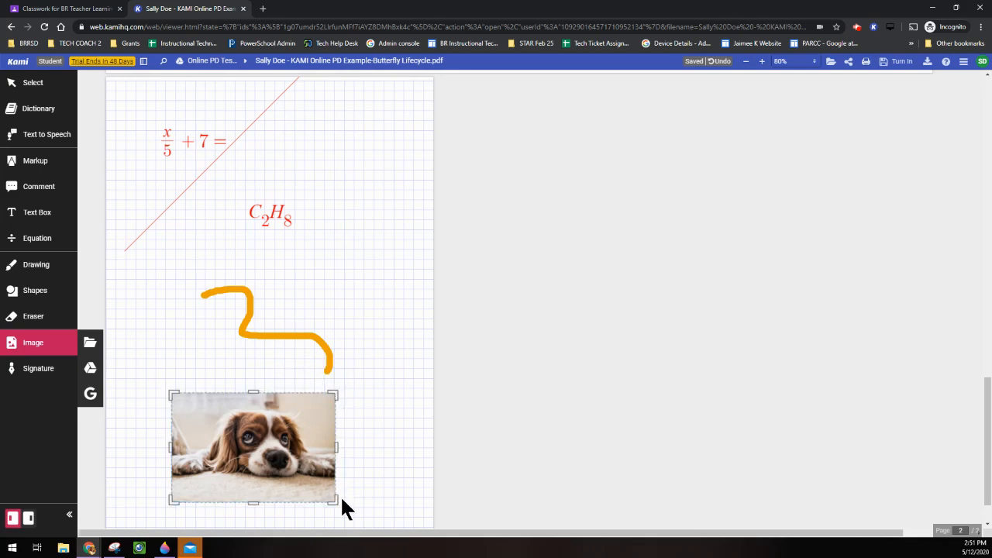
drag(335, 501, 333, 475)
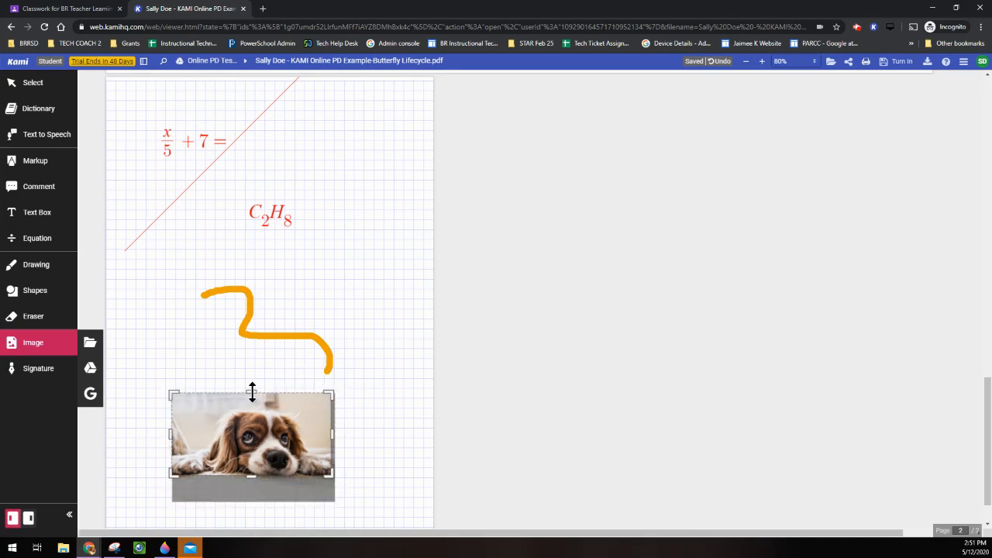
drag(252, 392, 252, 404)
click(362, 292)
Turn in the annotated worksheet despite the unsaved-changes warning.
scroll(387, 295, up, 5)
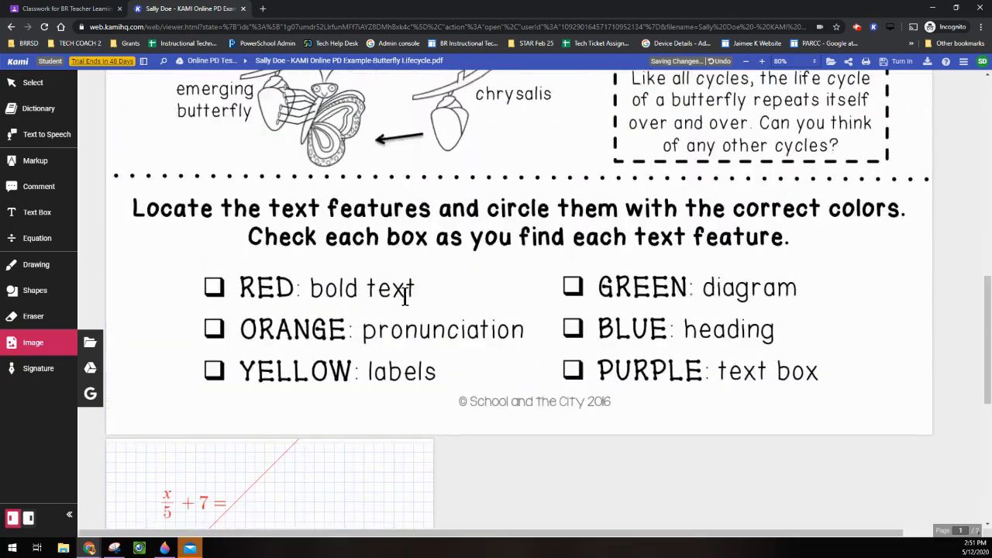
scroll(388, 287, up, 10)
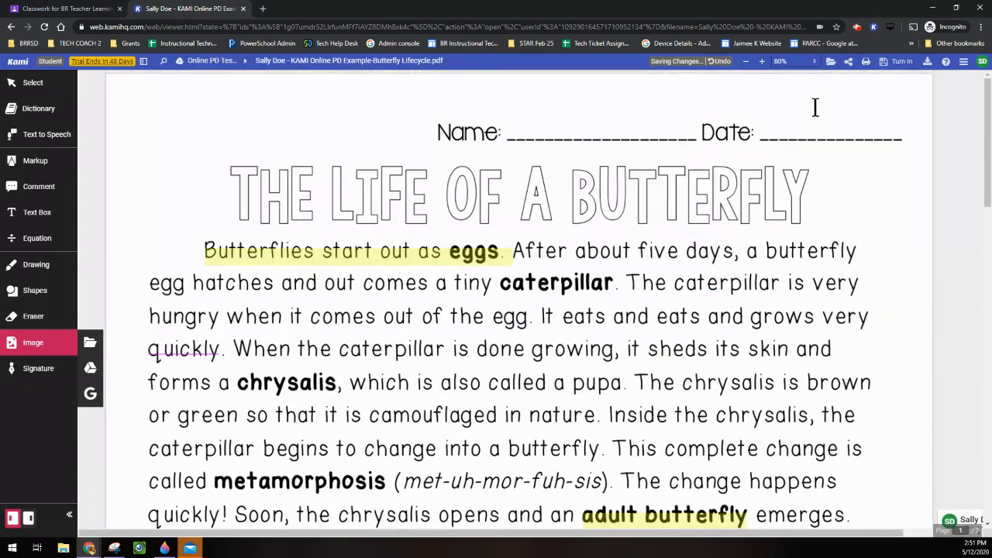
click(899, 62)
click(888, 148)
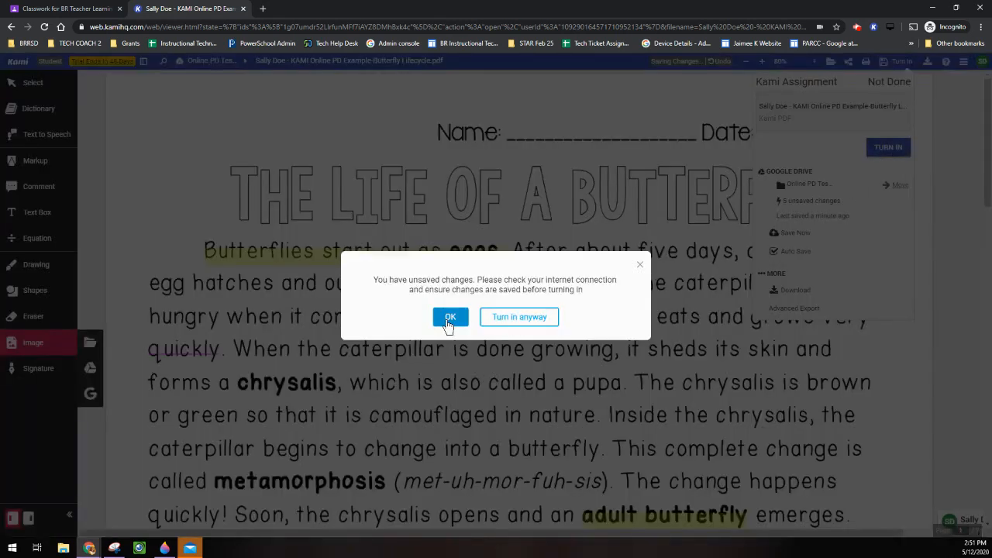
click(515, 325)
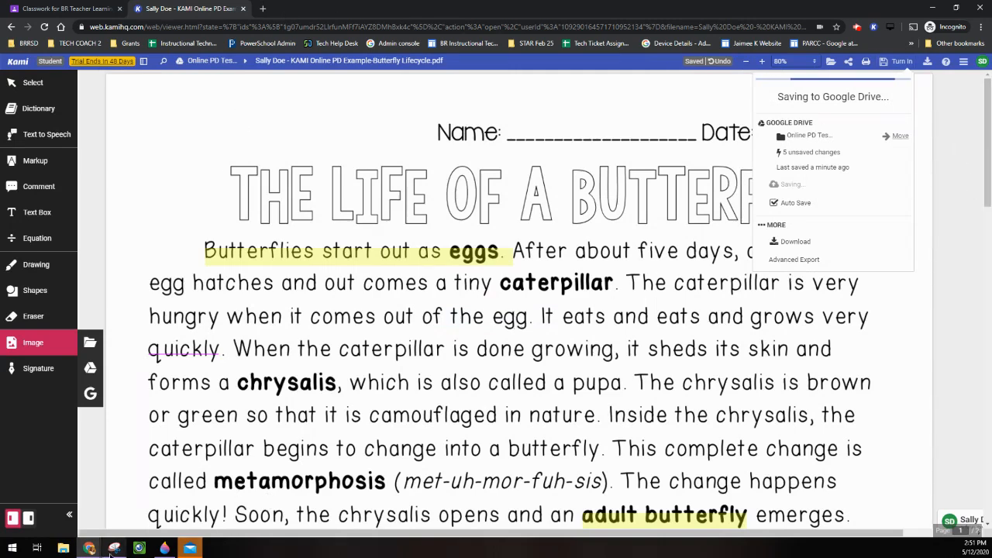
mouse_move(103, 545)
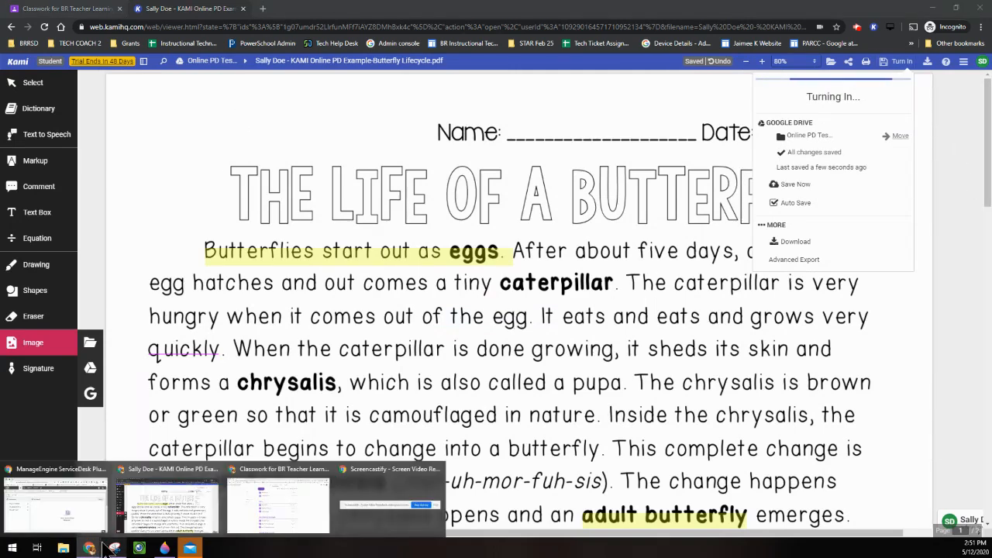
click(263, 503)
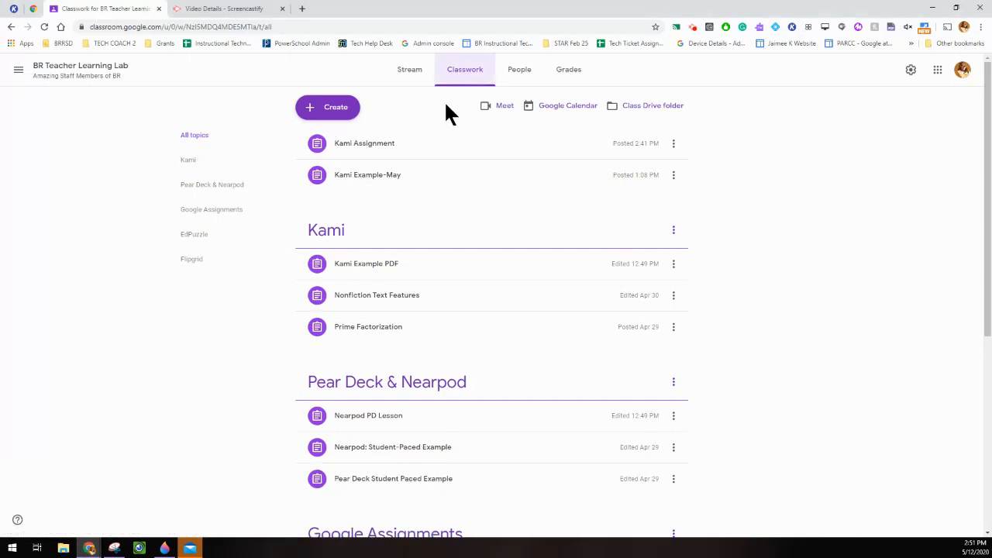
Open the student's butterfly worksheet from the Kami Assignment's Turned in list.
click(366, 153)
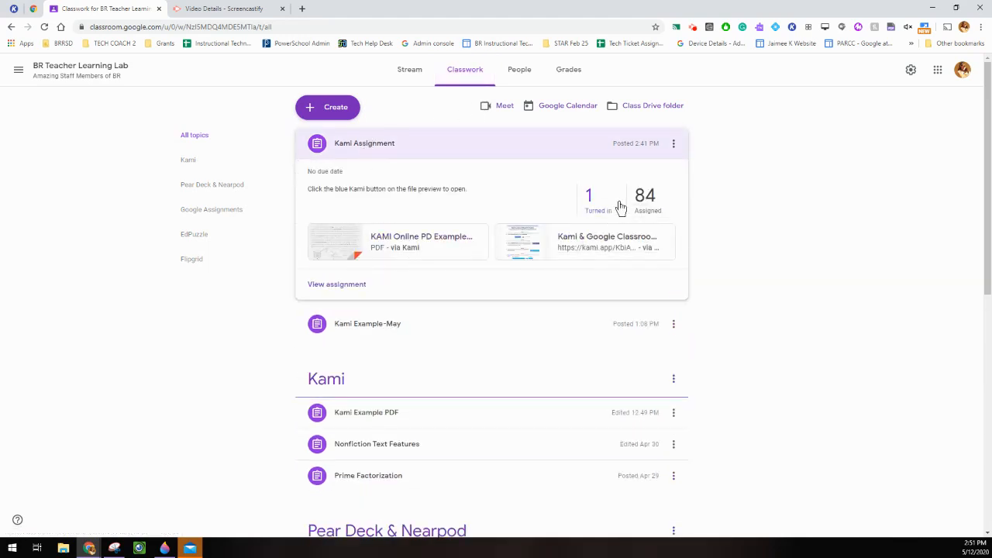
click(591, 208)
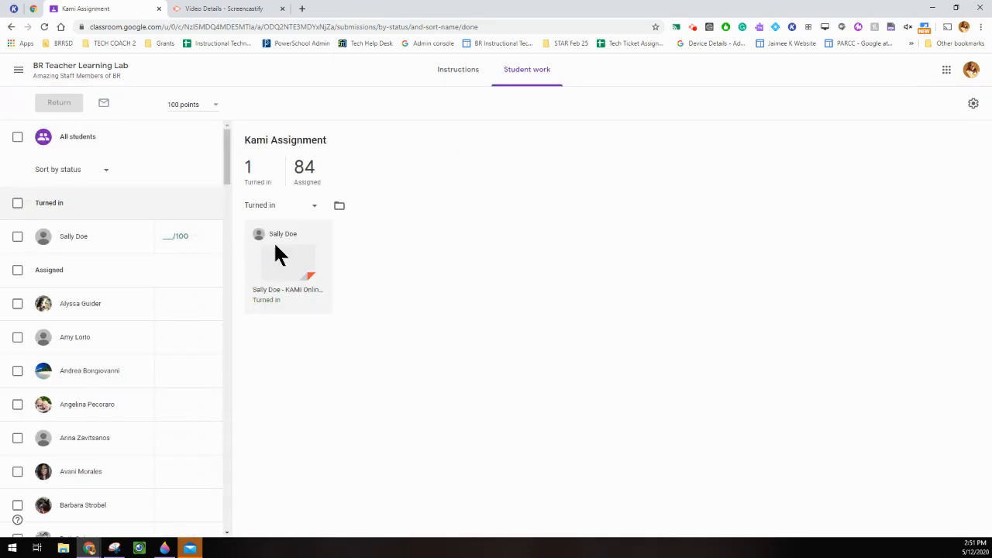
click(279, 256)
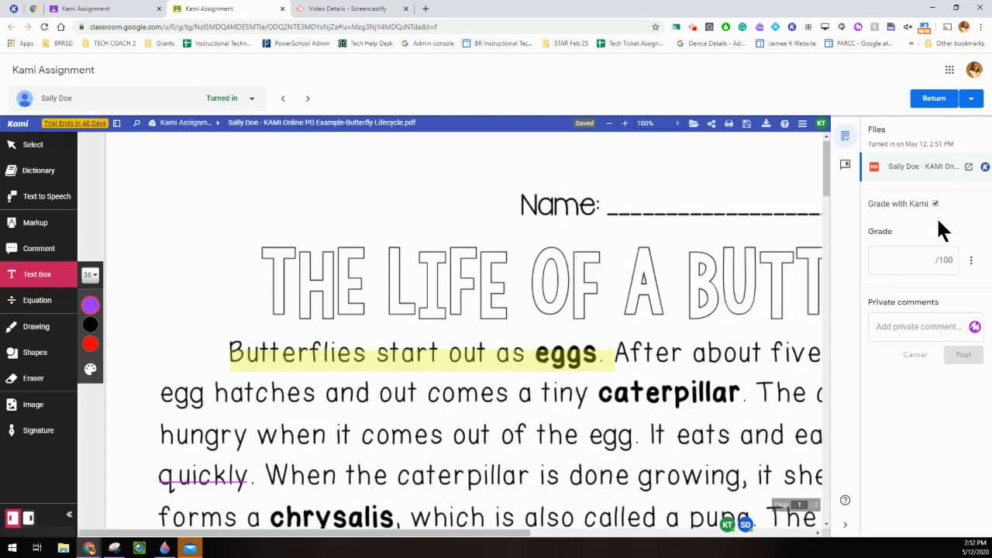
click(608, 123)
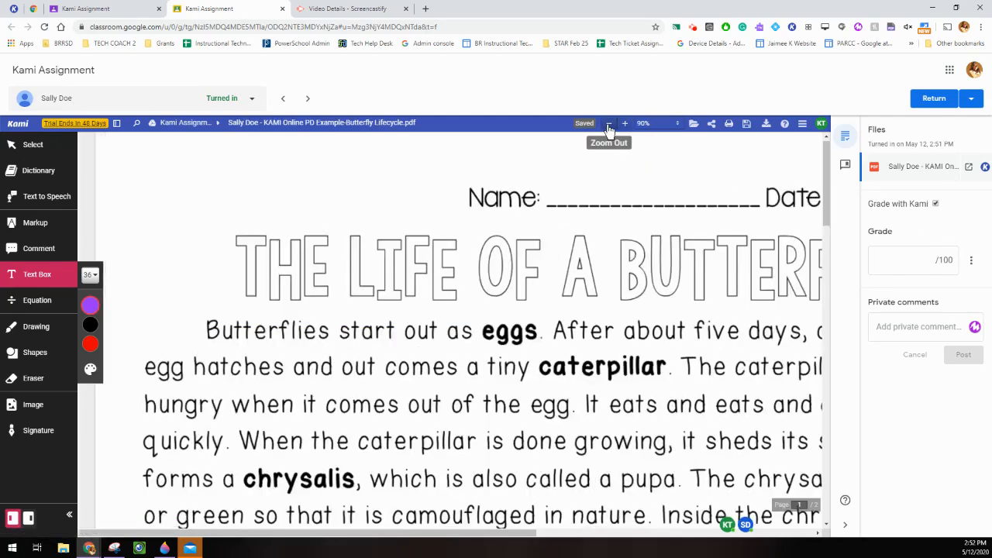
click(608, 123)
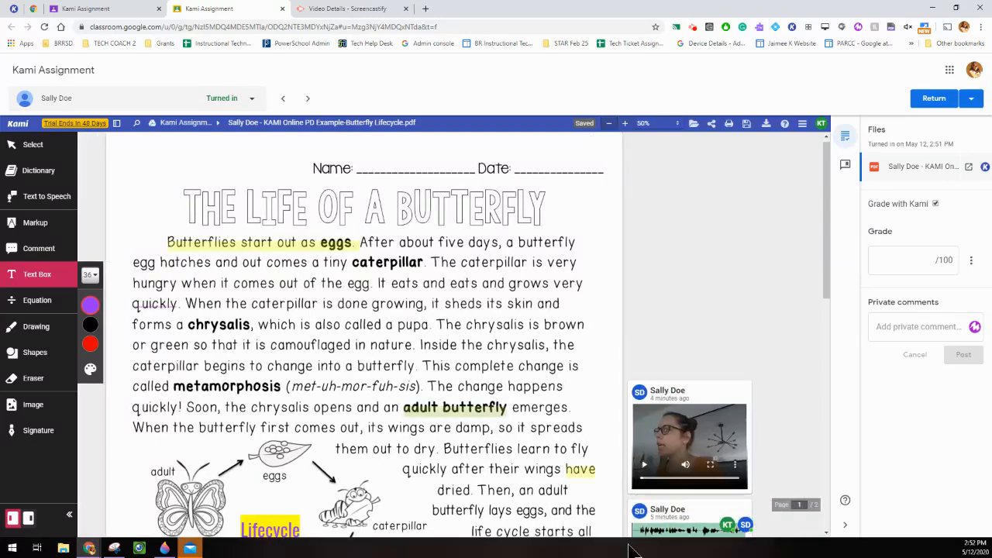
scroll(644, 390, down, 2)
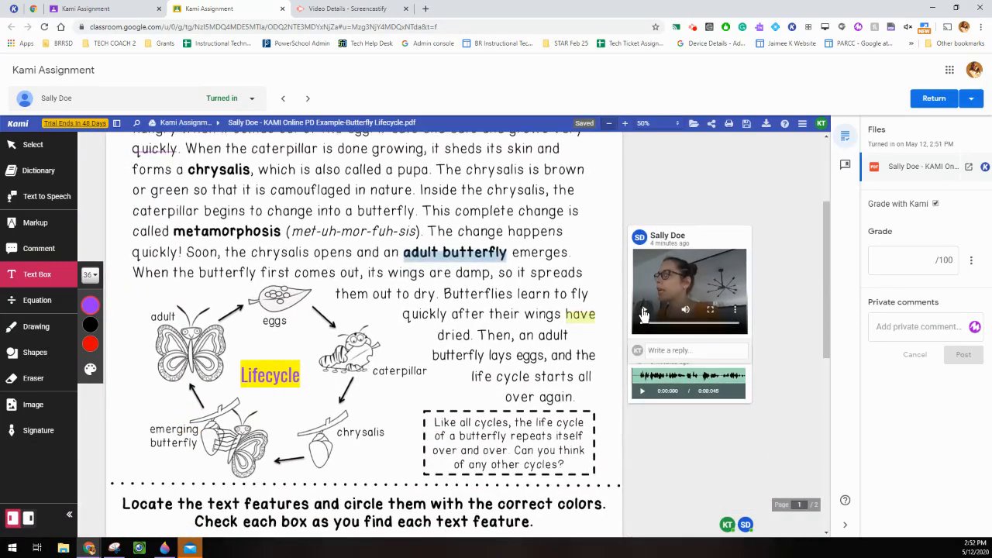
click(644, 310)
click(644, 311)
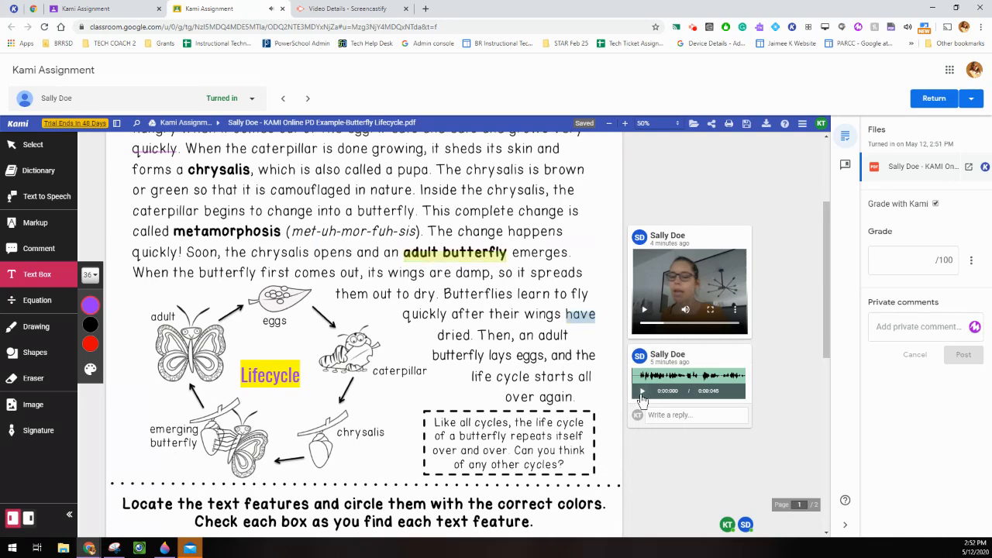
click(642, 391)
scroll(640, 384, down, 1)
click(642, 288)
click(665, 313)
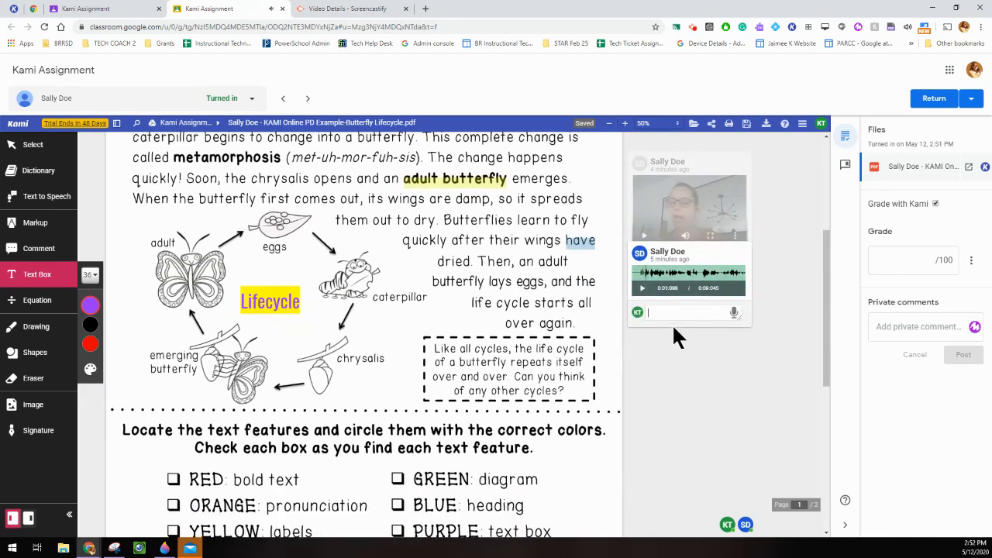
scroll(608, 230, up, 1)
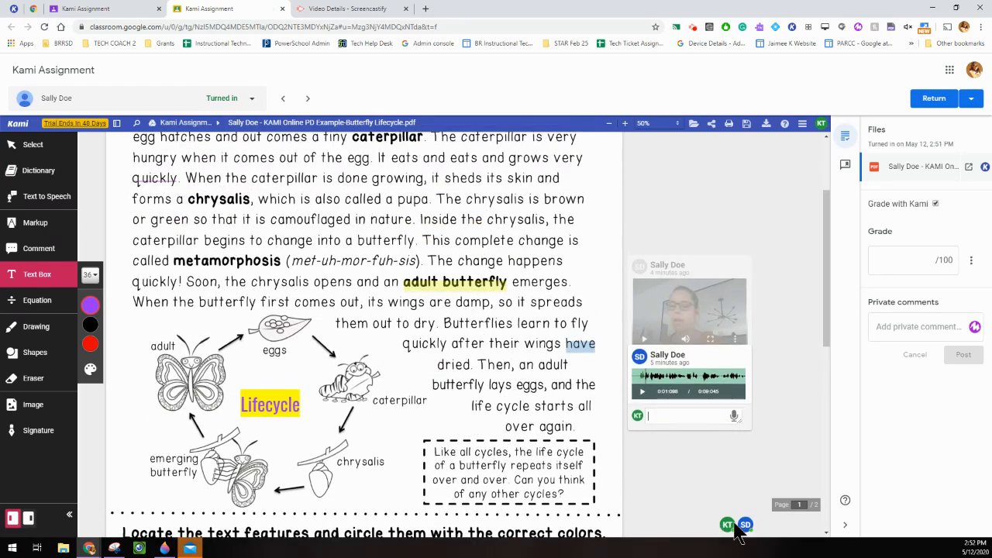
click(27, 256)
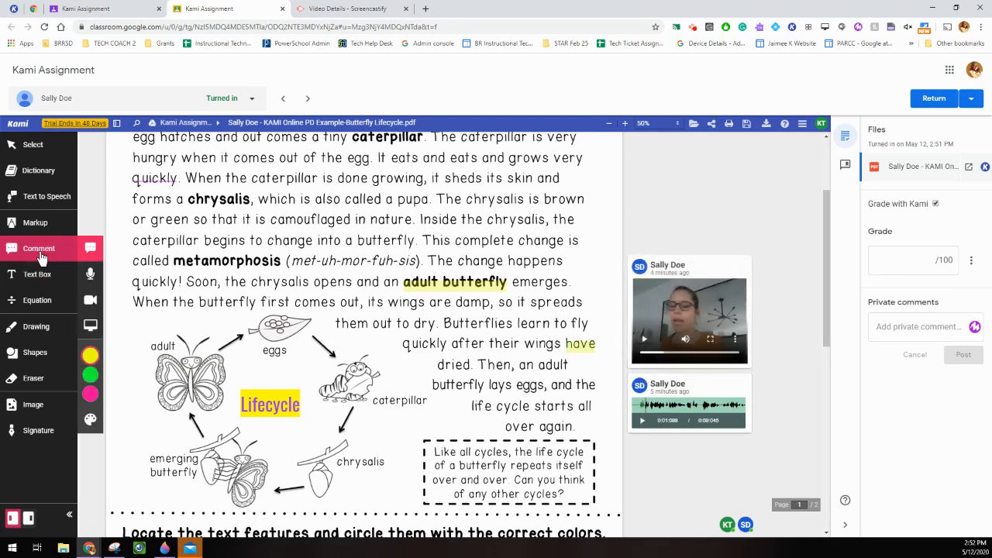
click(93, 302)
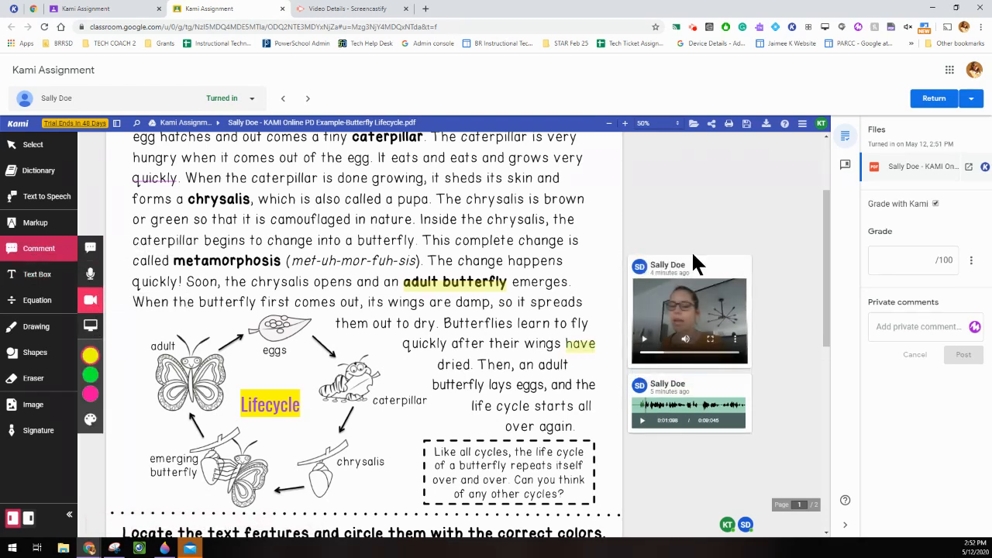
click(506, 287)
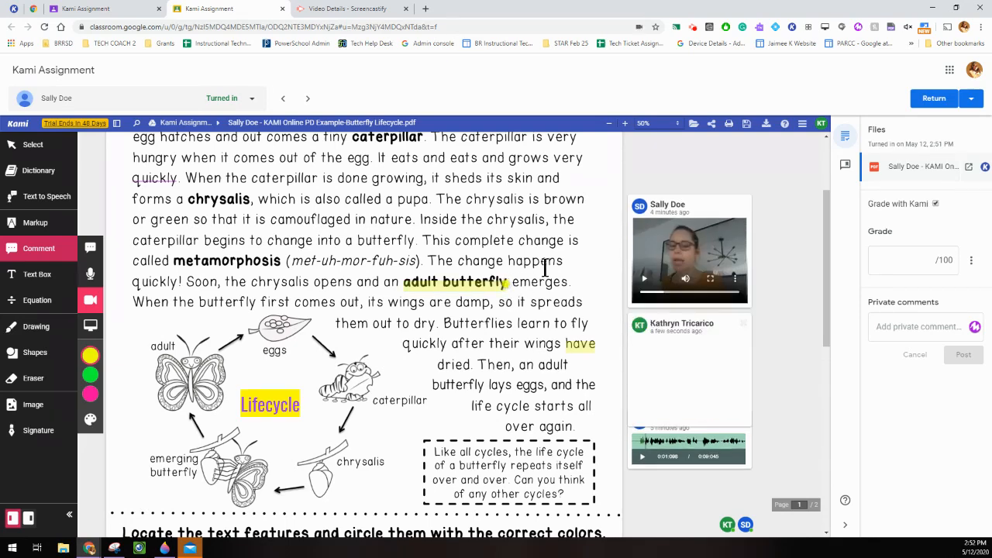
click(743, 324)
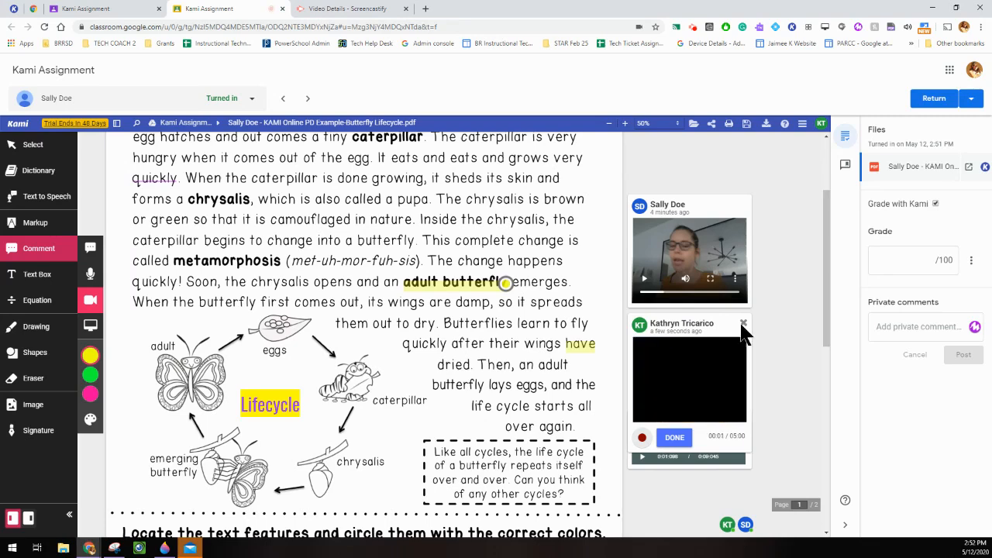
click(904, 257)
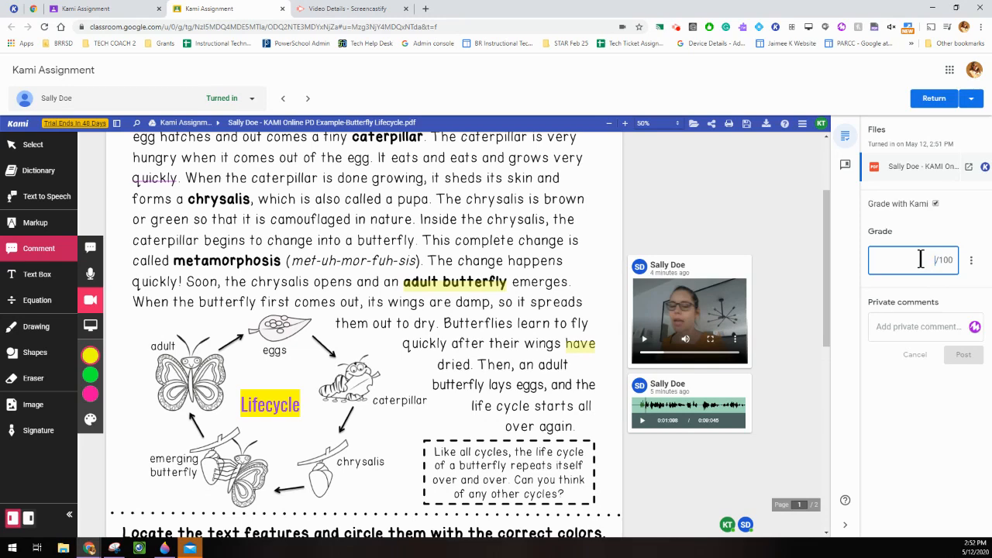
Grade the worksheet 85/100, post the private comment 'ajkfhljlsda', and return it to the student.
text(85)
click(891, 330)
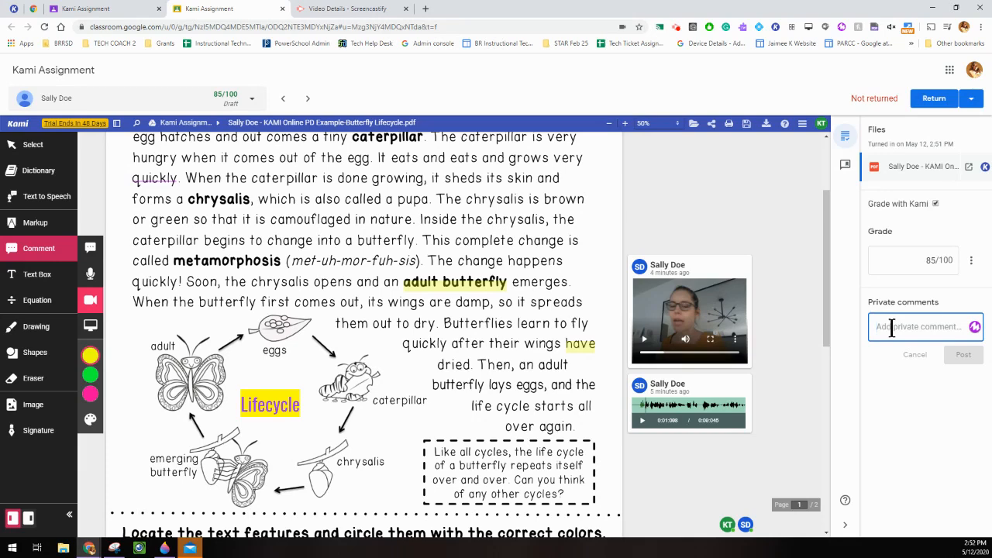
text(ajkfhljlsda)
click(962, 357)
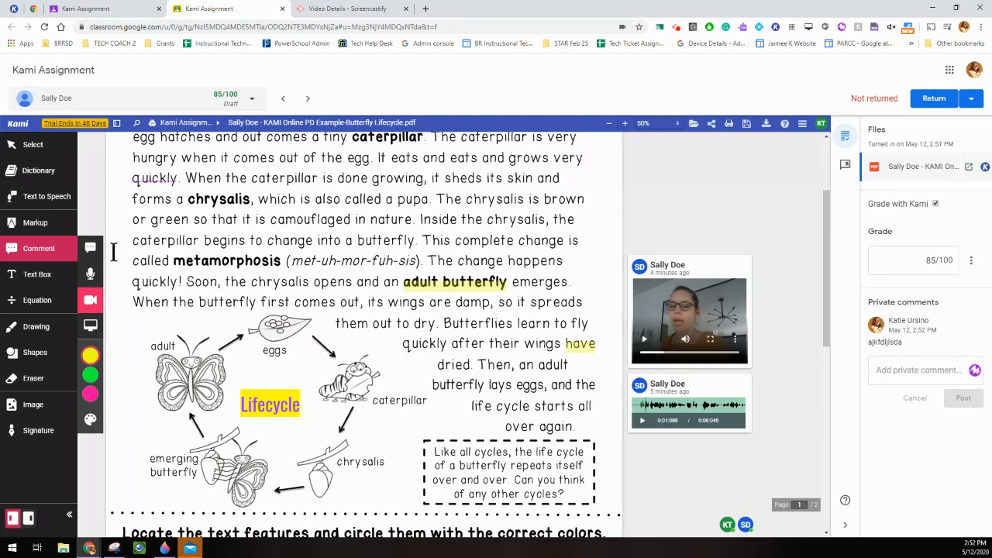
click(931, 104)
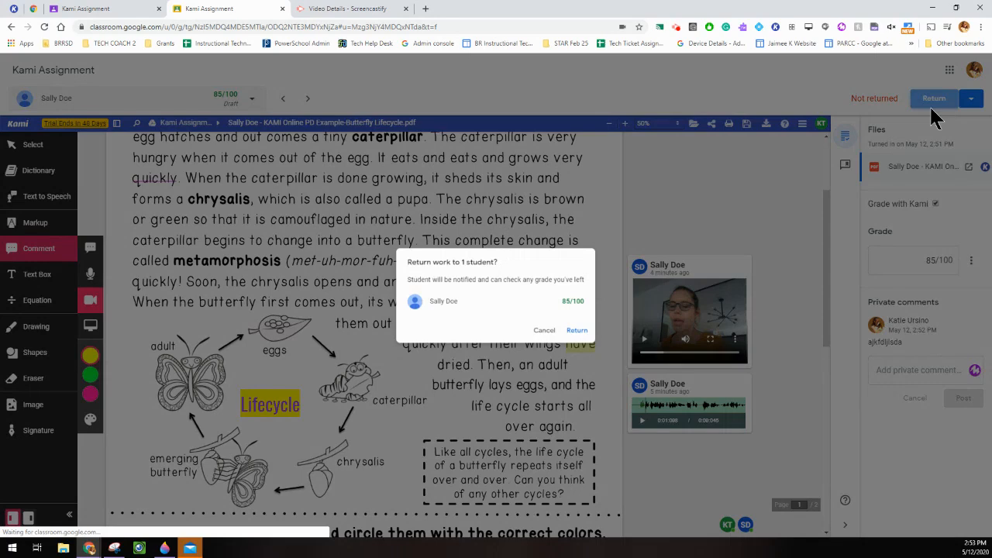
click(586, 334)
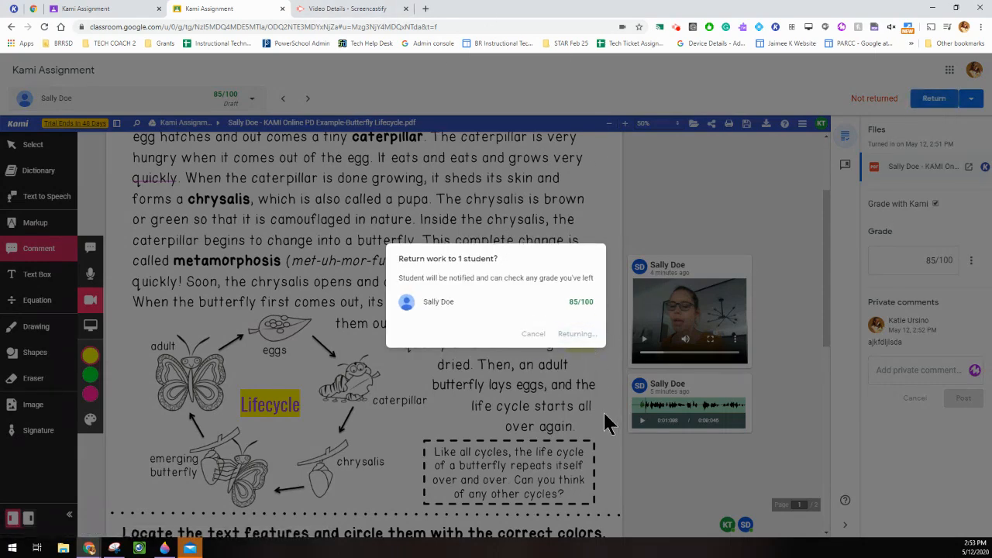